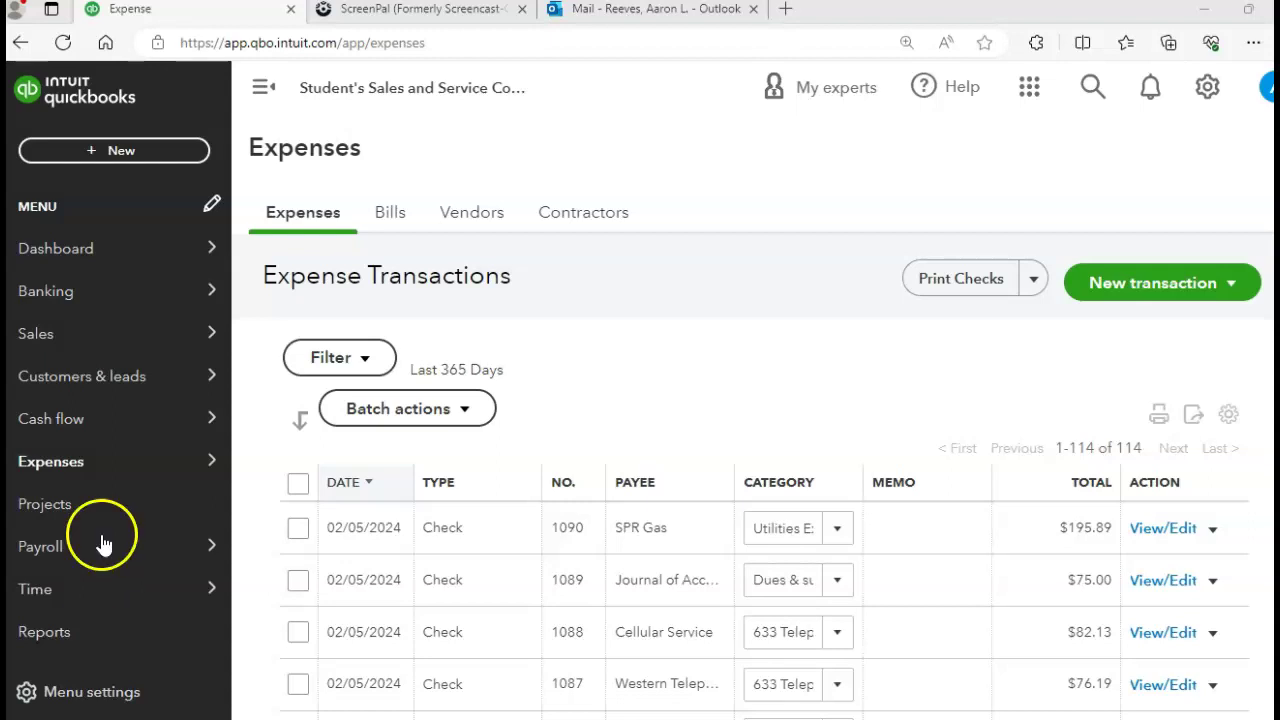
# Start a new expense transaction from the Expenses list
pyautogui.moveTo(84, 432)
pyautogui.moveTo(88, 465)
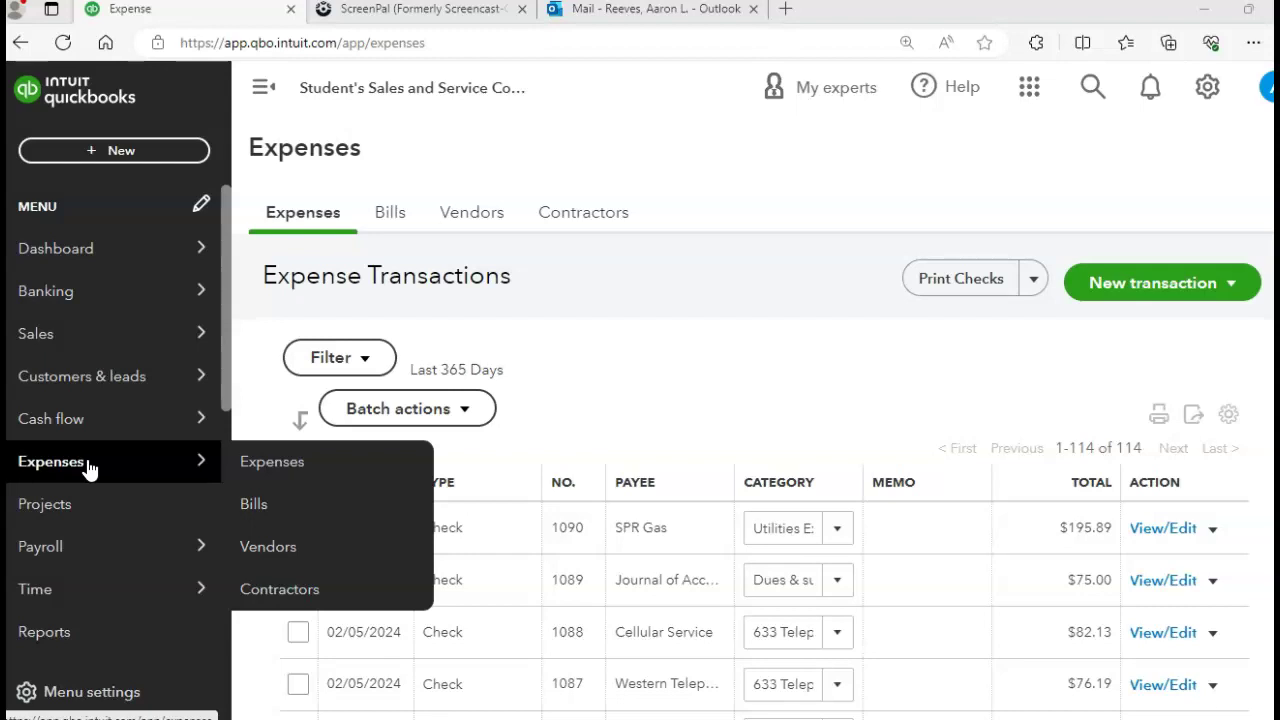
pyautogui.click(252, 461)
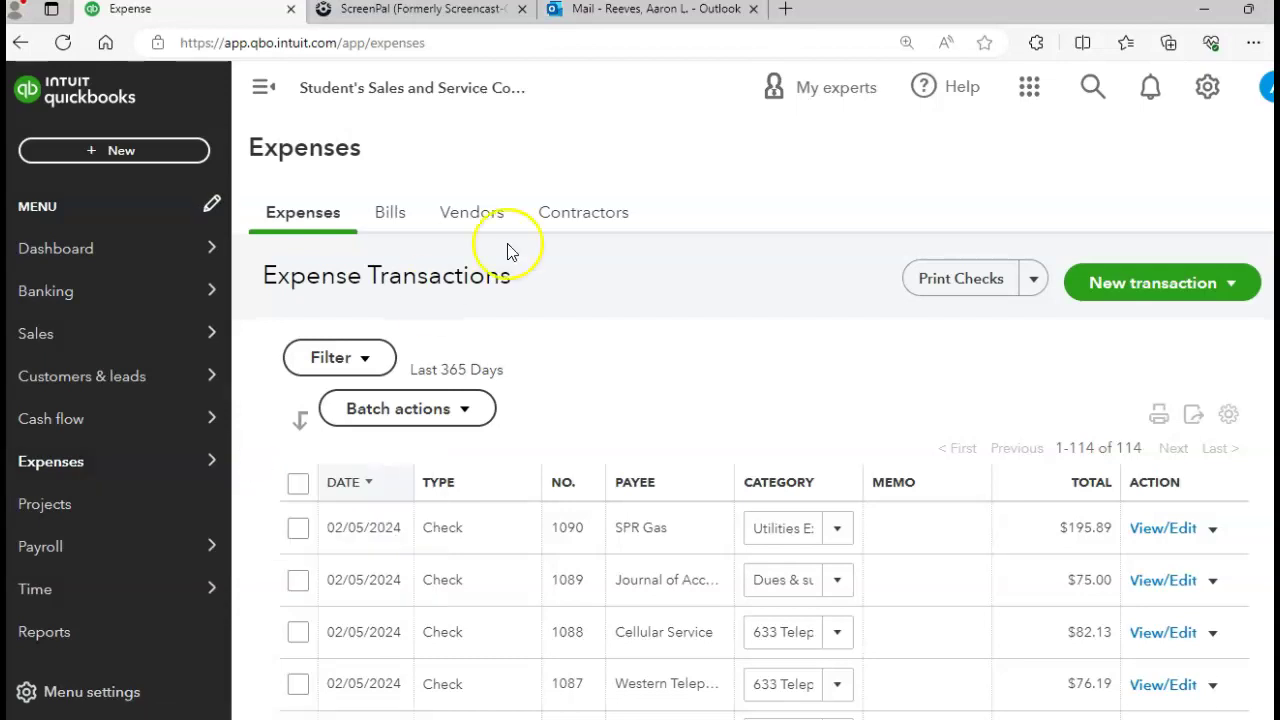
pyautogui.click(1124, 290)
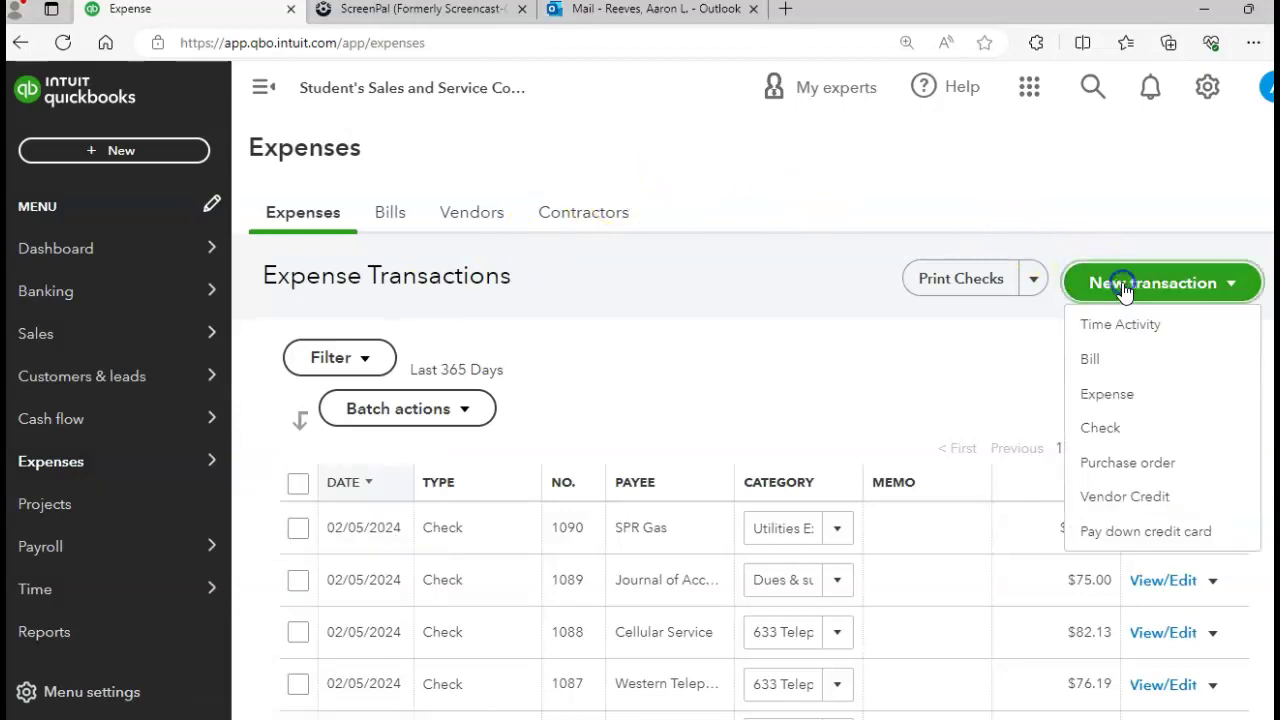
pyautogui.click(1110, 394)
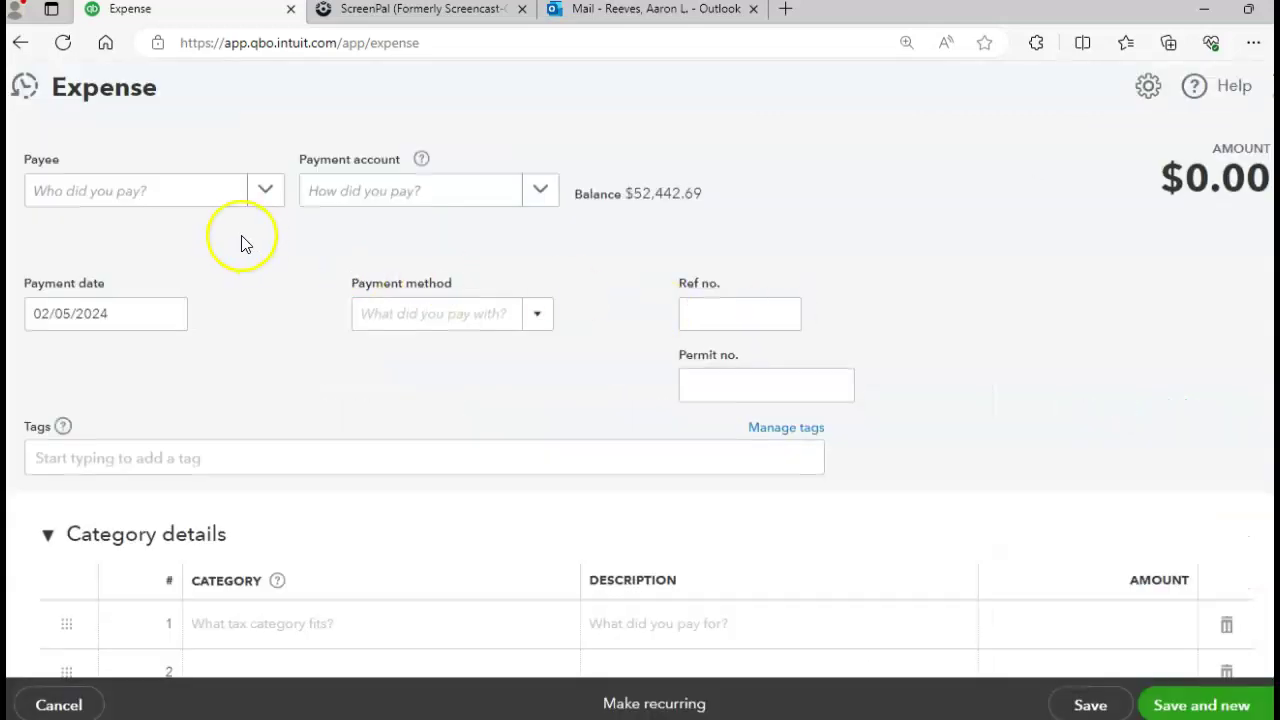
# Choose the vendor Village Restaurant as the payee of the expense
pyautogui.click(264, 192)
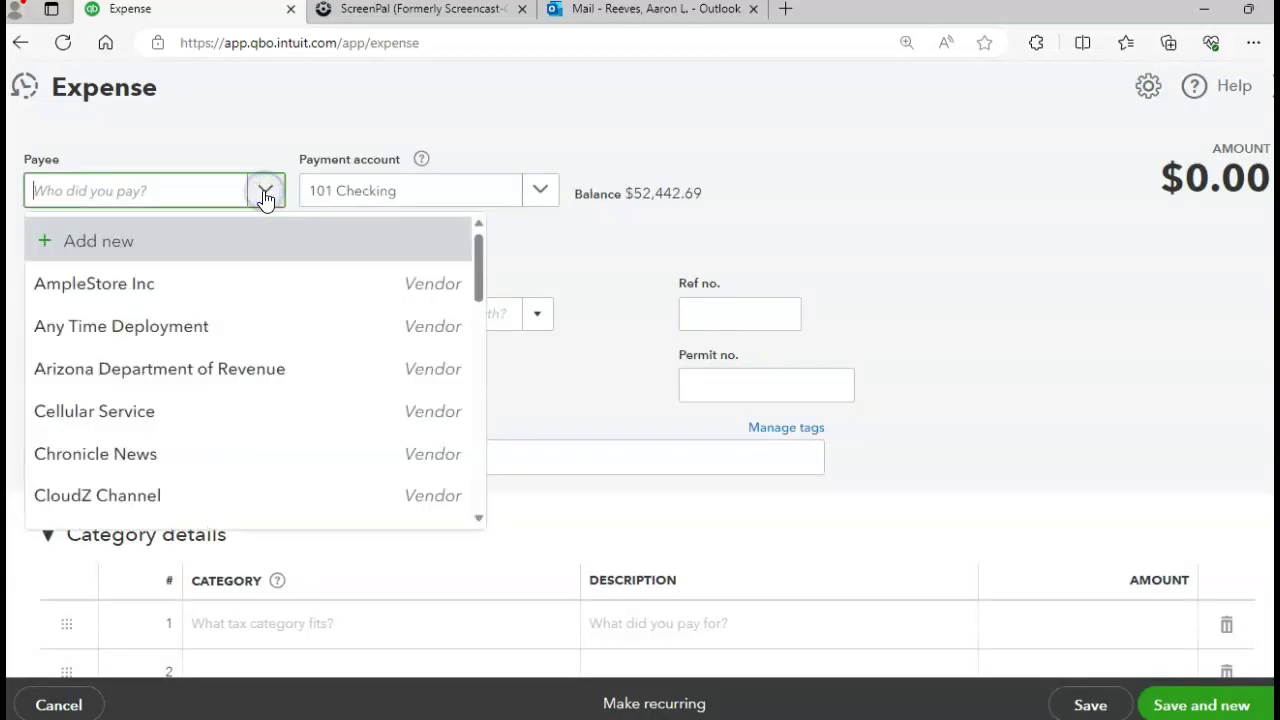
pyautogui.click(137, 190)
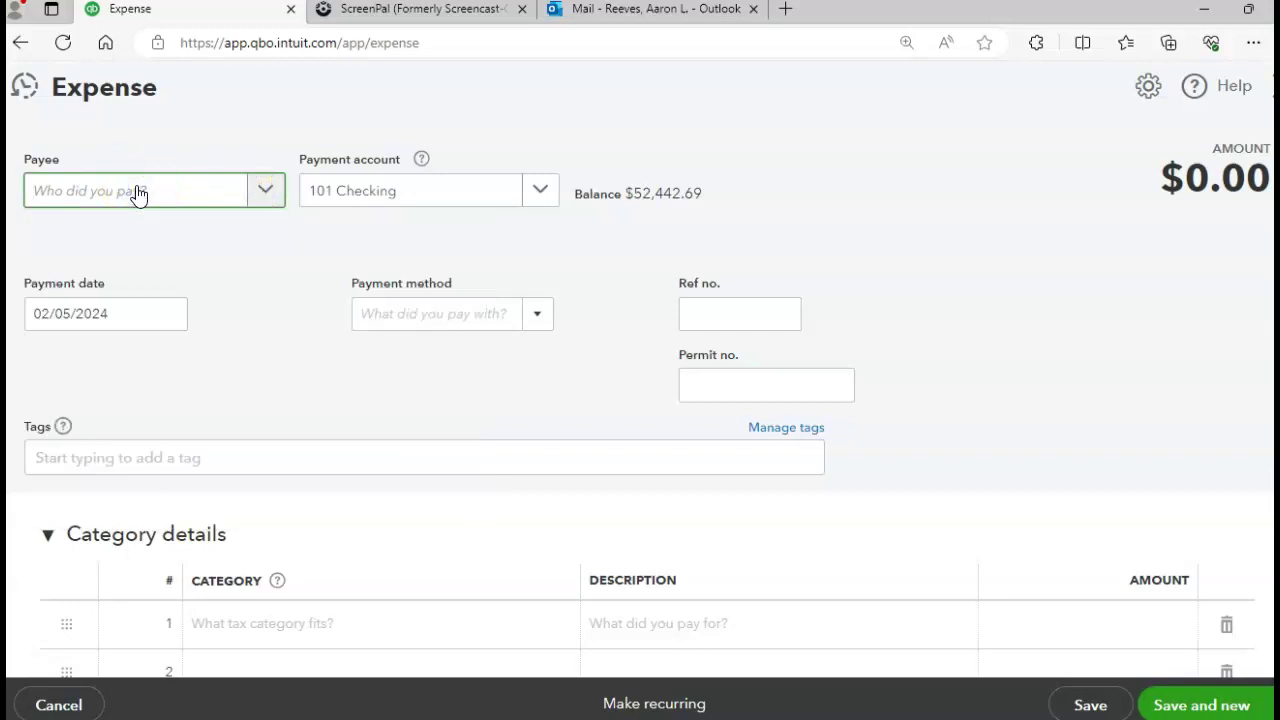
pyautogui.write('vill')
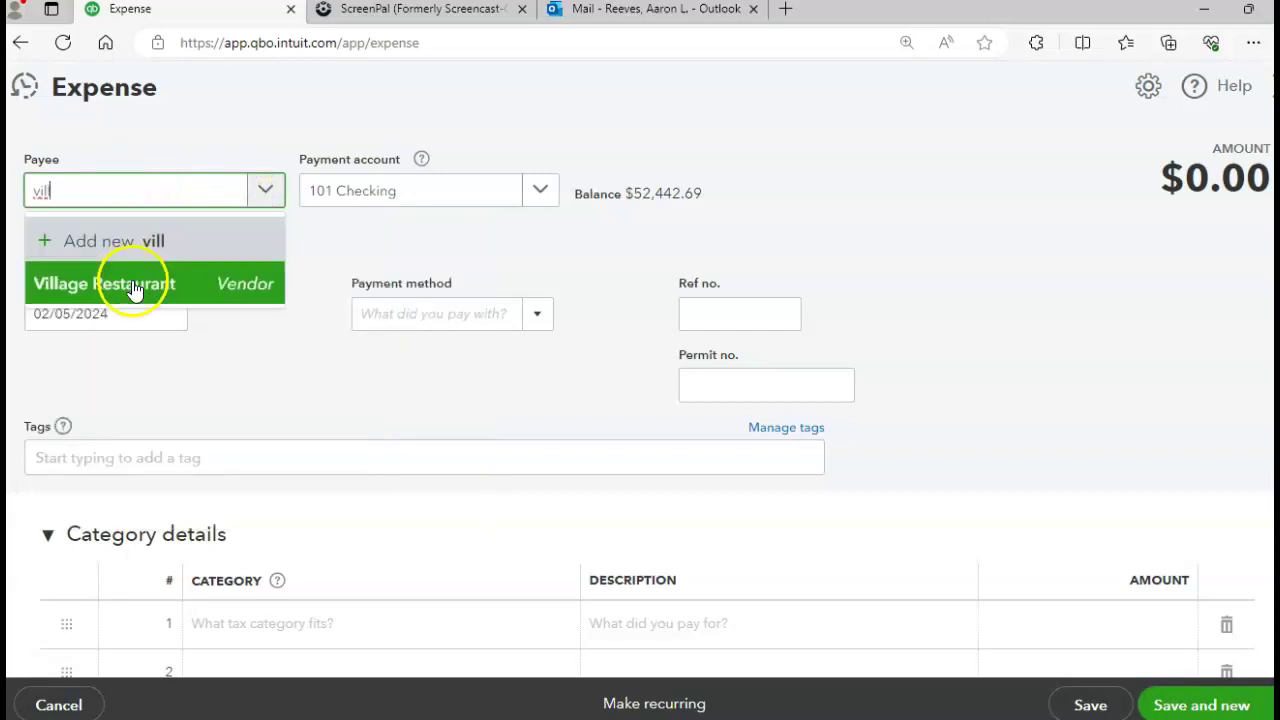
pyautogui.click(132, 285)
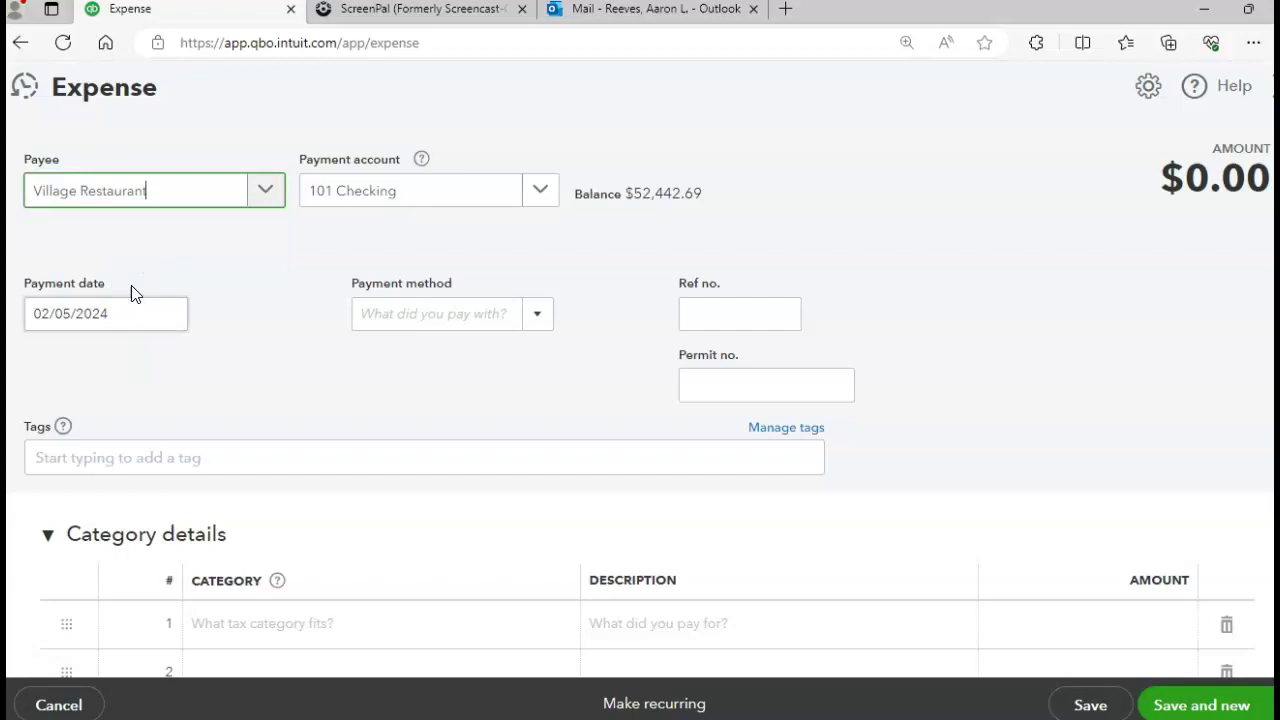
# Set the expense's payment date to 02/07/2024 and its payment method to ATM
pyautogui.click(155, 315)
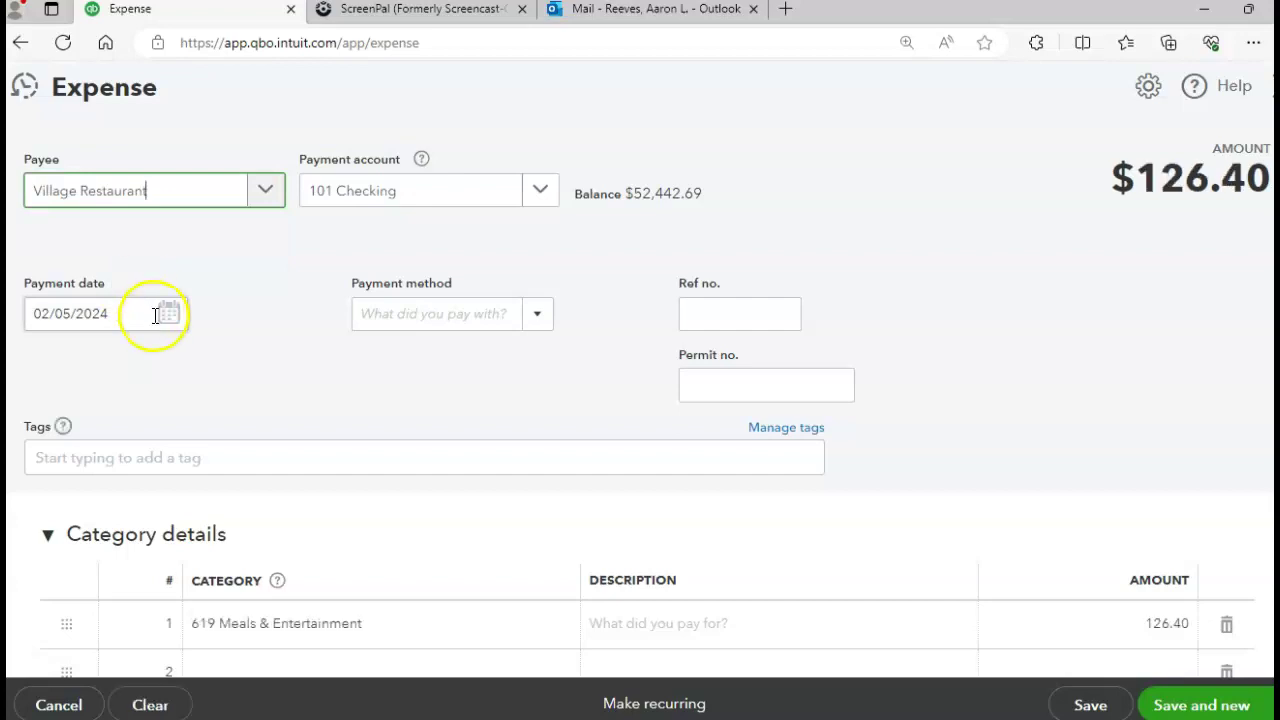
pyautogui.click(165, 316)
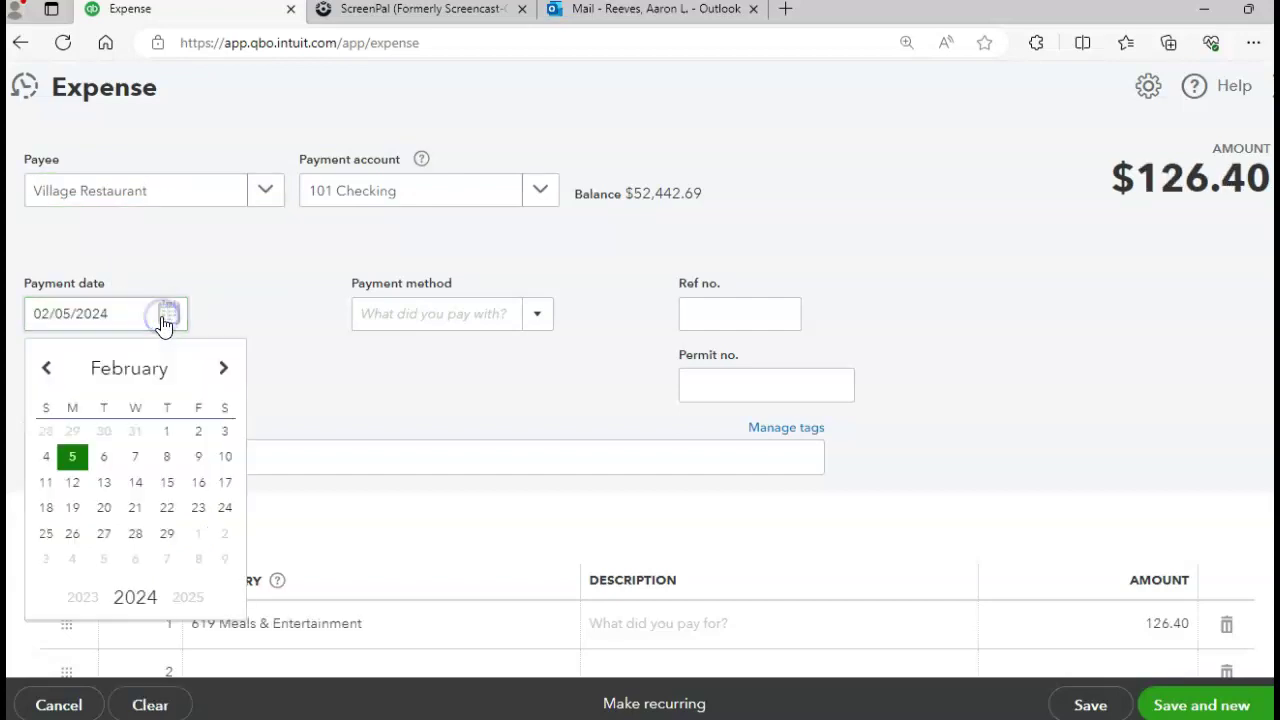
pyautogui.click(135, 466)
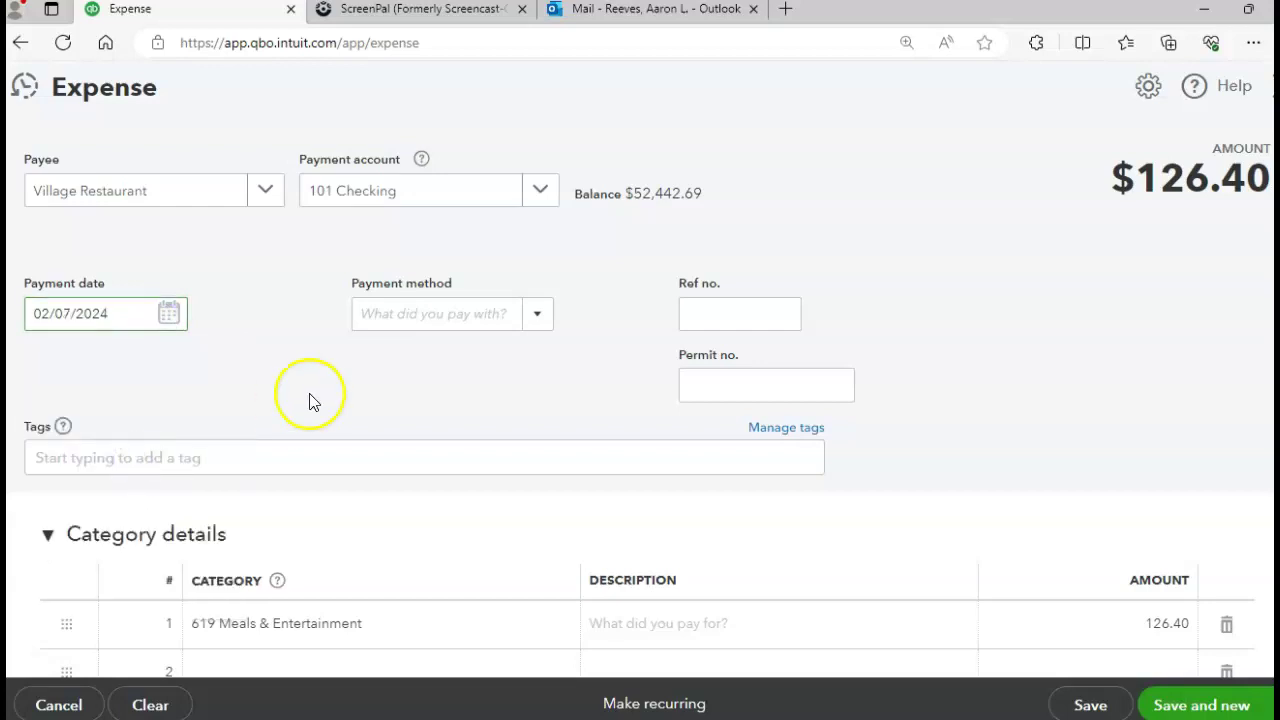
pyautogui.click(544, 323)
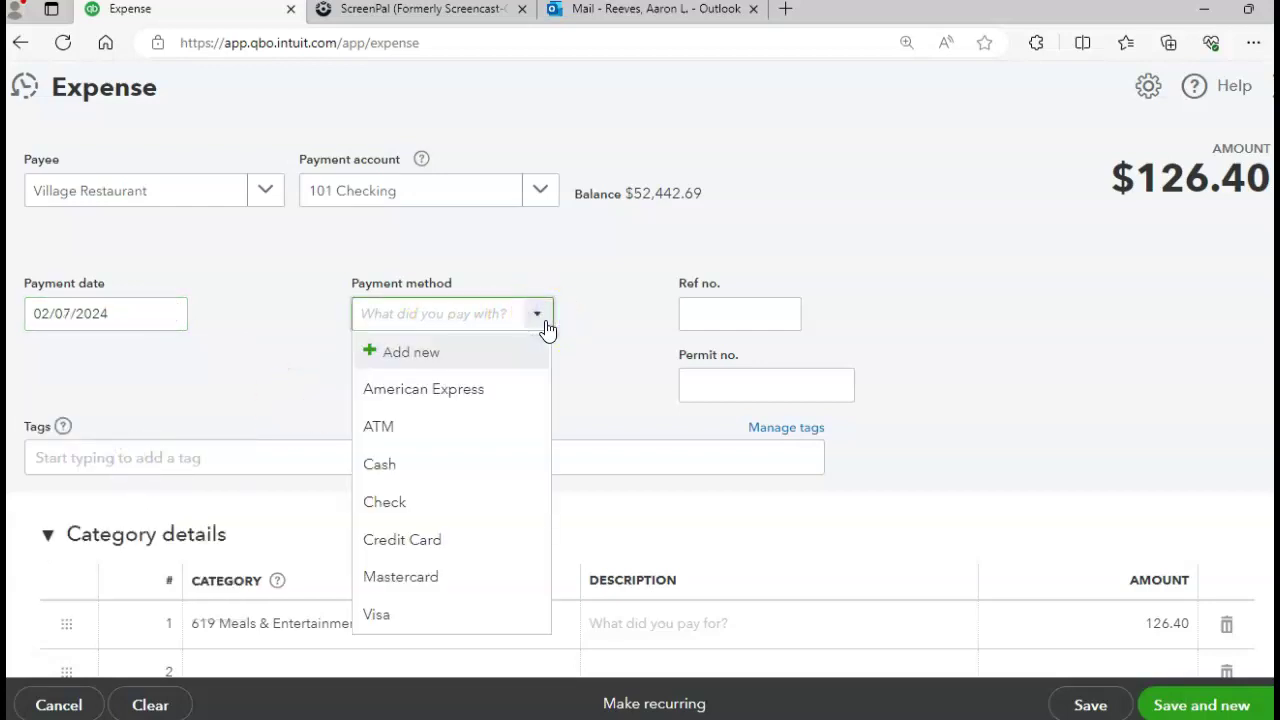
pyautogui.click(401, 429)
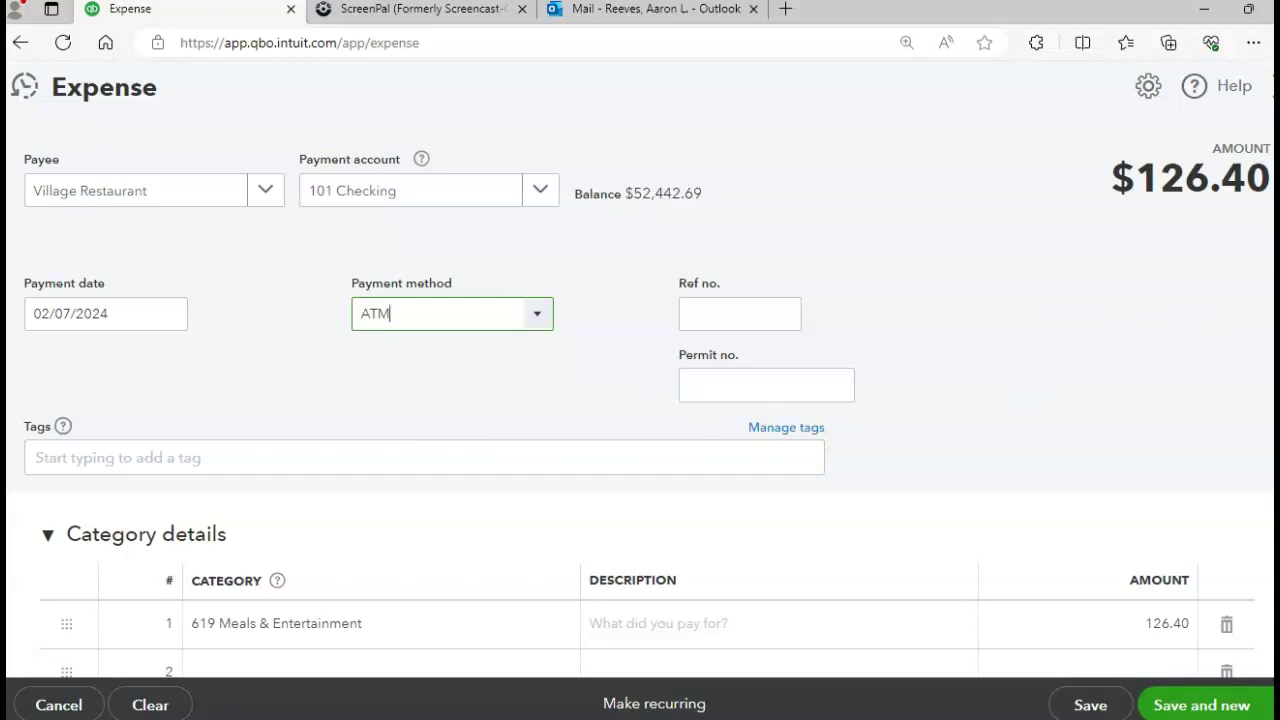
# Set the 619 Meals & Entertainment line amount to 55.22, then save the expense and open a new one
pyautogui.scroll(-2, 1173, 470)
pyautogui.click(1162, 497)
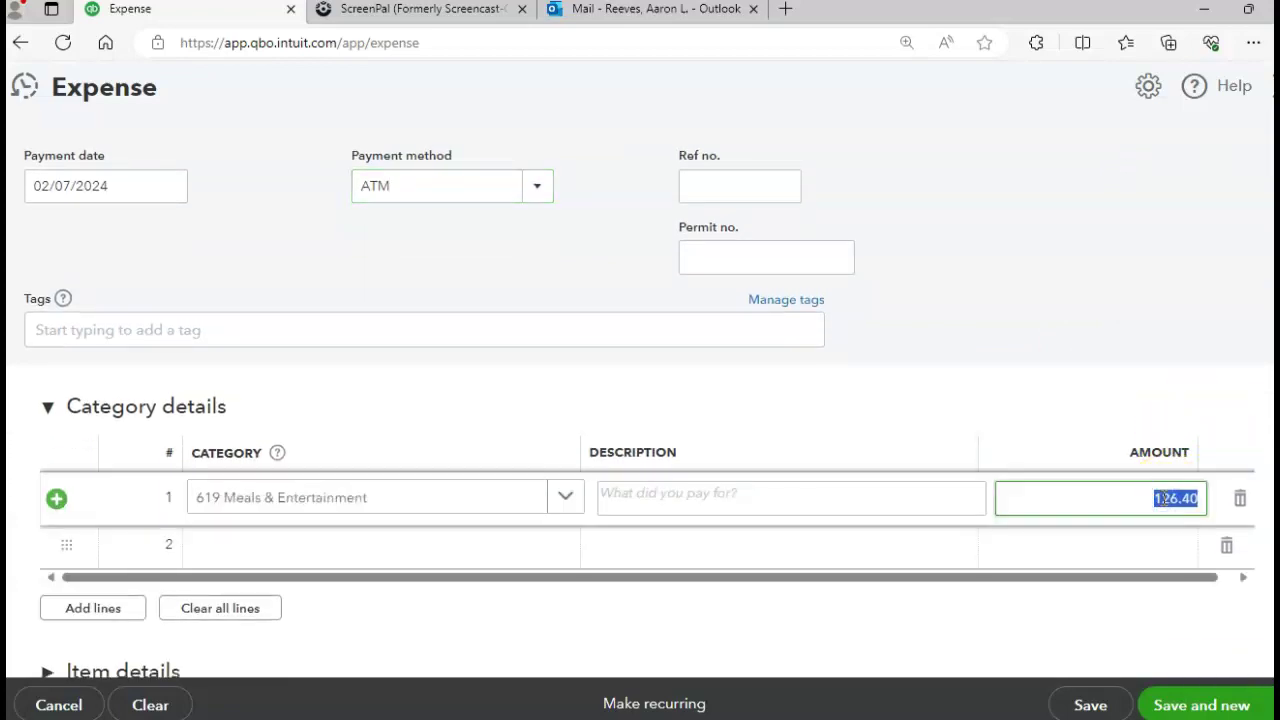
pyautogui.write('55.22')
pyautogui.press('Tab')
pyautogui.scroll(-5, 640, 400)
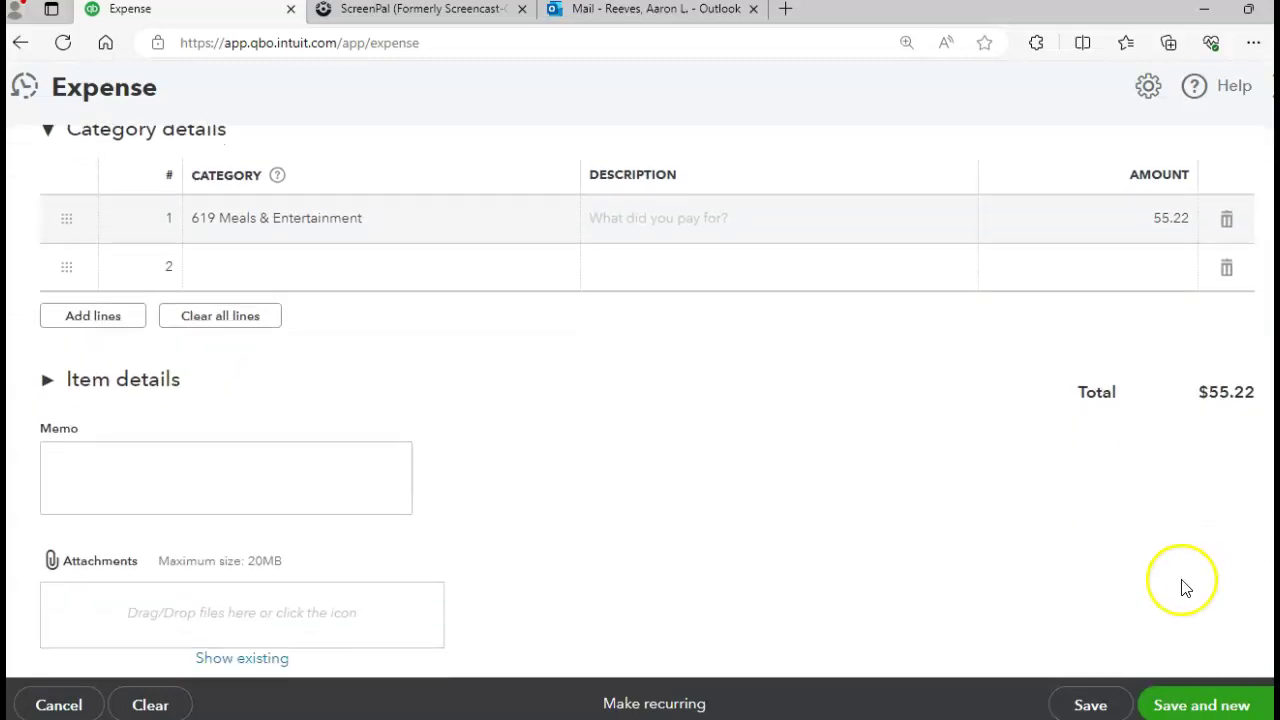
pyautogui.click(1185, 706)
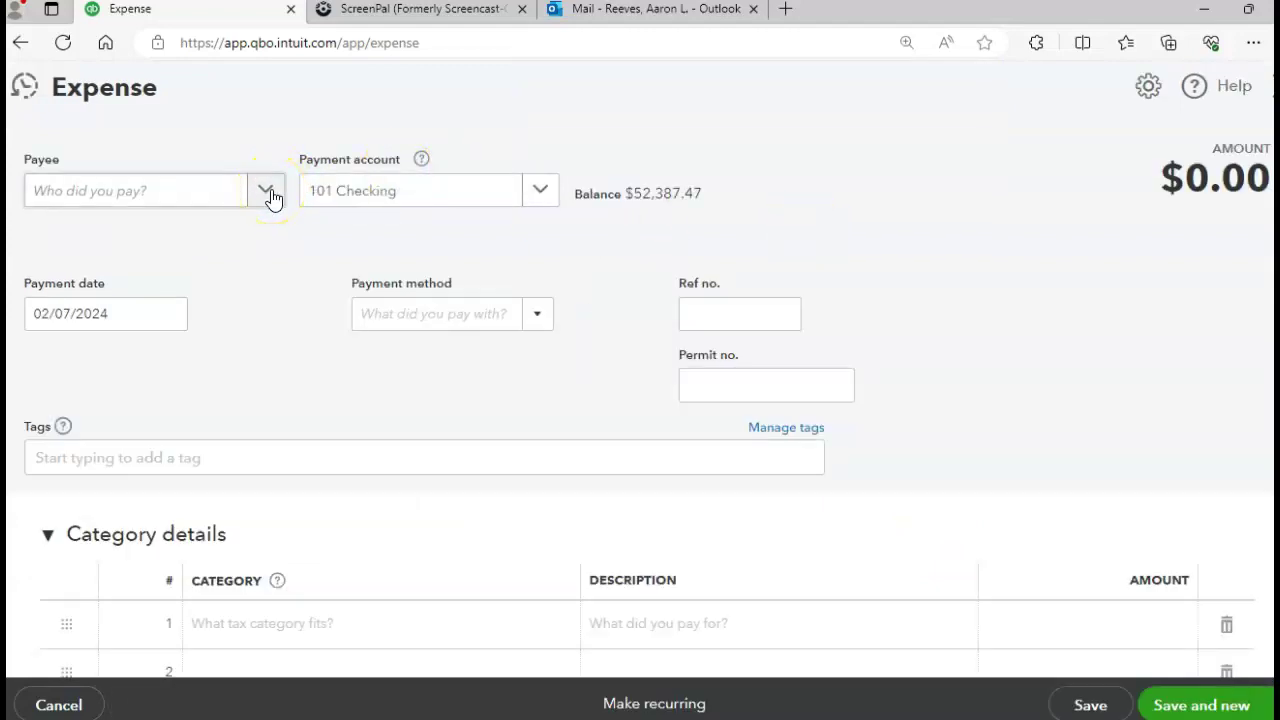
pyautogui.click(270, 191)
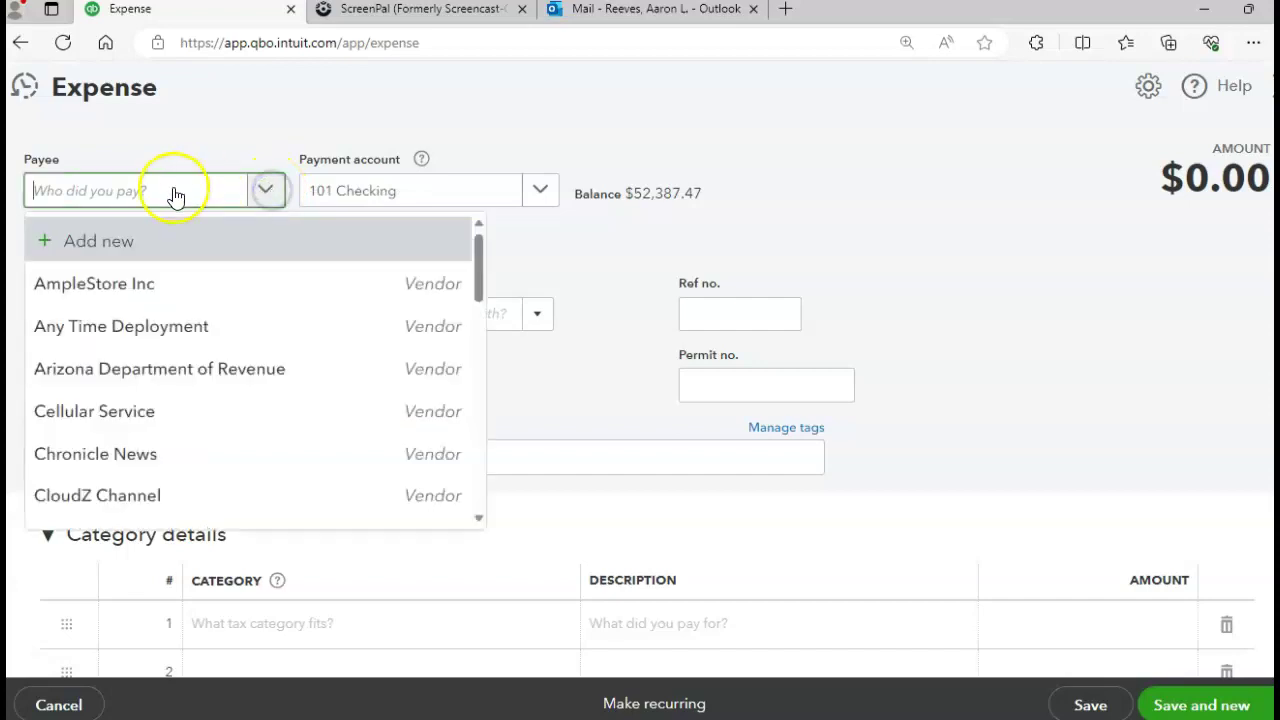
pyautogui.write('vin')
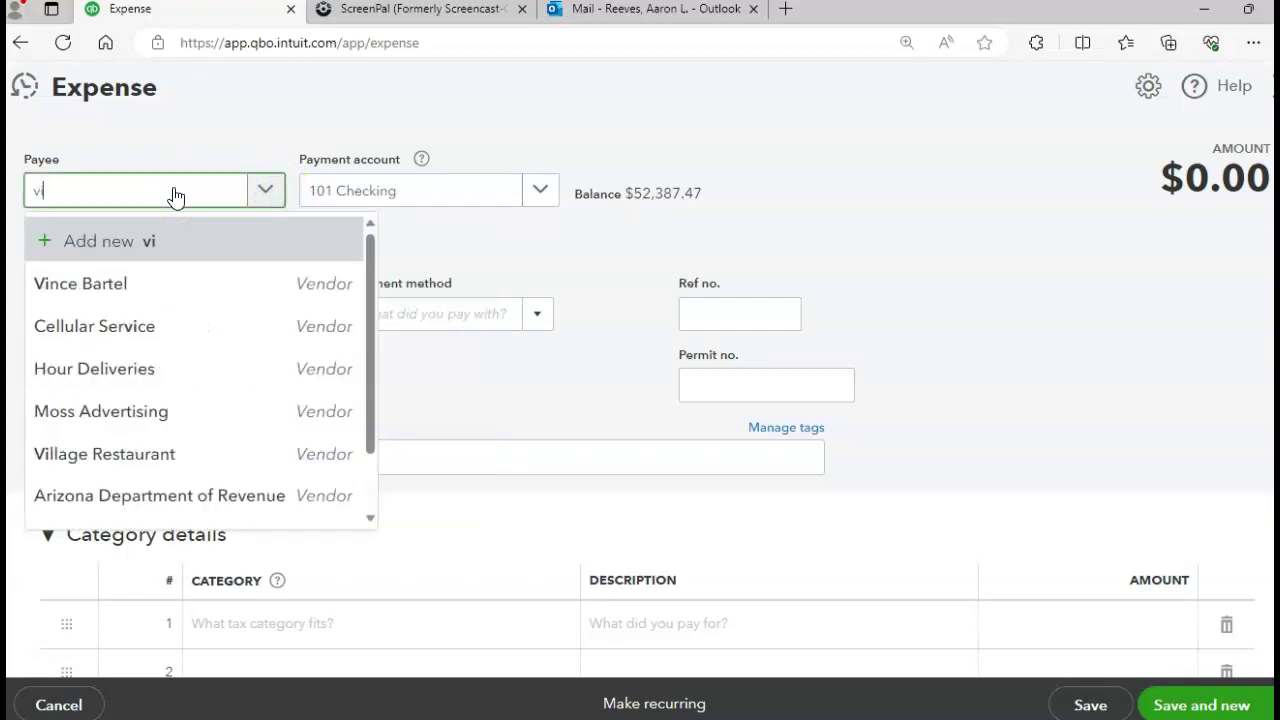
pyautogui.click(172, 207)
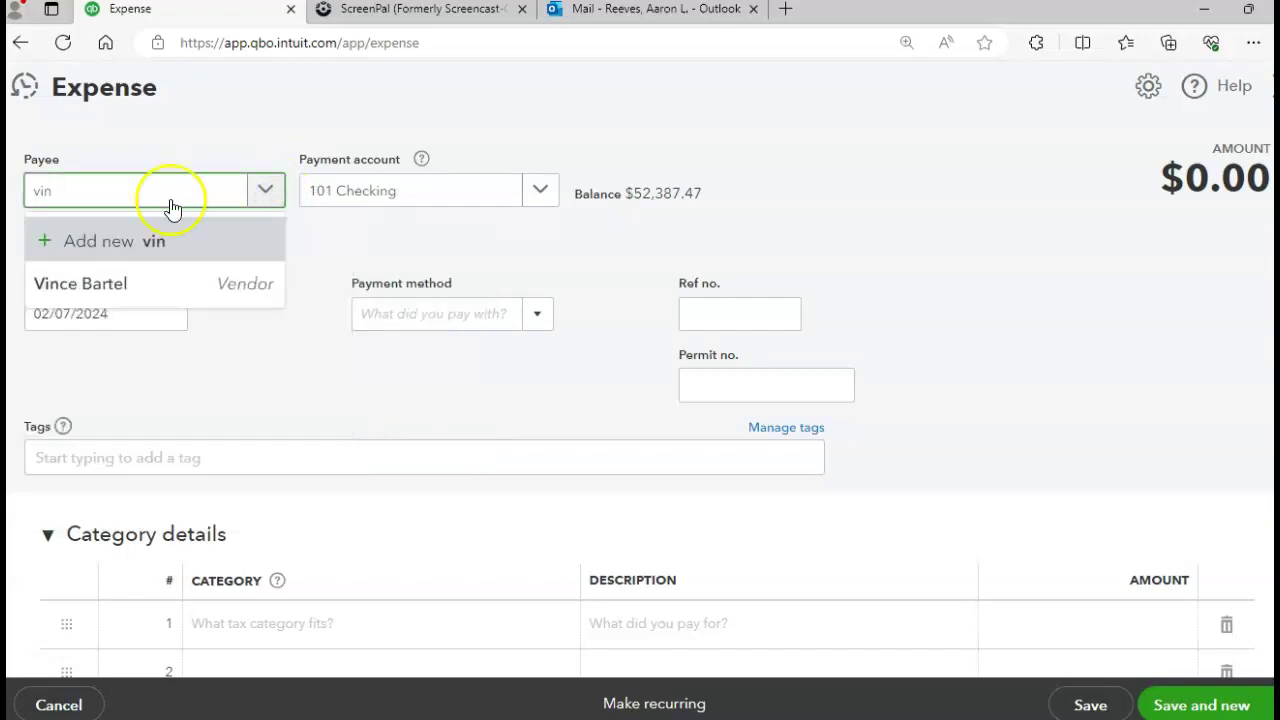
pyautogui.click(115, 285)
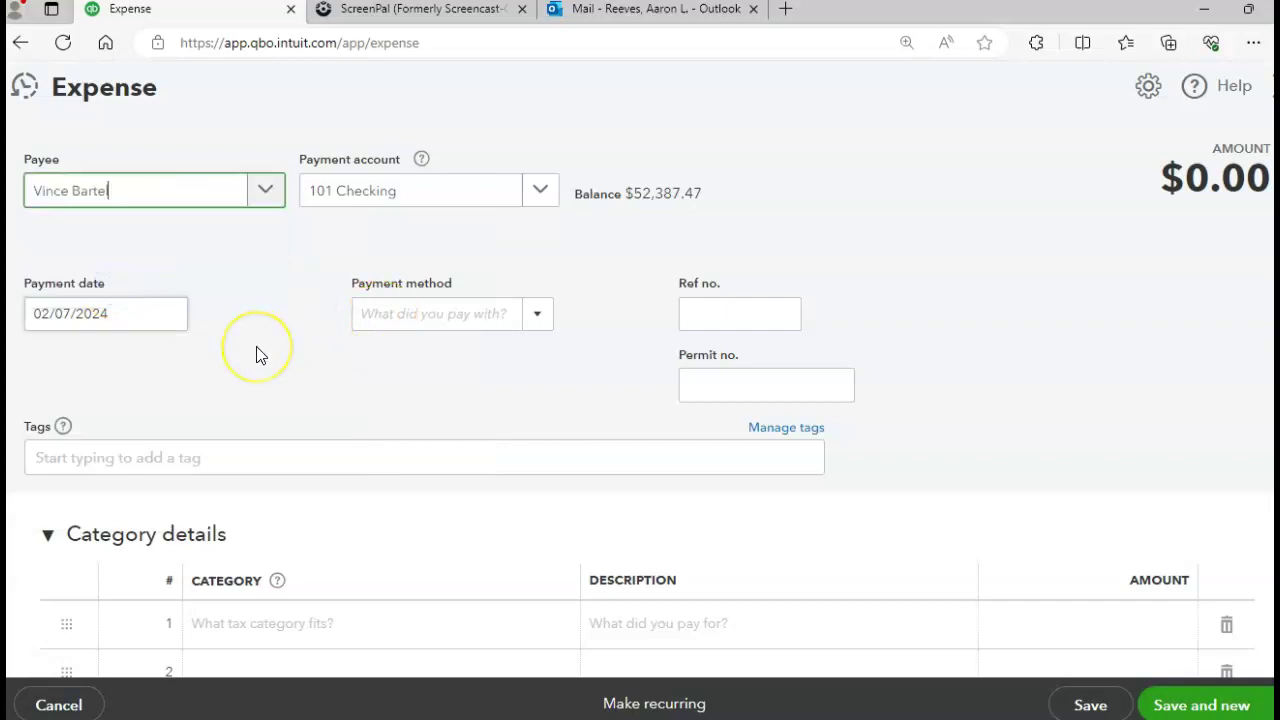
pyautogui.click(551, 315)
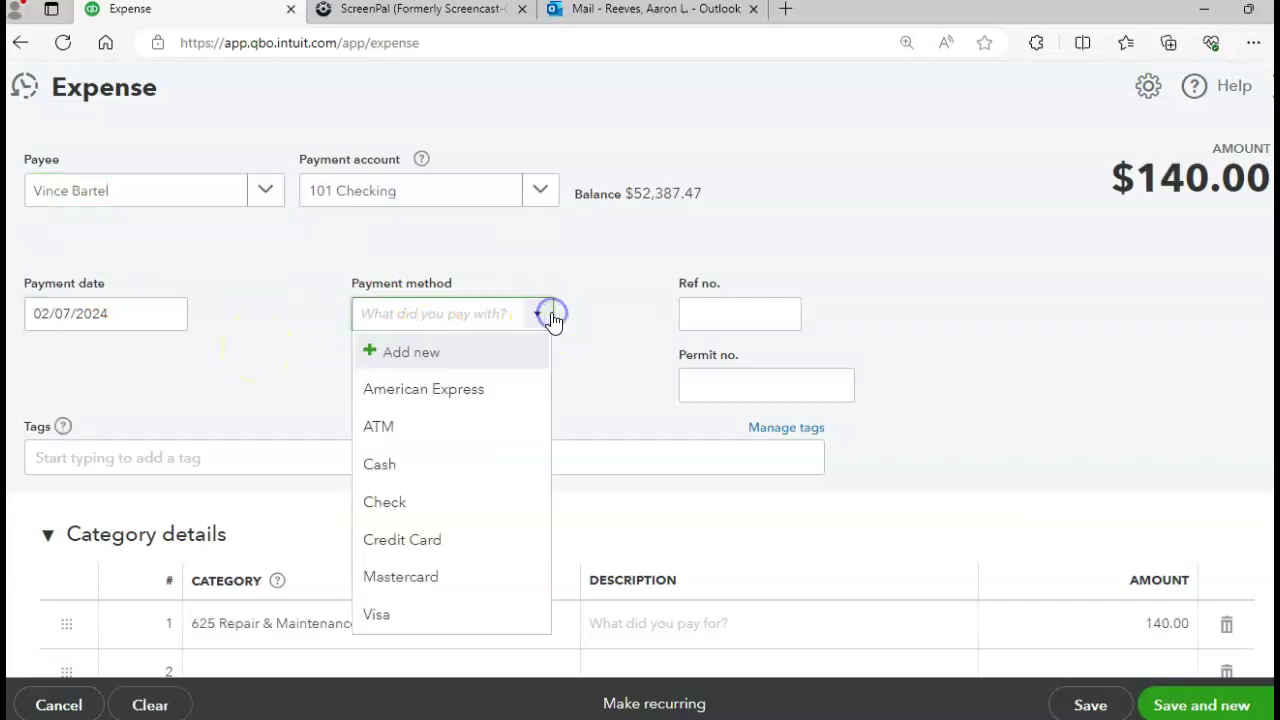
pyautogui.click(390, 502)
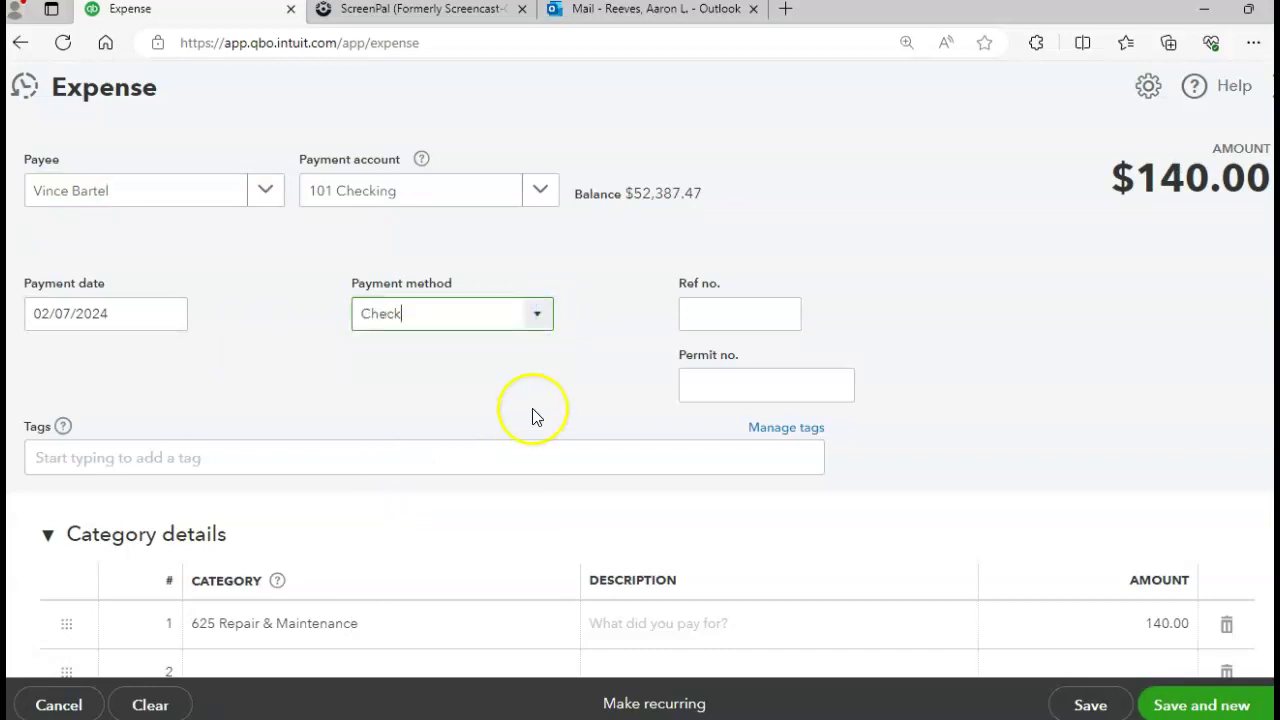
pyautogui.click(686, 320)
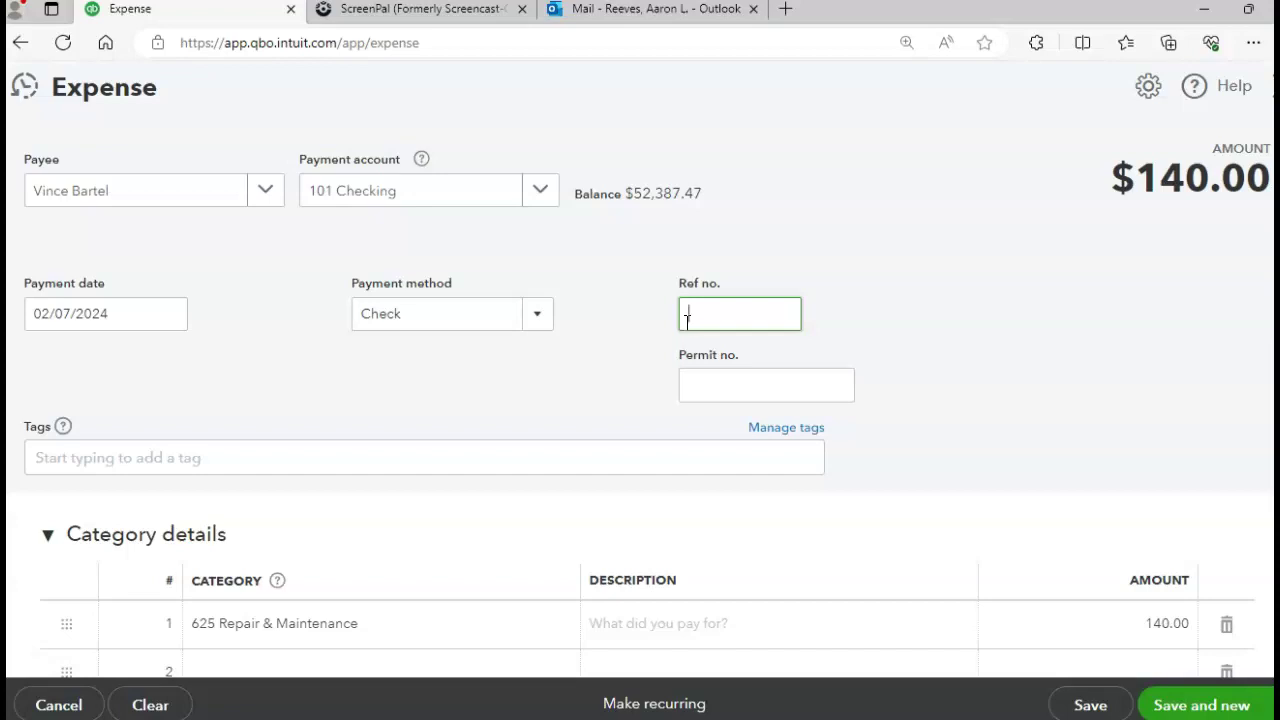
pyautogui.click(741, 318)
pyautogui.click(140, 706)
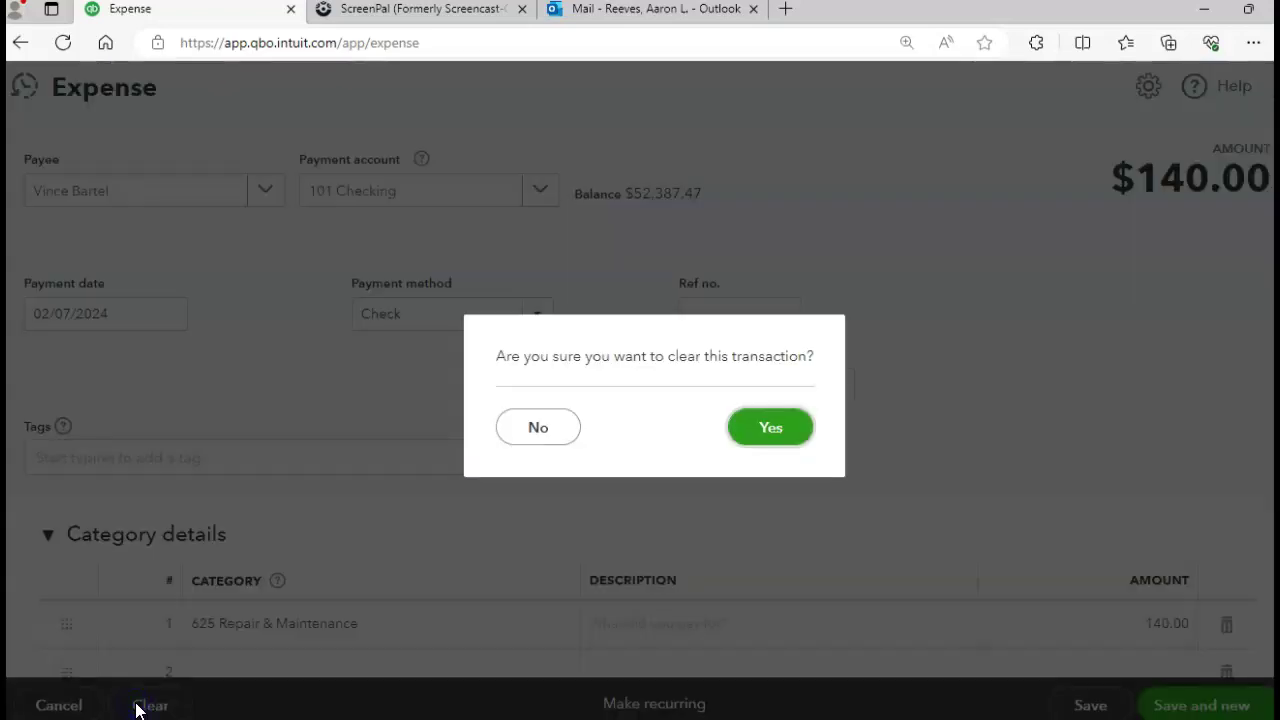
pyautogui.click(763, 428)
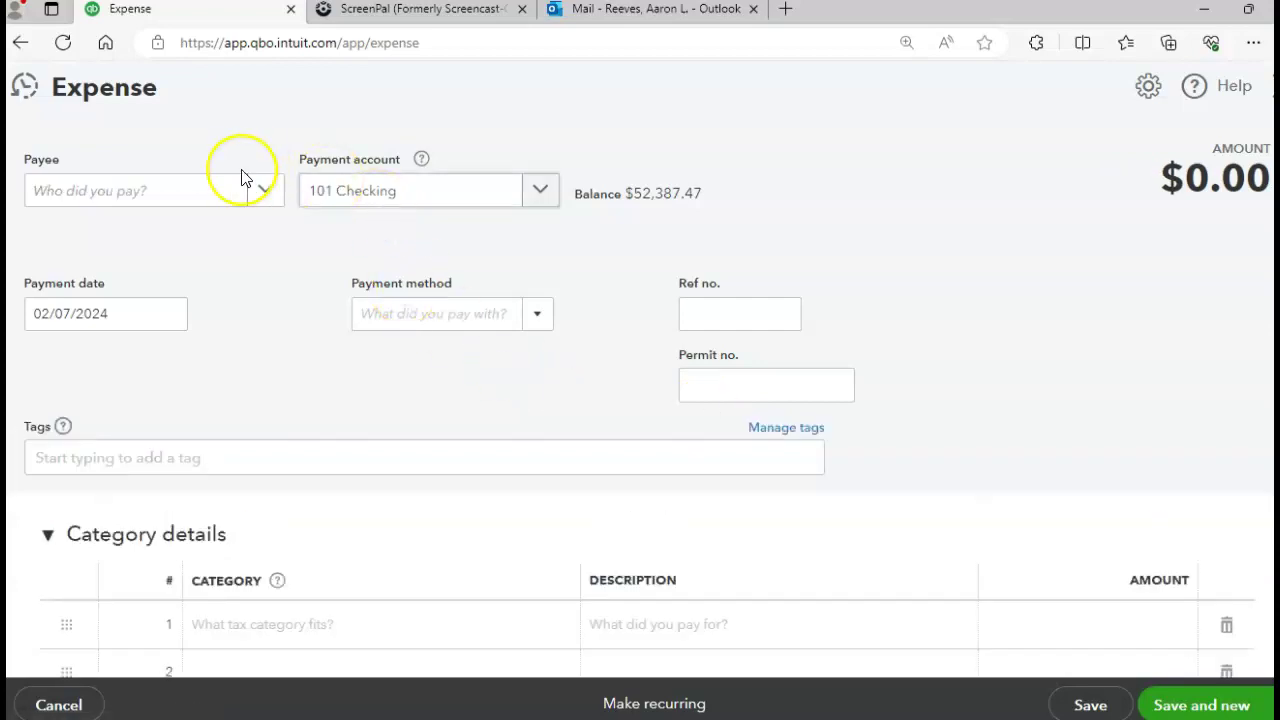
# Close the blank expense form and start a new check transaction
pyautogui.click(76, 705)
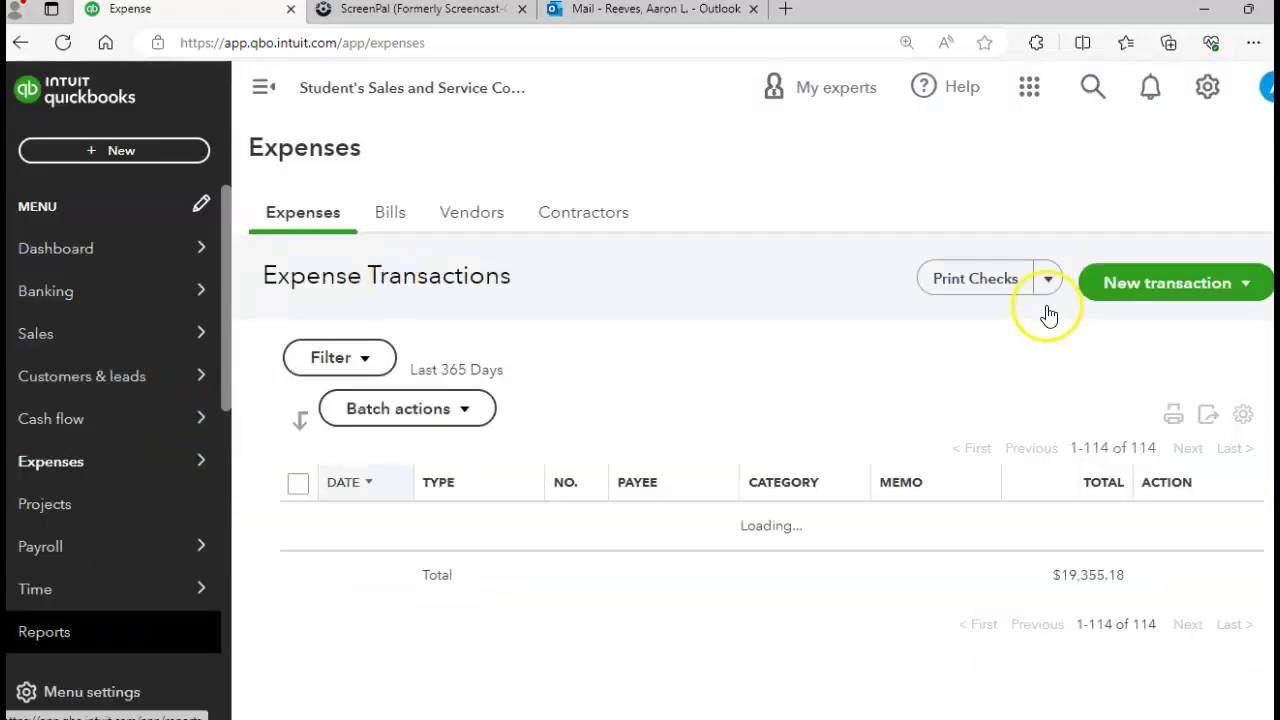
pyautogui.click(1155, 295)
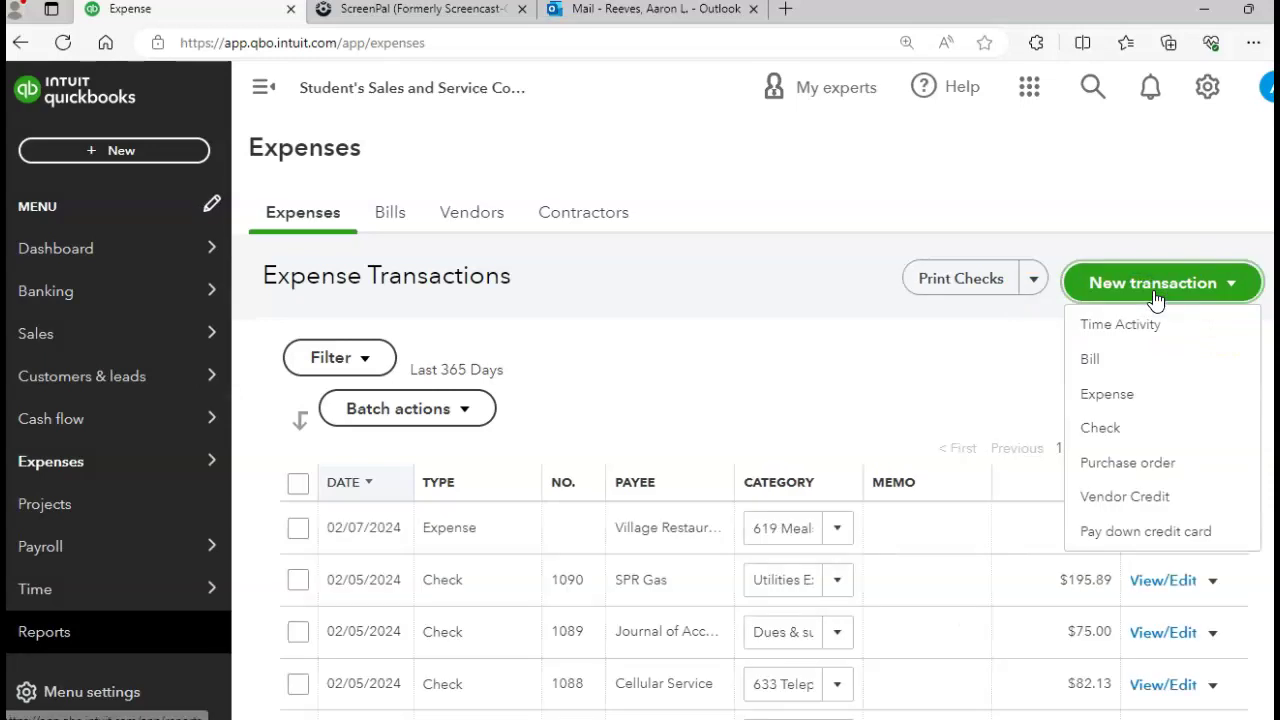
pyautogui.click(1101, 428)
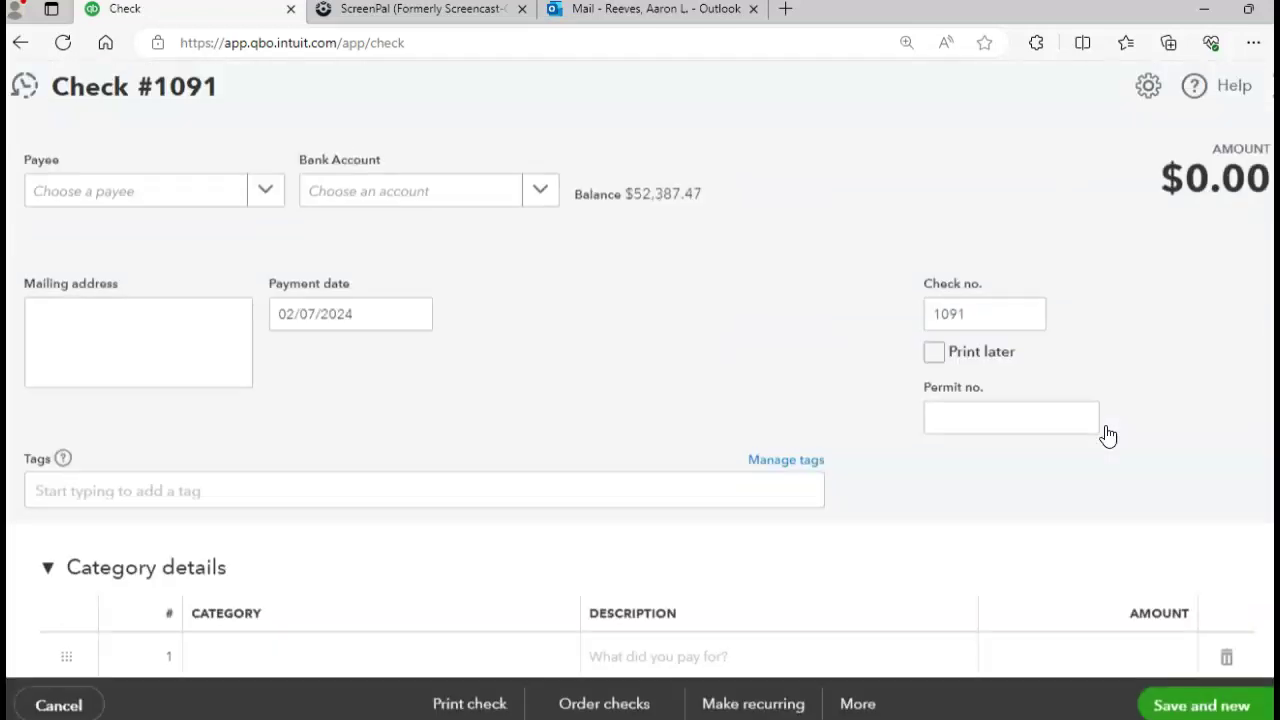
# Look up "vin" and choose the matching individual vendor as the check's payee
pyautogui.click(266, 192)
pyautogui.click(143, 190)
pyautogui.write('vin')
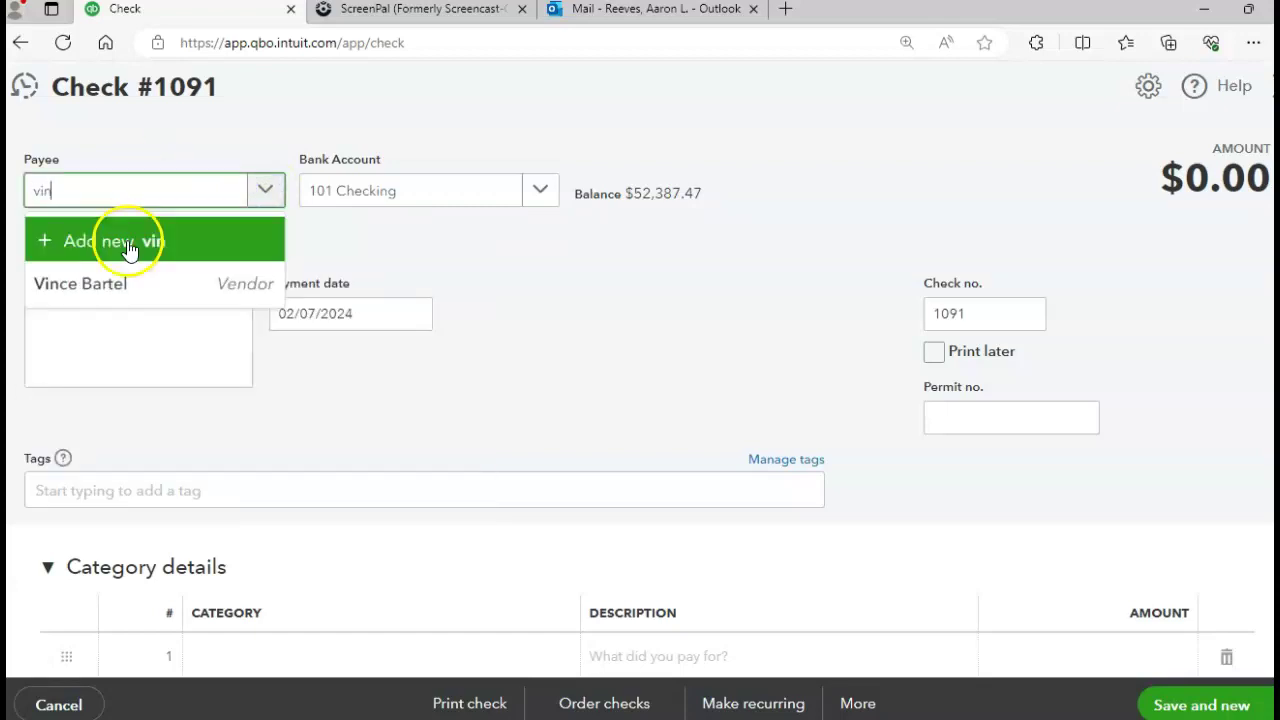
pyautogui.click(122, 295)
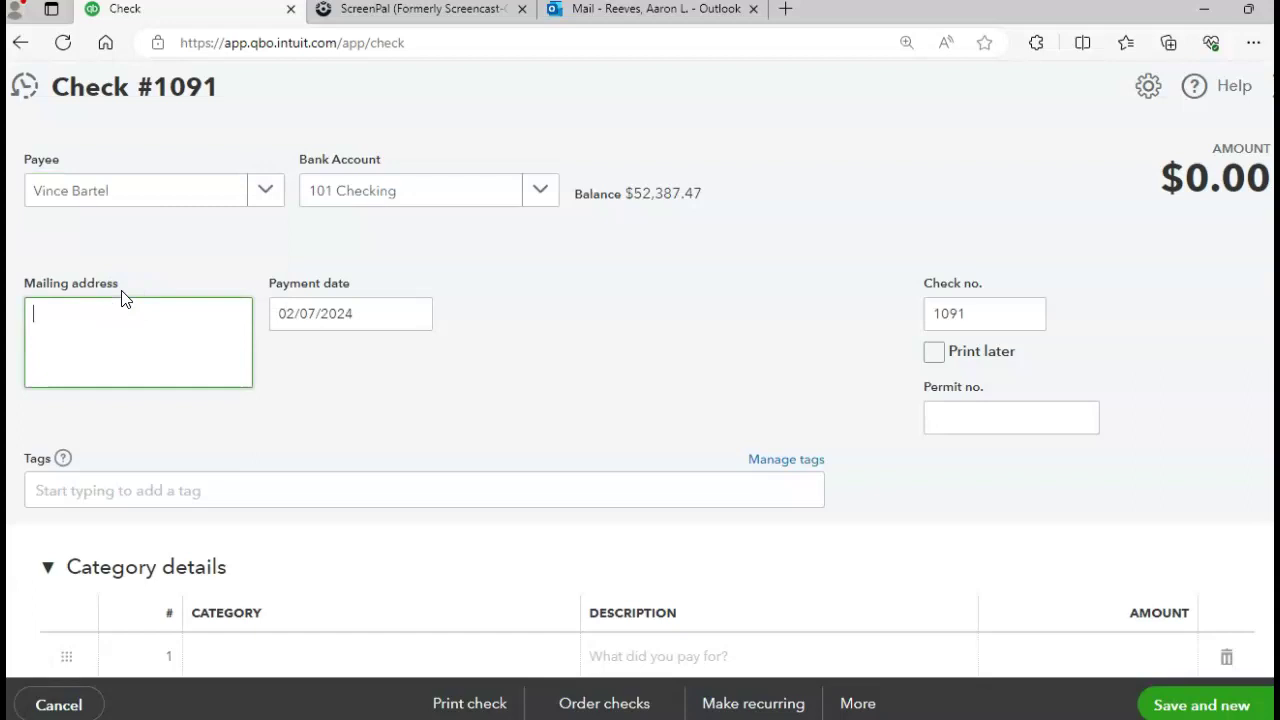
# Review the check down to its 625 Repair & Maintenance line, then save it and open another new check
pyautogui.click(988, 310)
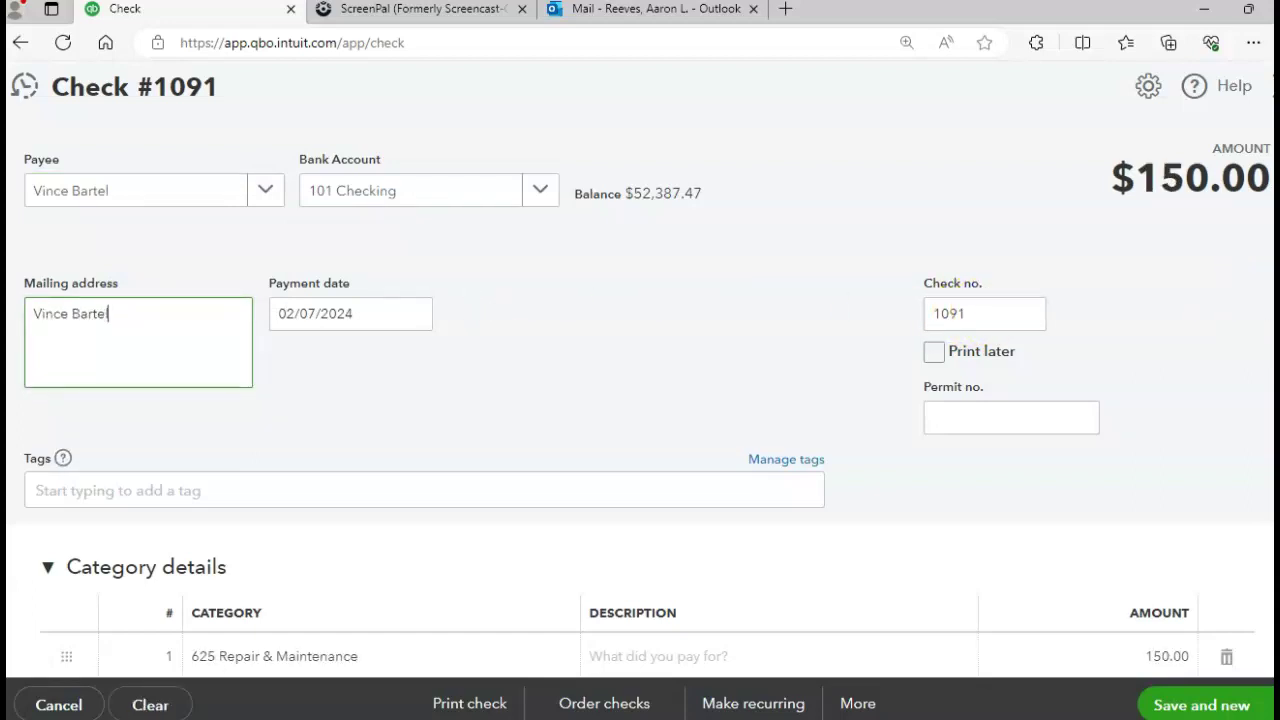
pyautogui.scroll(-3, 643, 401)
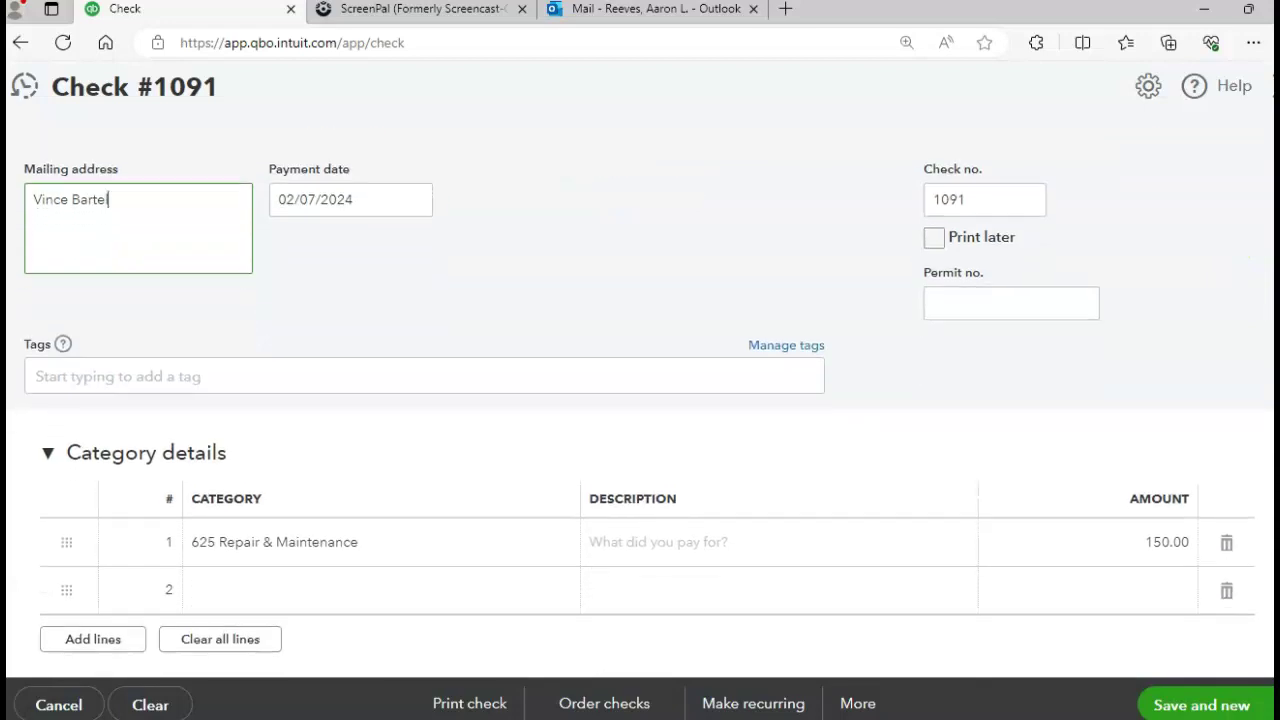
pyautogui.scroll(-2, 1086, 460)
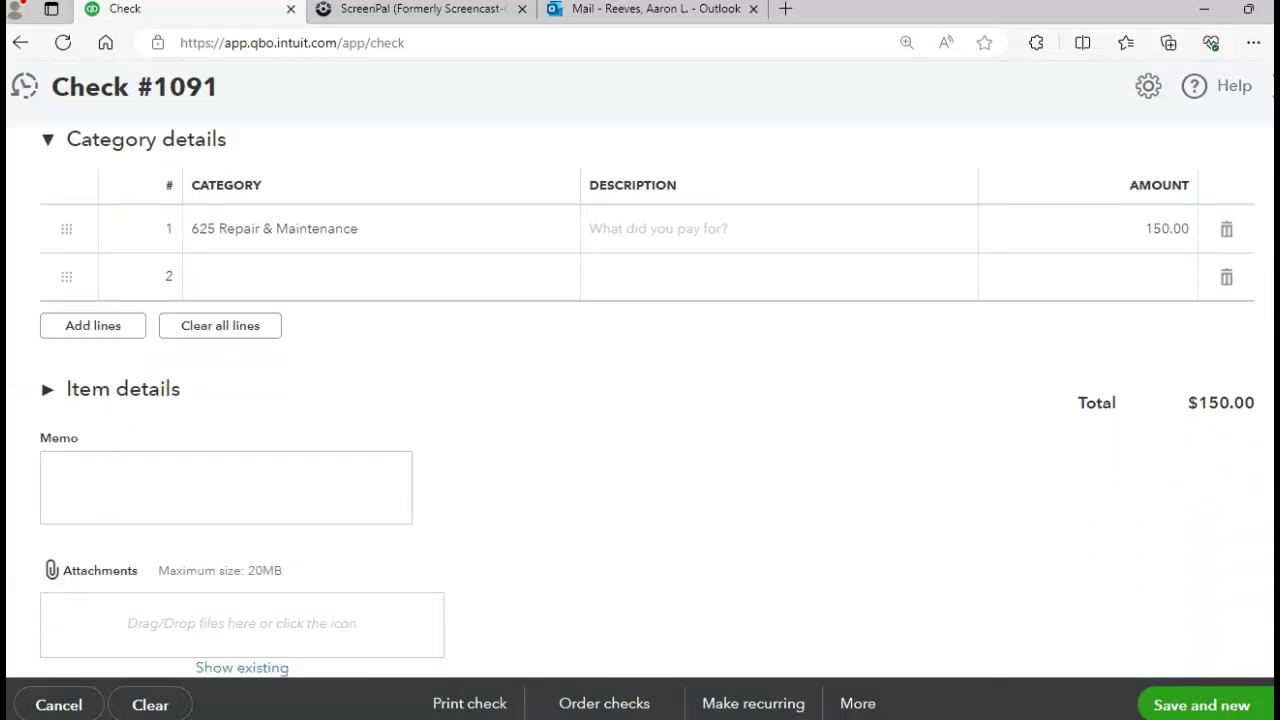
pyautogui.click(1184, 703)
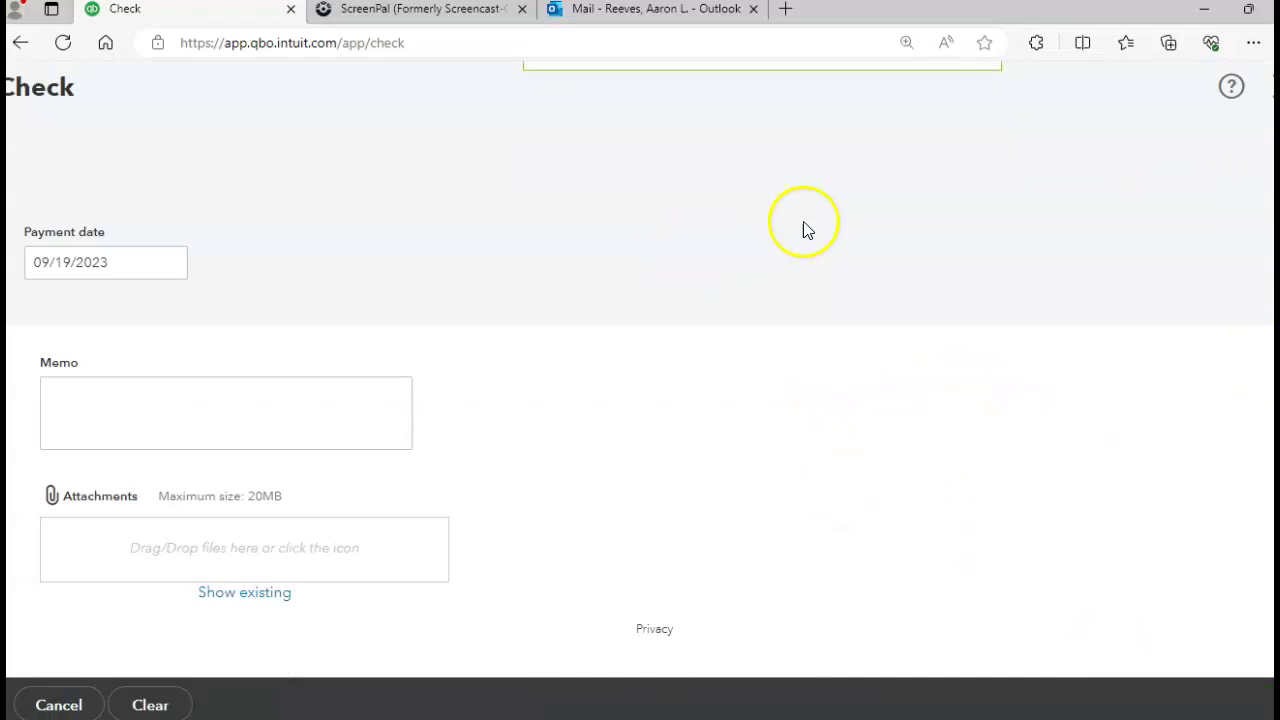
# Look up "hou" and choose Hour Deliveries as the new check's payee
pyautogui.click(152, 203)
pyautogui.write('hou')
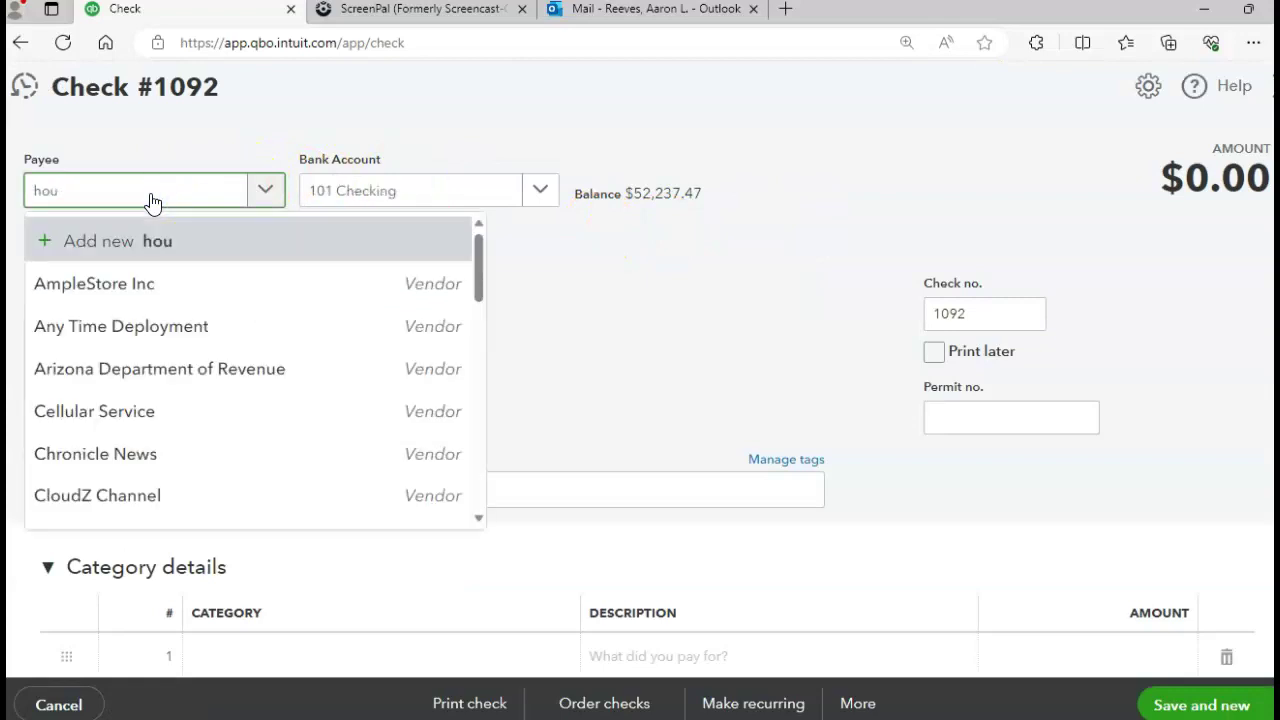
pyautogui.click(108, 298)
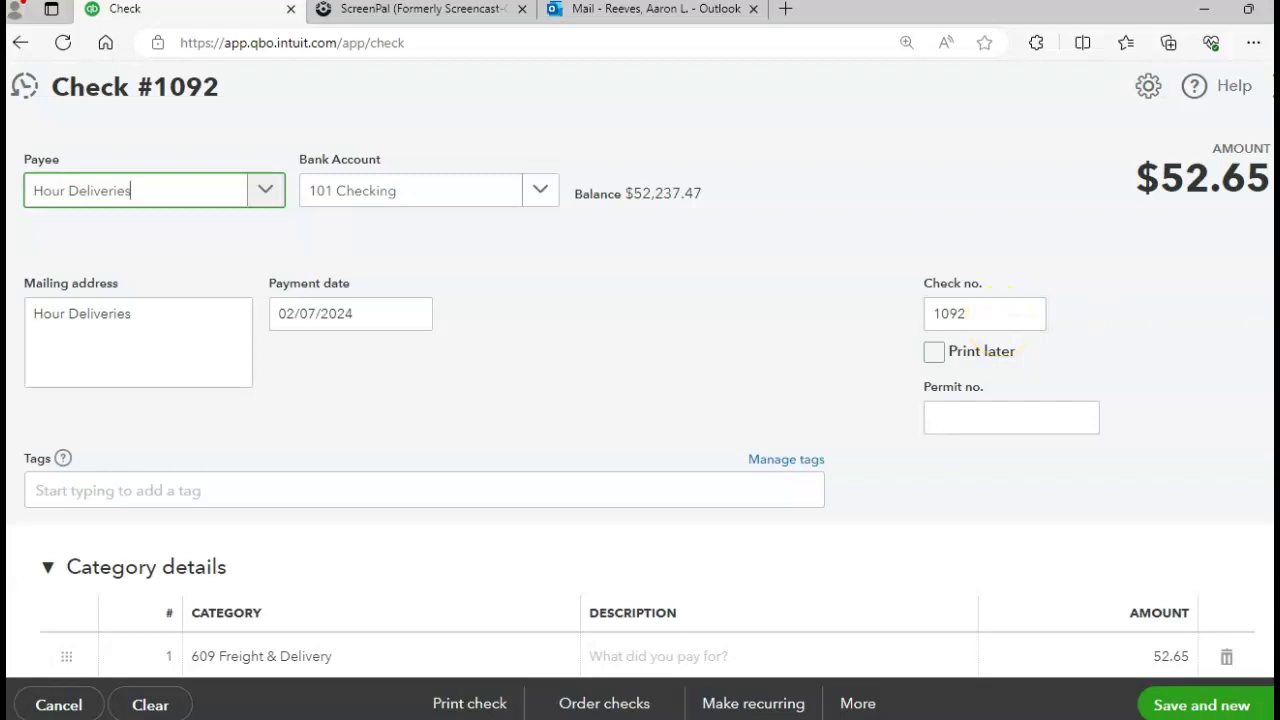
# Set the 609 Freight & Delivery line amount to 95.97, then save the check and open a new one
pyautogui.scroll(-2, 640, 400)
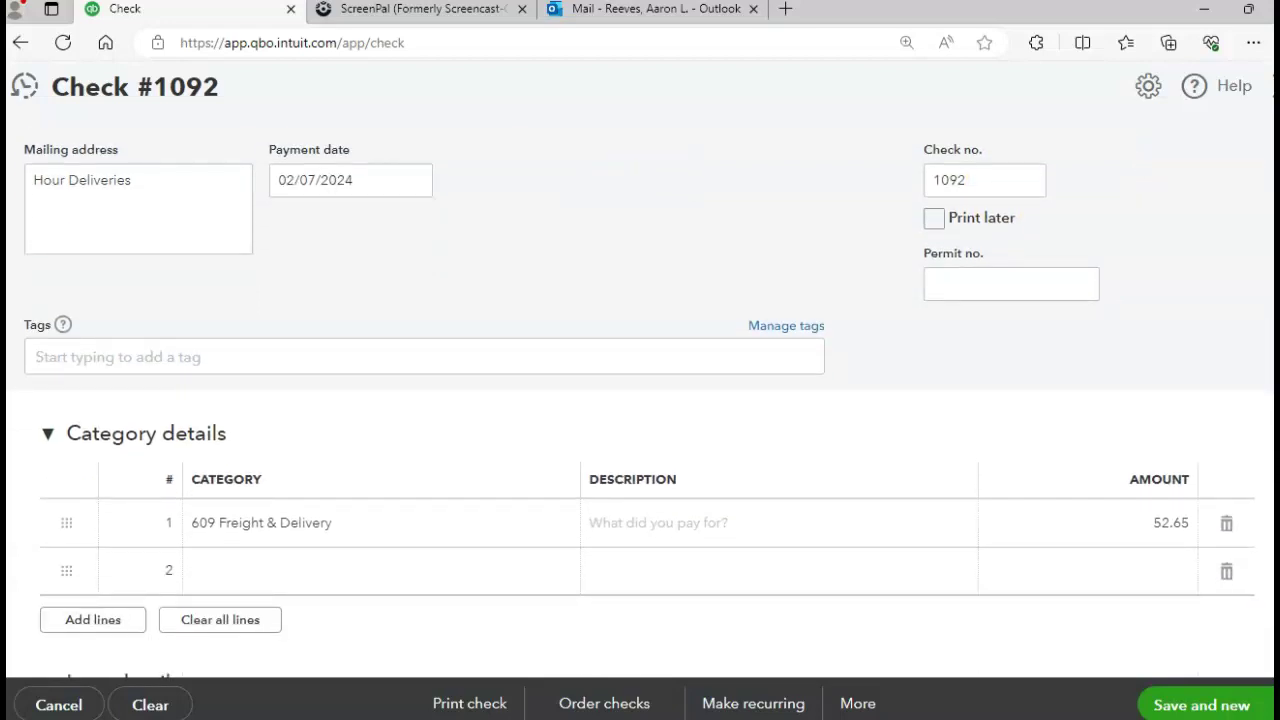
pyautogui.scroll(-1, 640, 400)
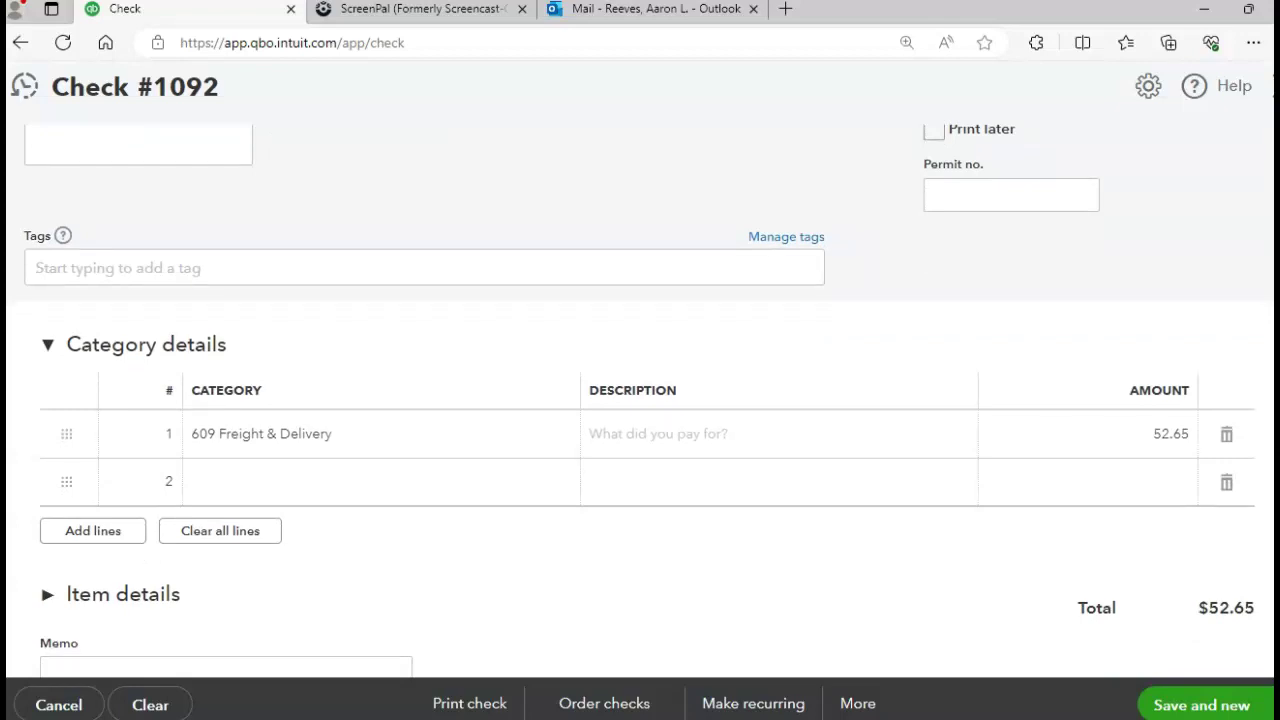
pyautogui.scroll(-1, 640, 400)
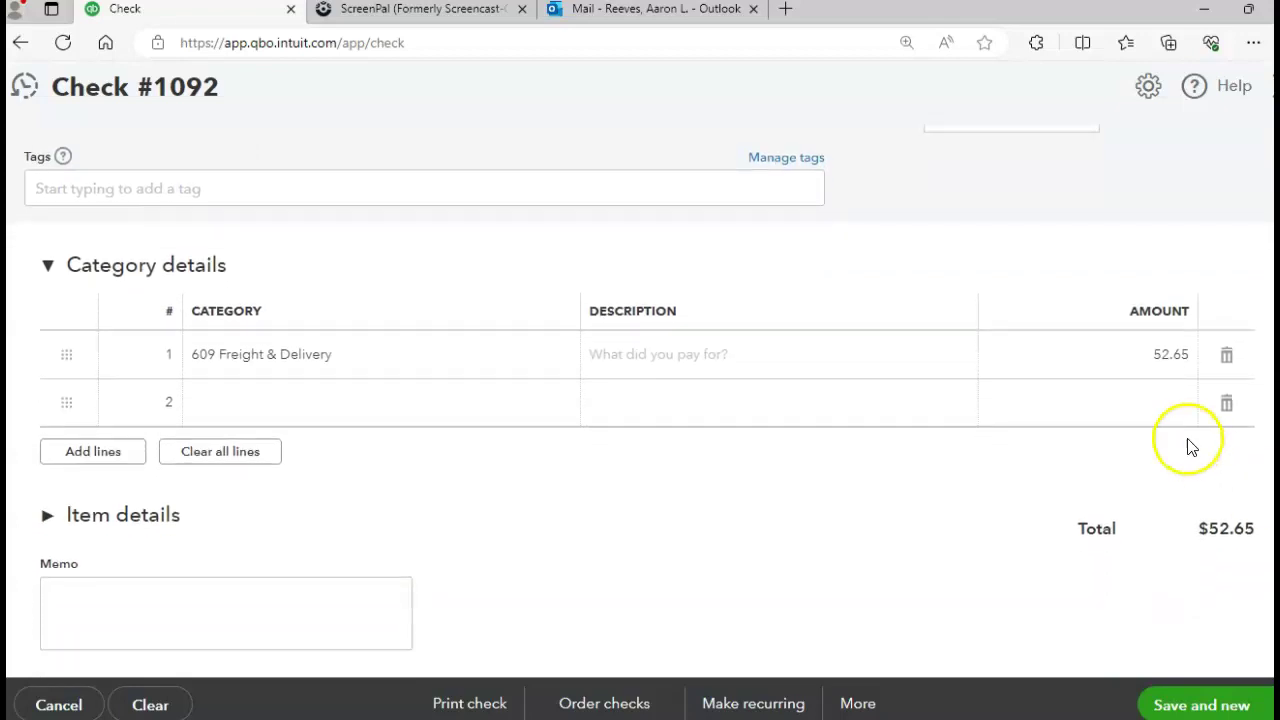
pyautogui.click(1174, 378)
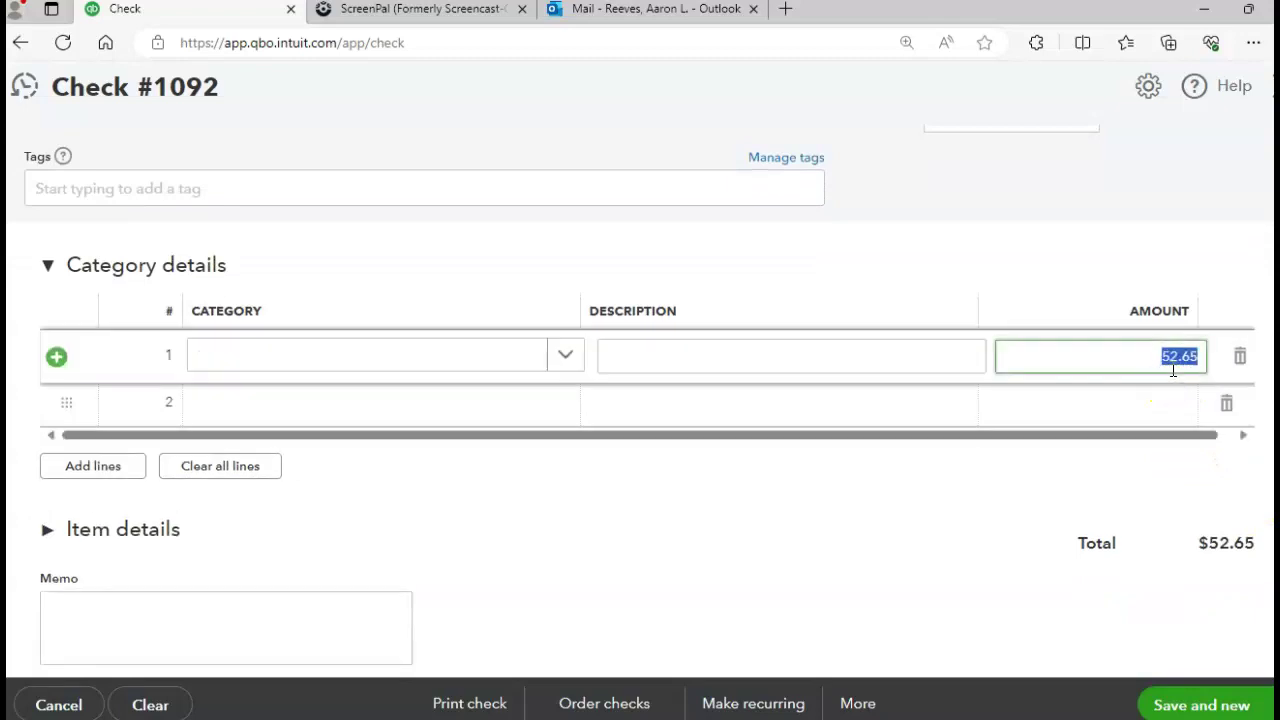
pyautogui.write('95.97')
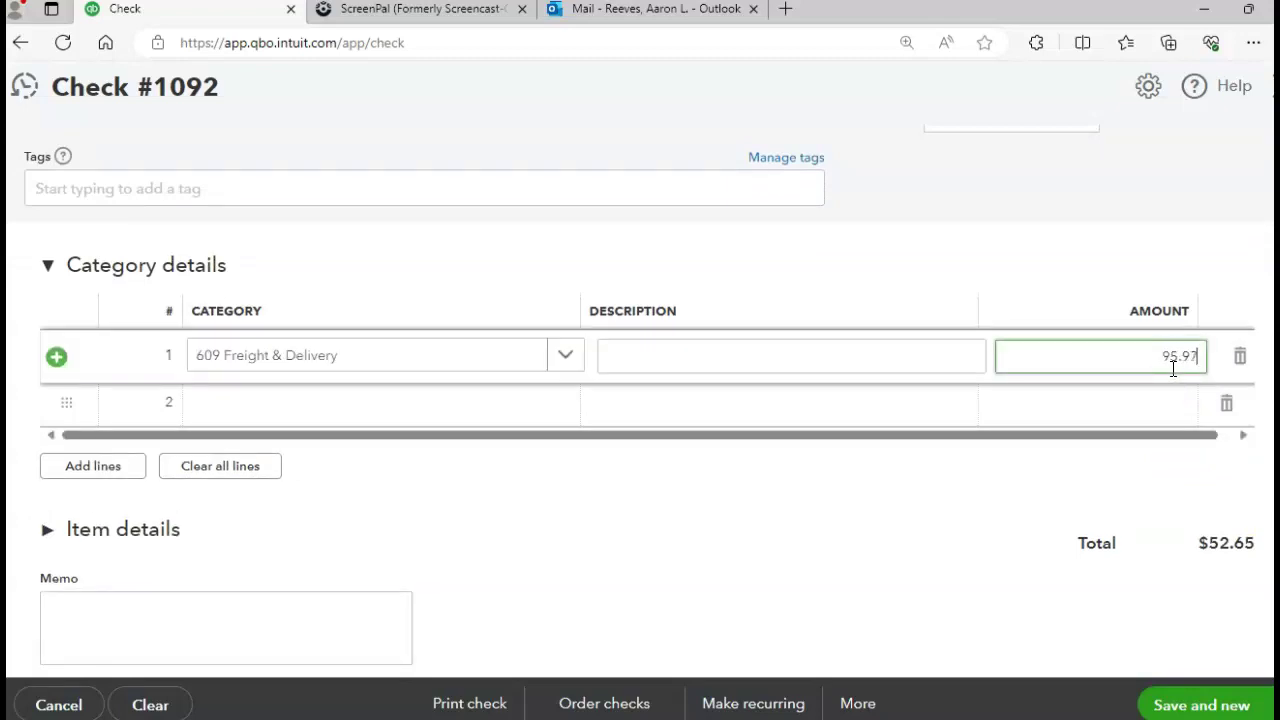
pyautogui.press('Tab')
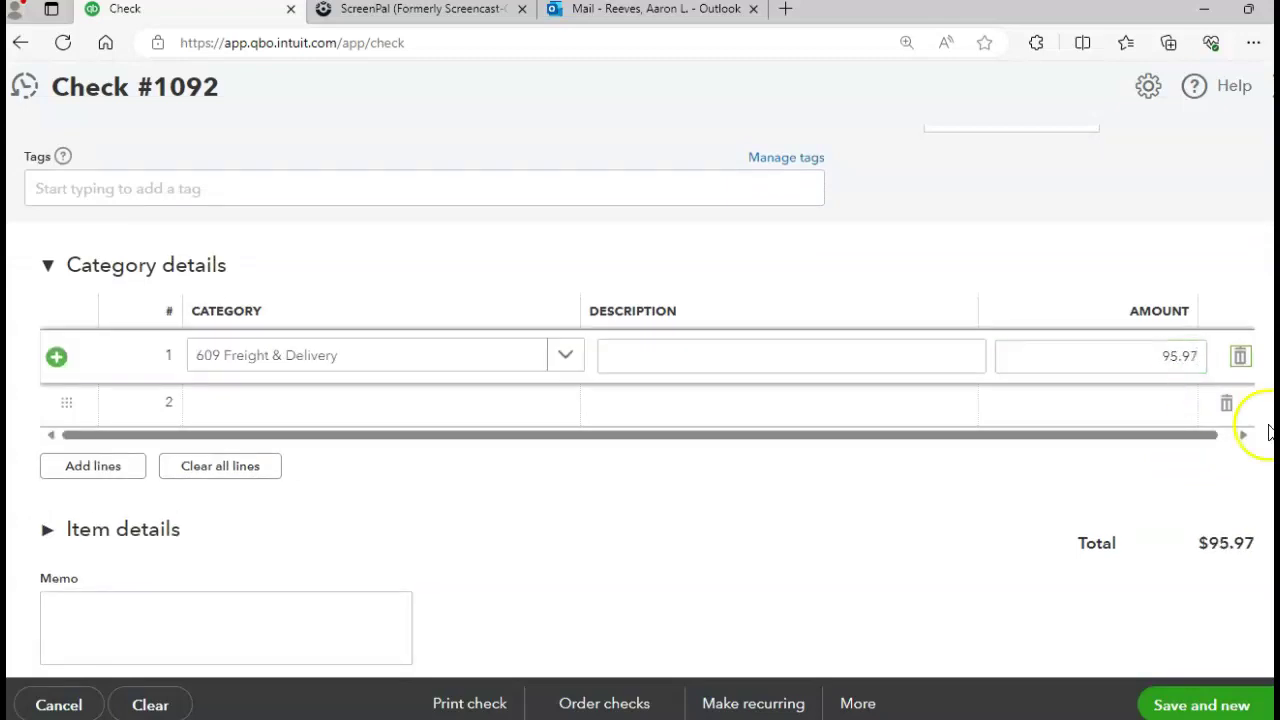
pyautogui.scroll(-2, 648, 400)
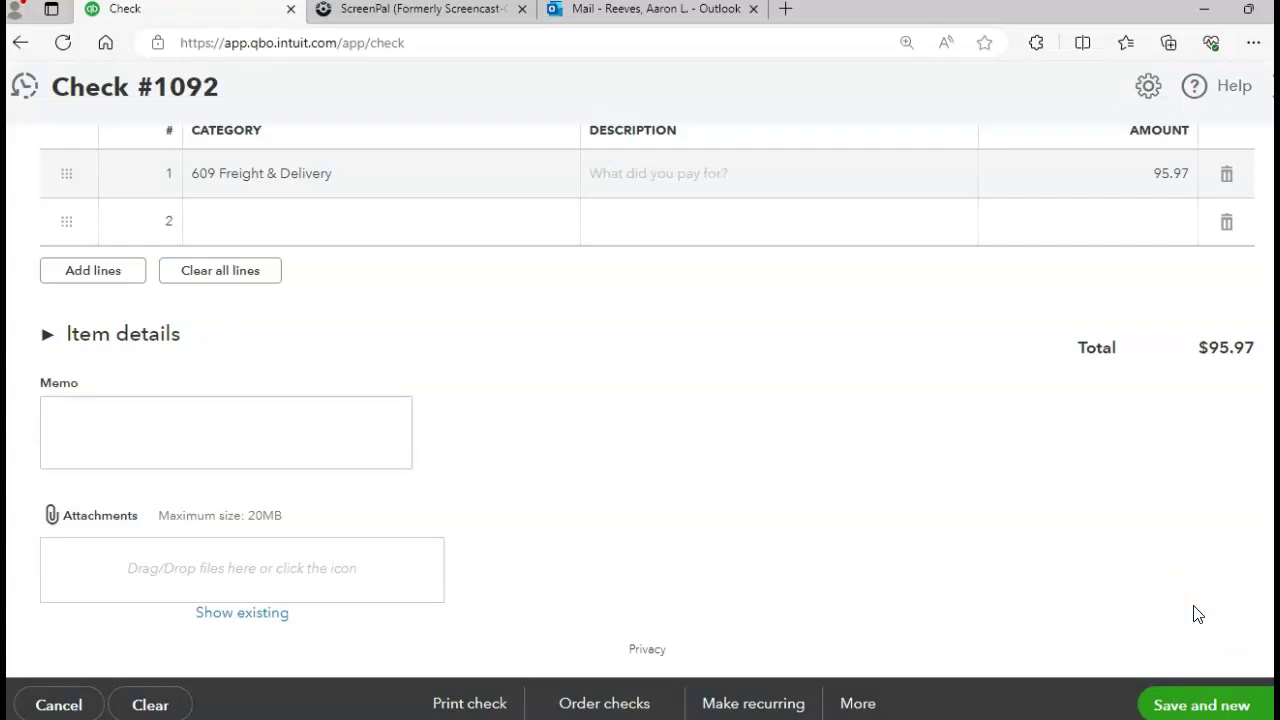
pyautogui.click(1176, 708)
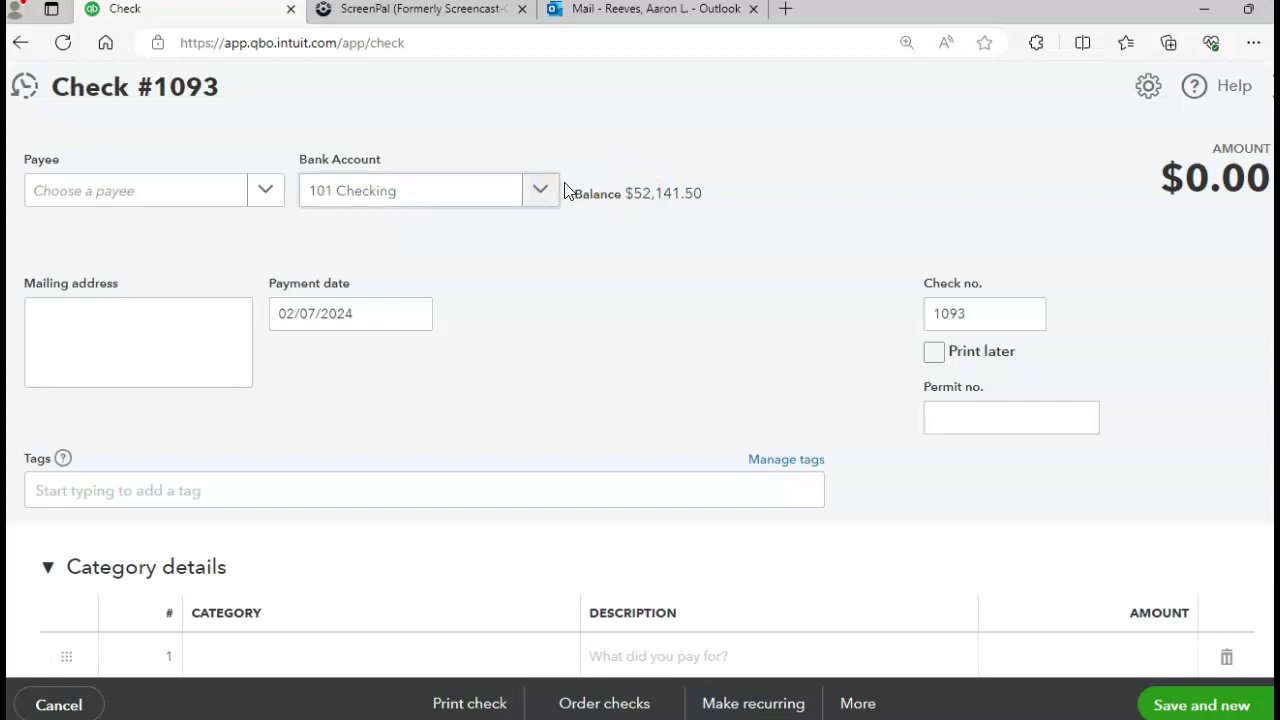
# Add a new vendor with the company name First Trust Bank from the check's payee list and save it as the payee
pyautogui.click(263, 192)
pyautogui.click(152, 244)
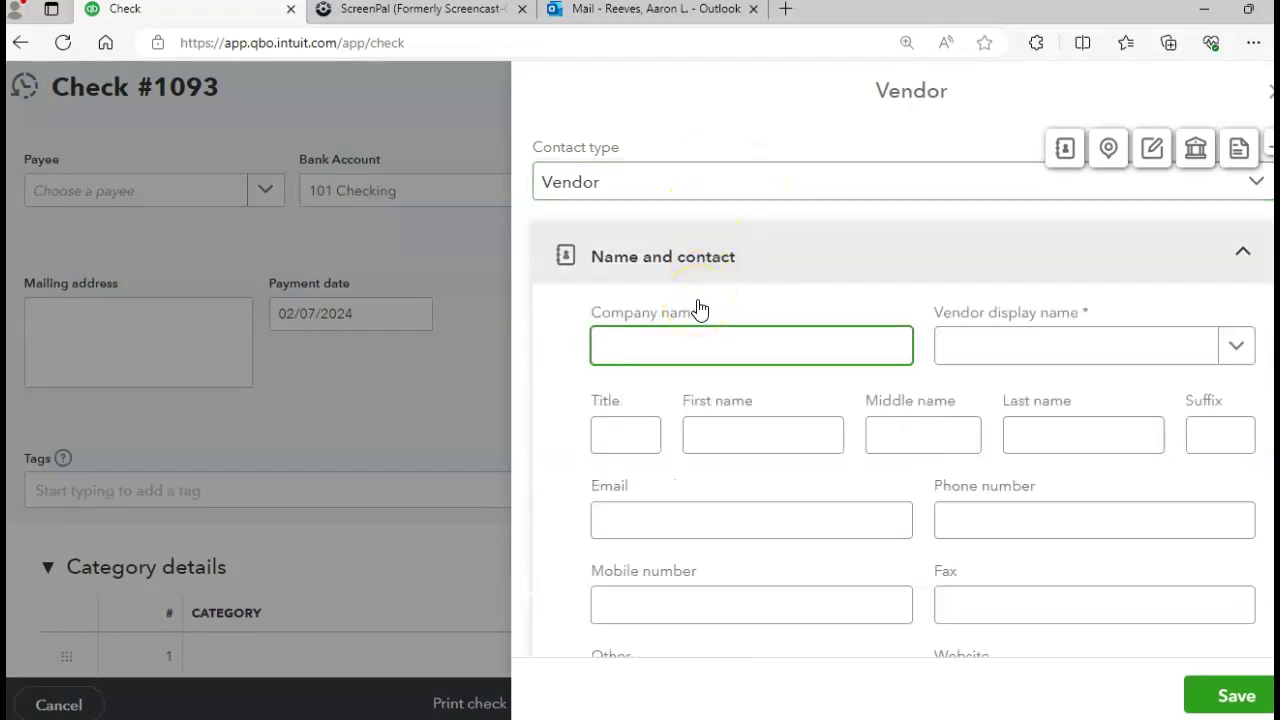
pyautogui.write('First')
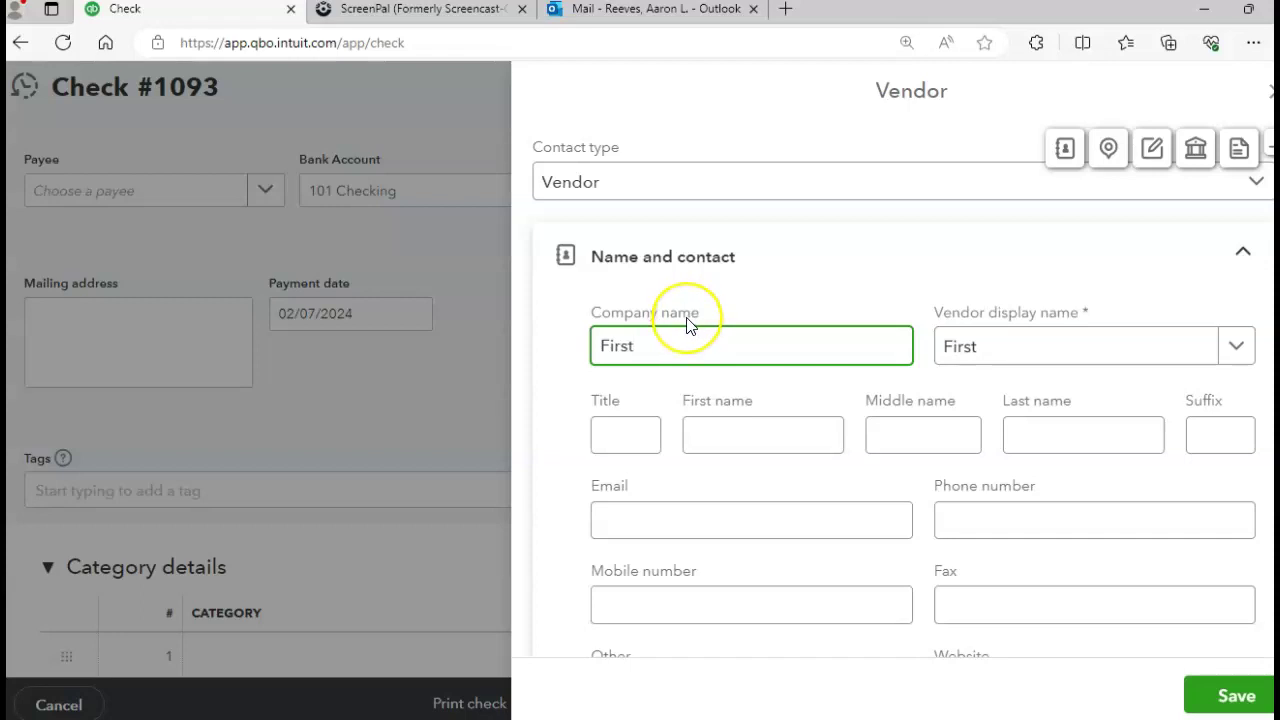
pyautogui.write(' Trut')
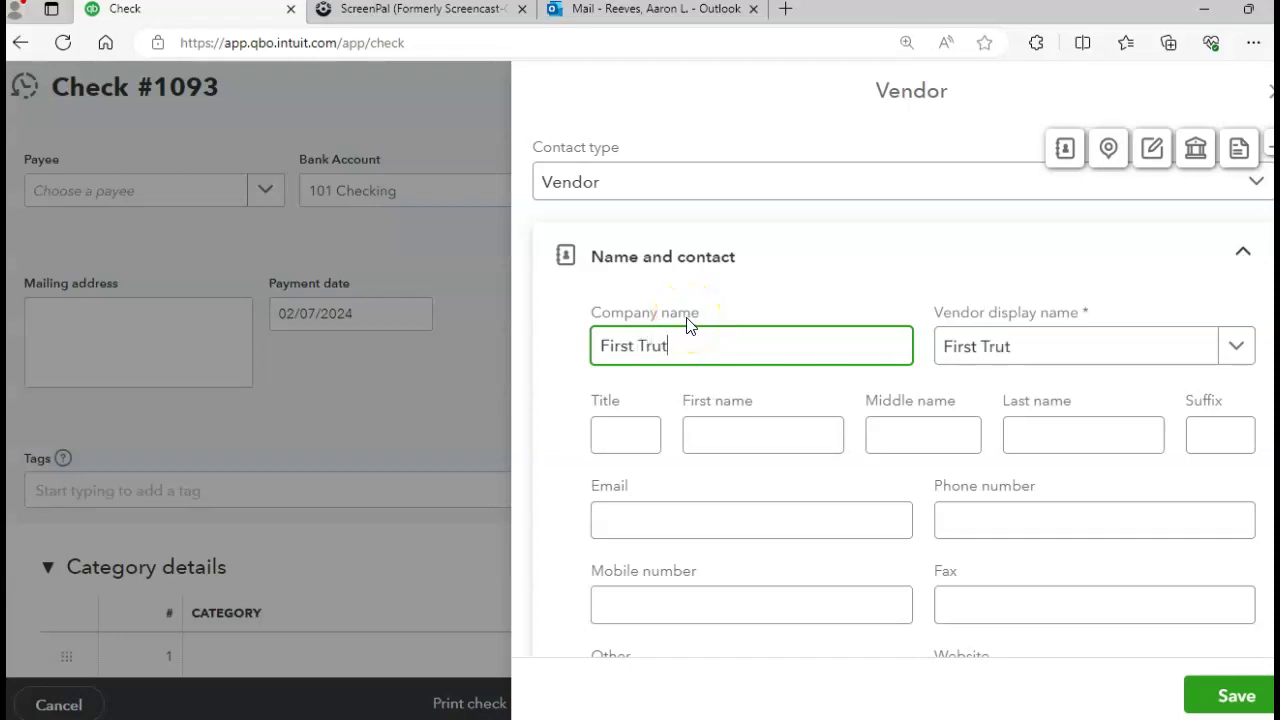
pyautogui.press('BackSpace')
pyautogui.write('st BAnk')
pyautogui.press('BackSpace')
pyautogui.press('BackSpace')
pyautogui.press('BackSpace')
pyautogui.press('BackSpace')
pyautogui.write('ank')
pyautogui.press('Tab')
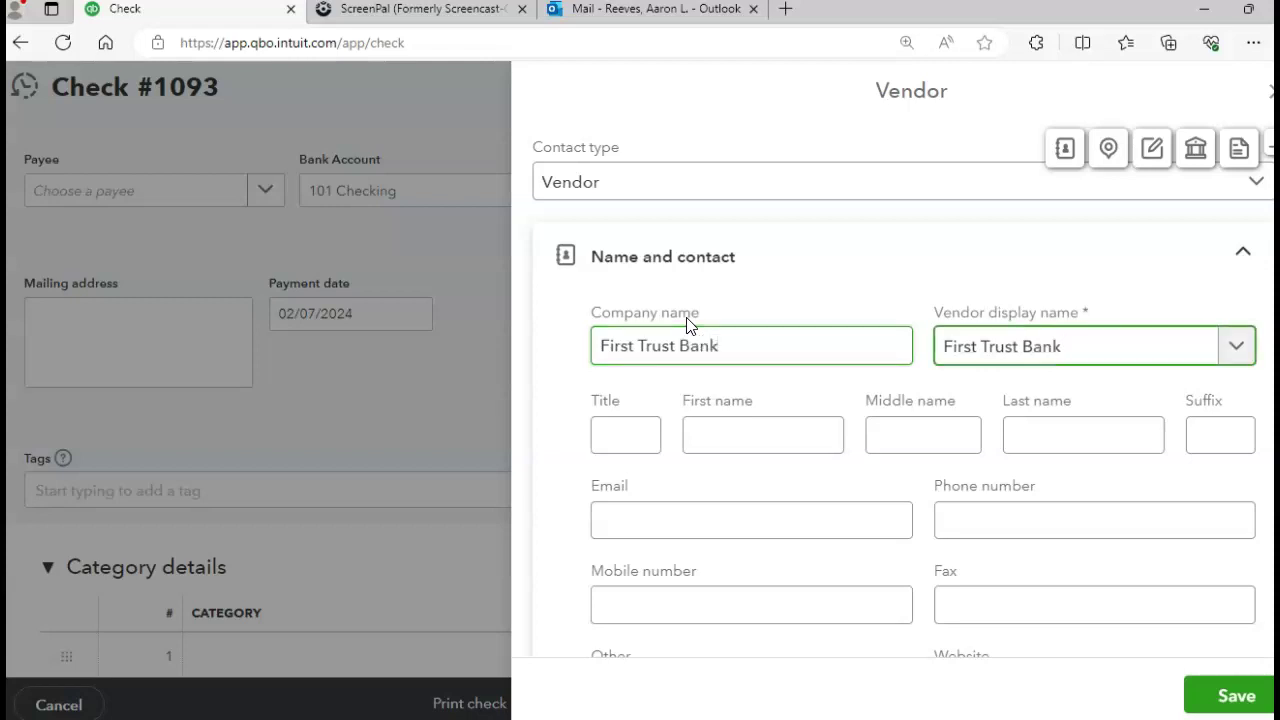
pyautogui.click(1215, 692)
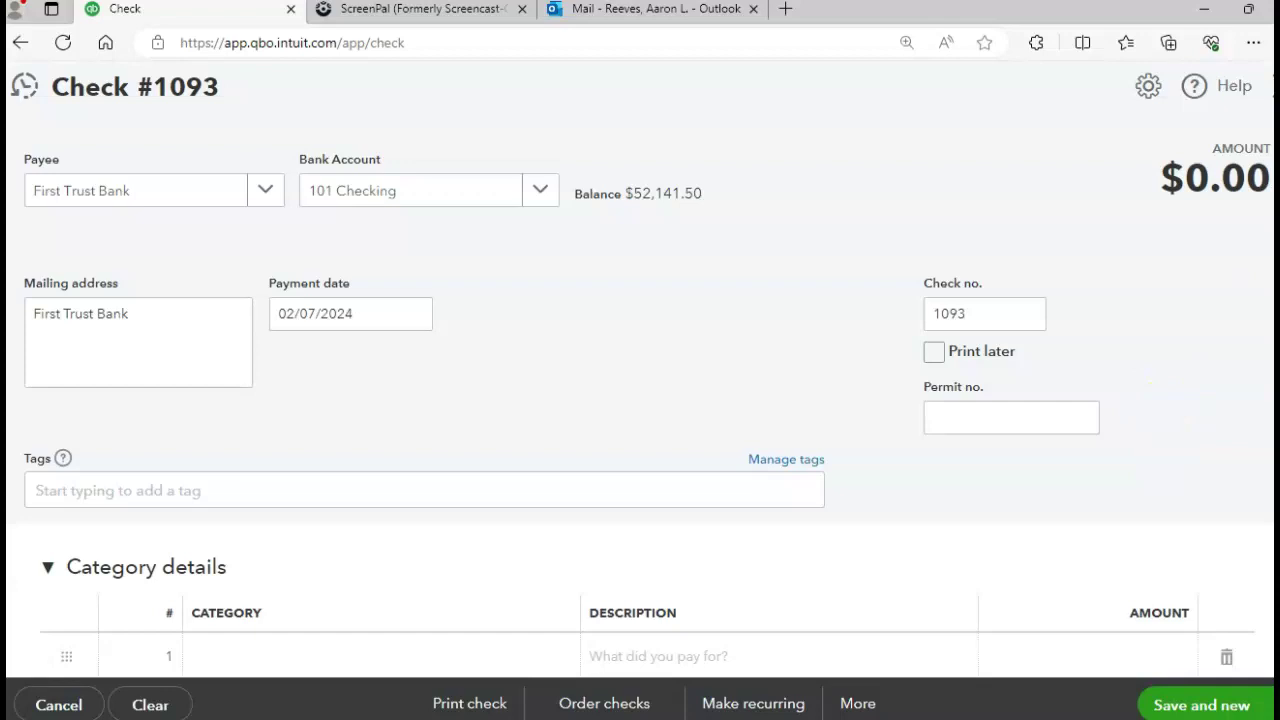
# Assign the check's first category line to 205 Loan Payable with an amount of 5000.00
pyautogui.scroll(-3, 640, 400)
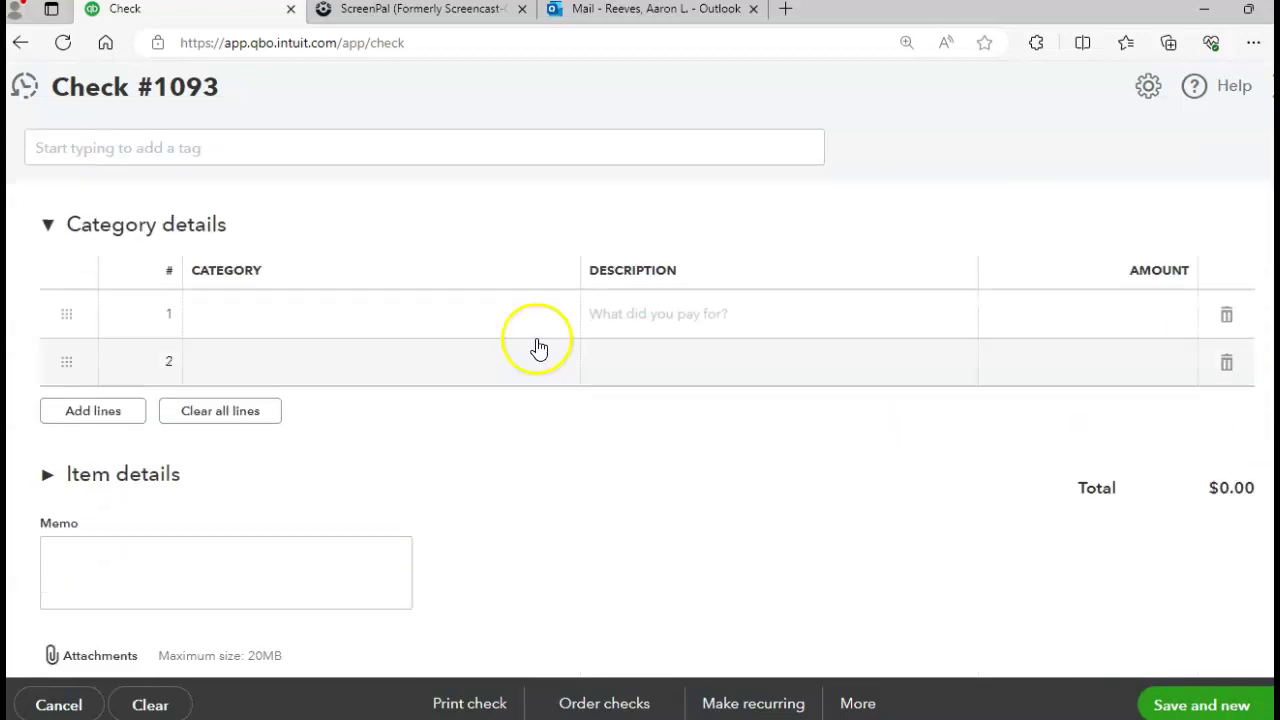
pyautogui.click(459, 327)
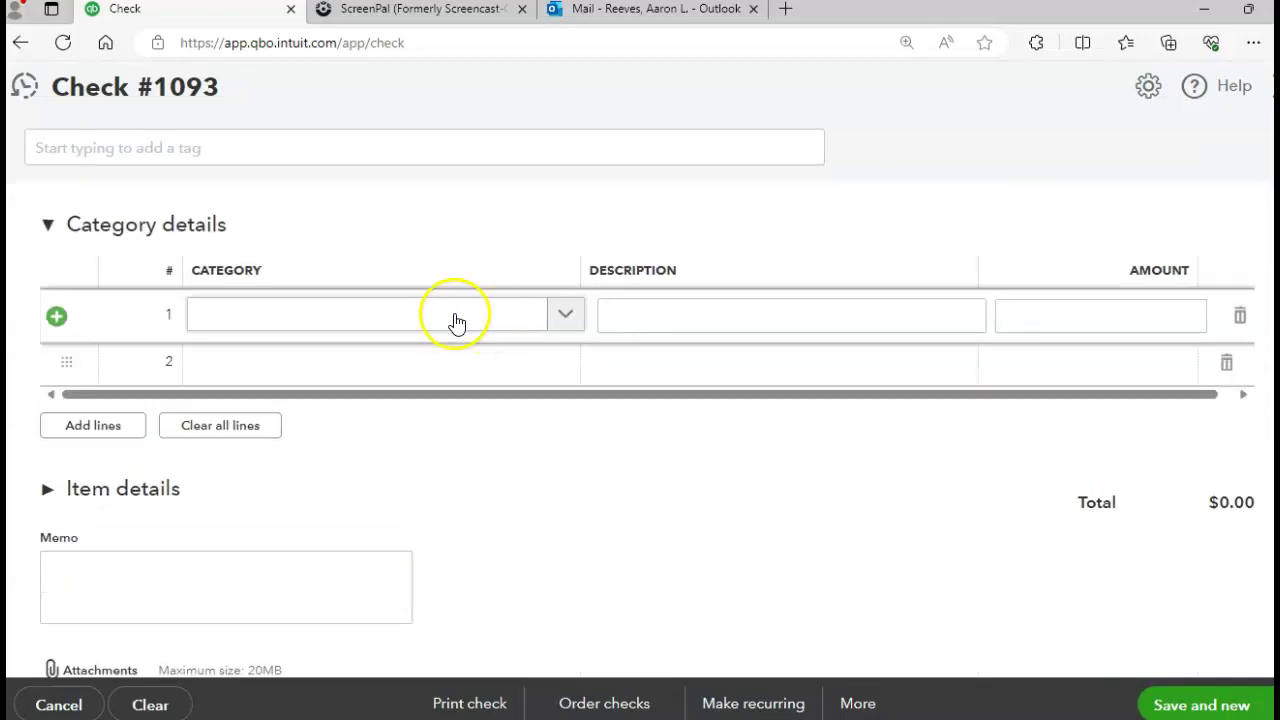
pyautogui.write('loan')
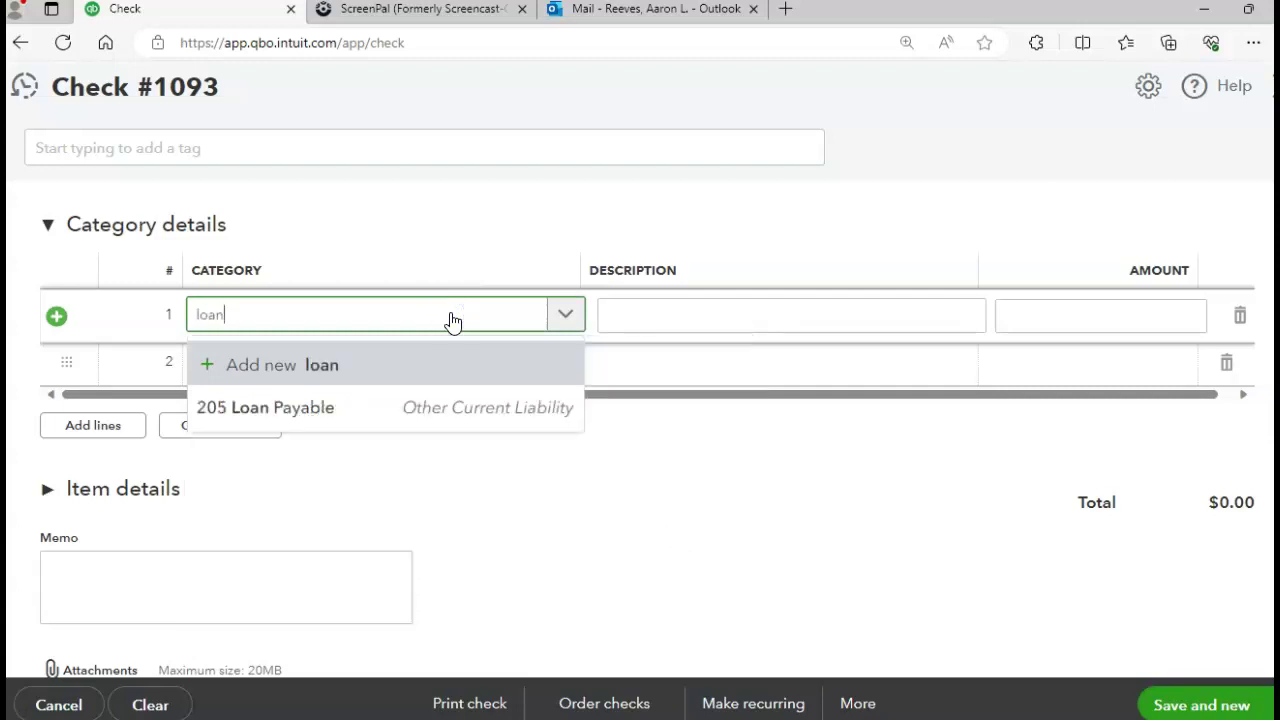
pyautogui.click(371, 407)
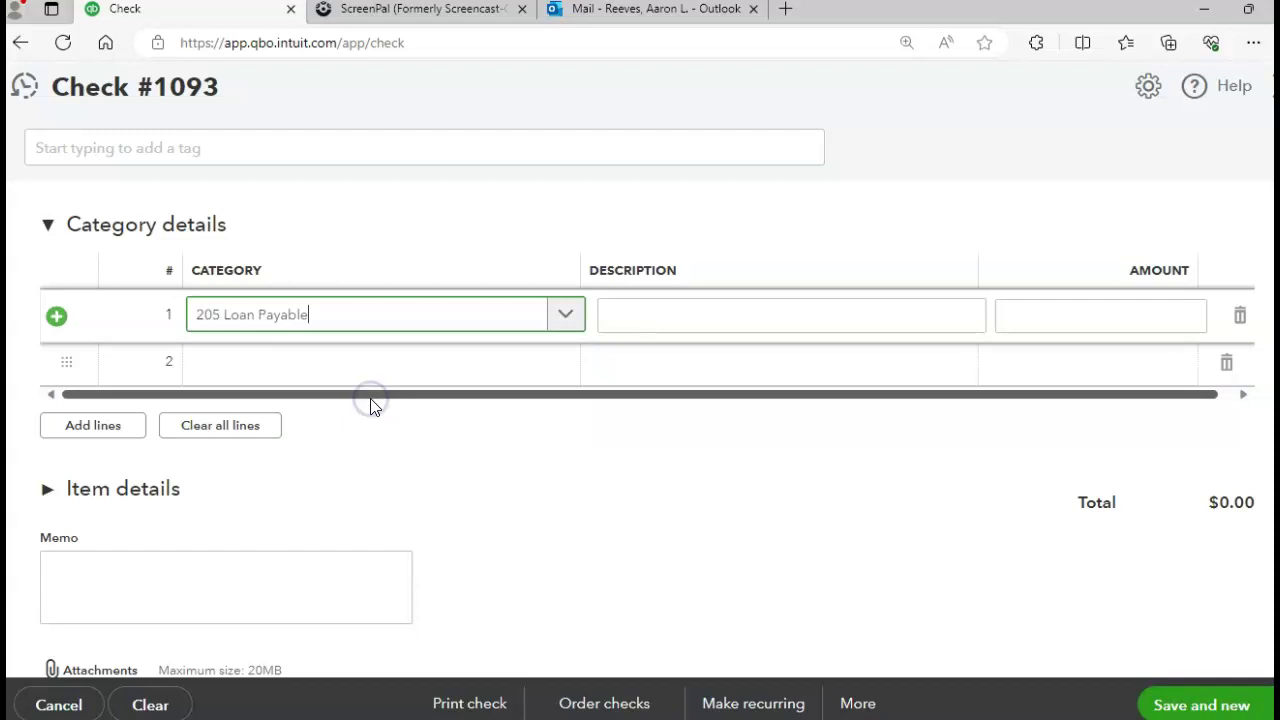
pyautogui.click(1050, 318)
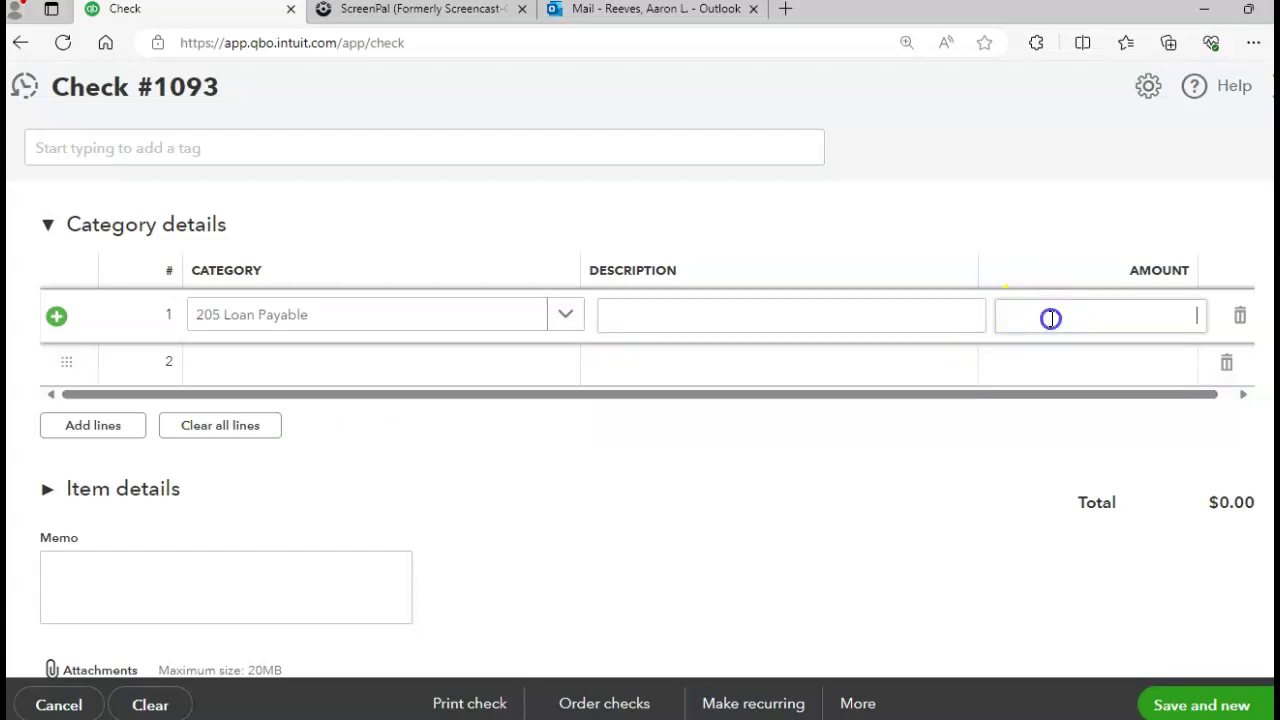
pyautogui.write('5000.00')
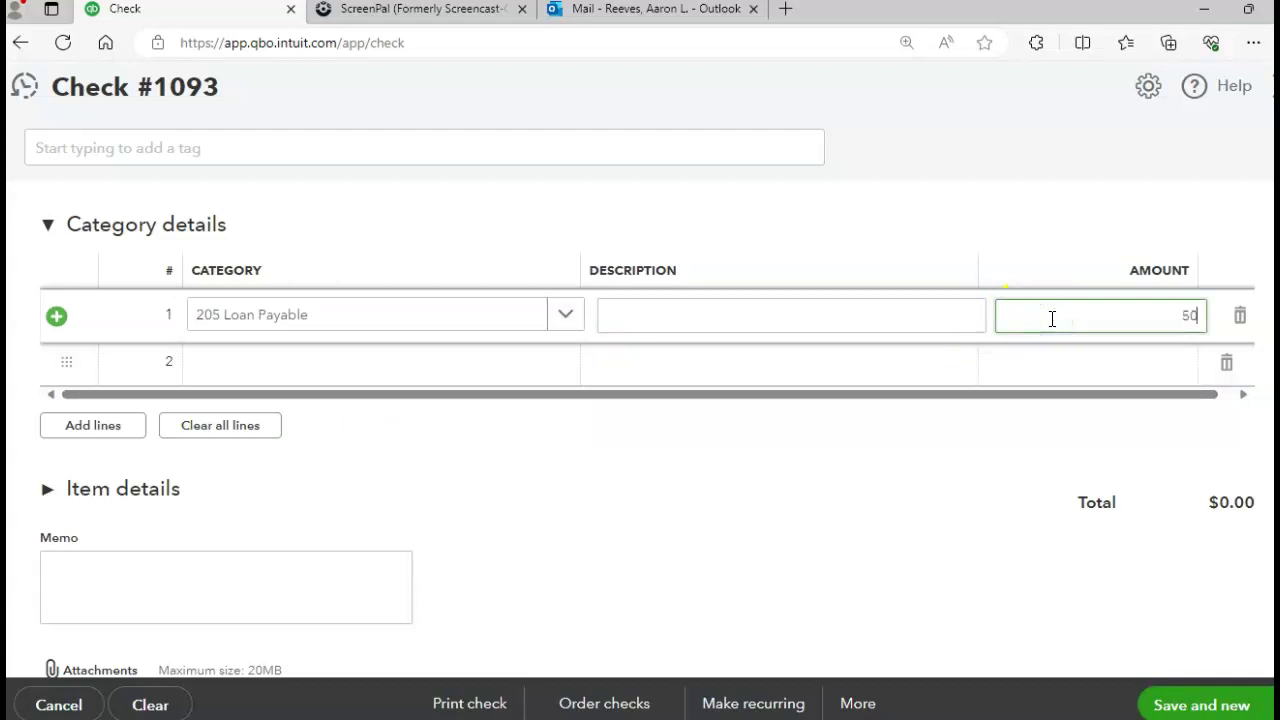
# Look up "inter" as the second line's category and start adding it as a new account
pyautogui.click(508, 348)
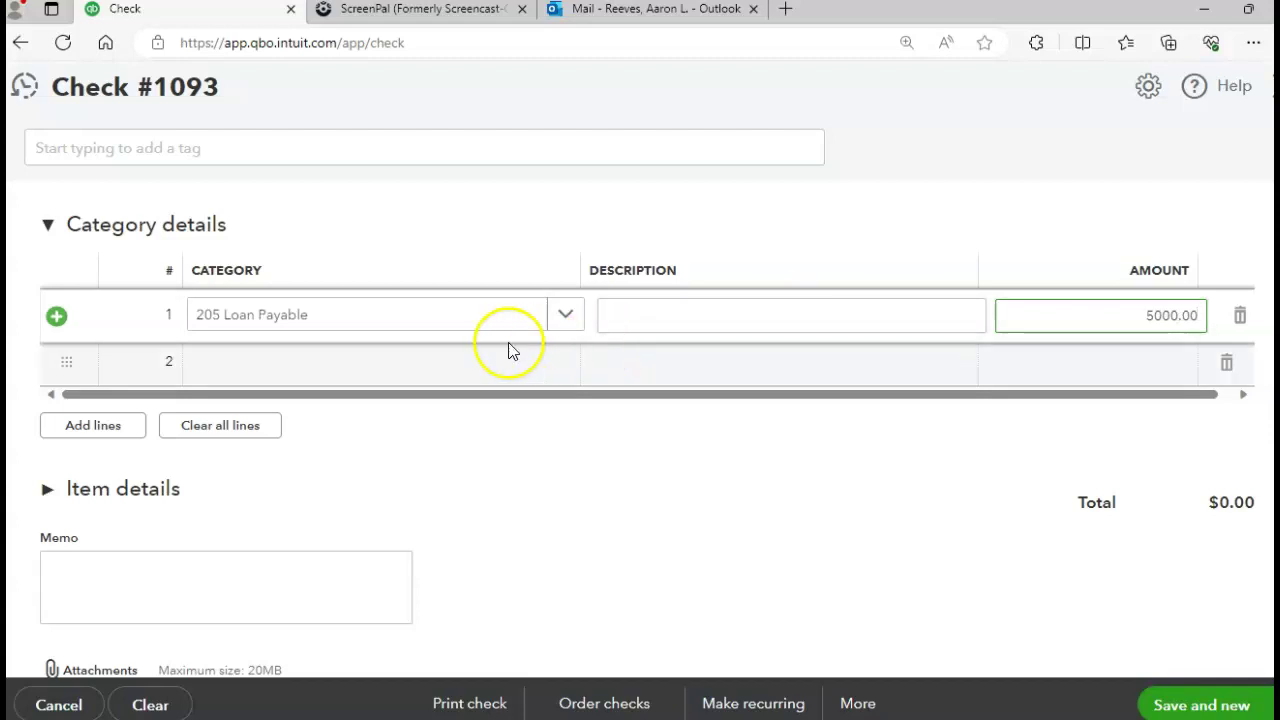
pyautogui.click(443, 370)
pyautogui.click(457, 363)
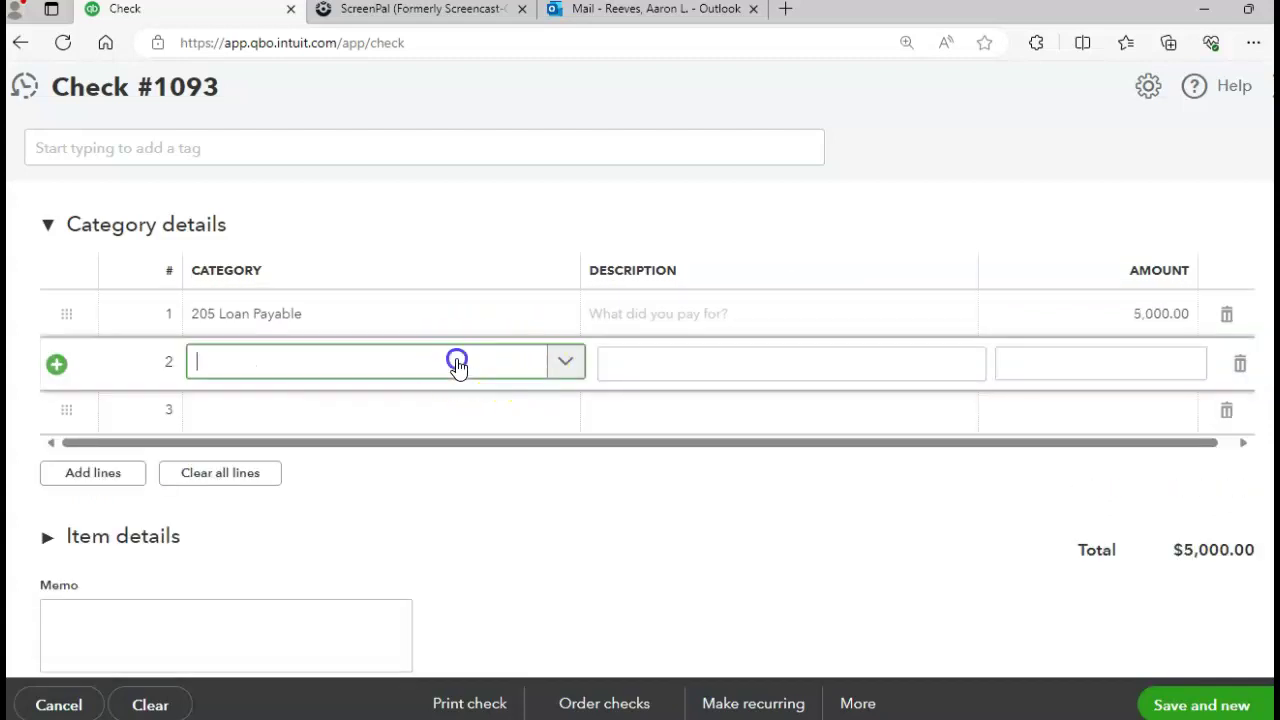
pyautogui.write('int')
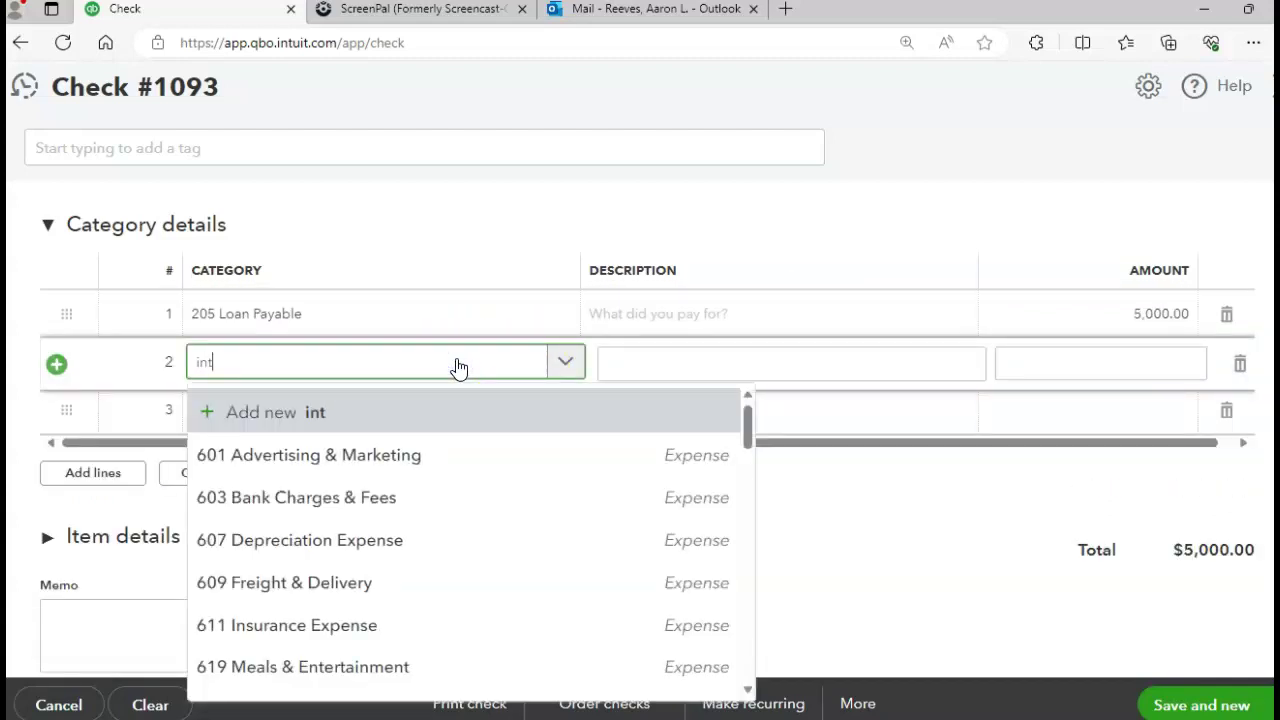
pyautogui.write('er')
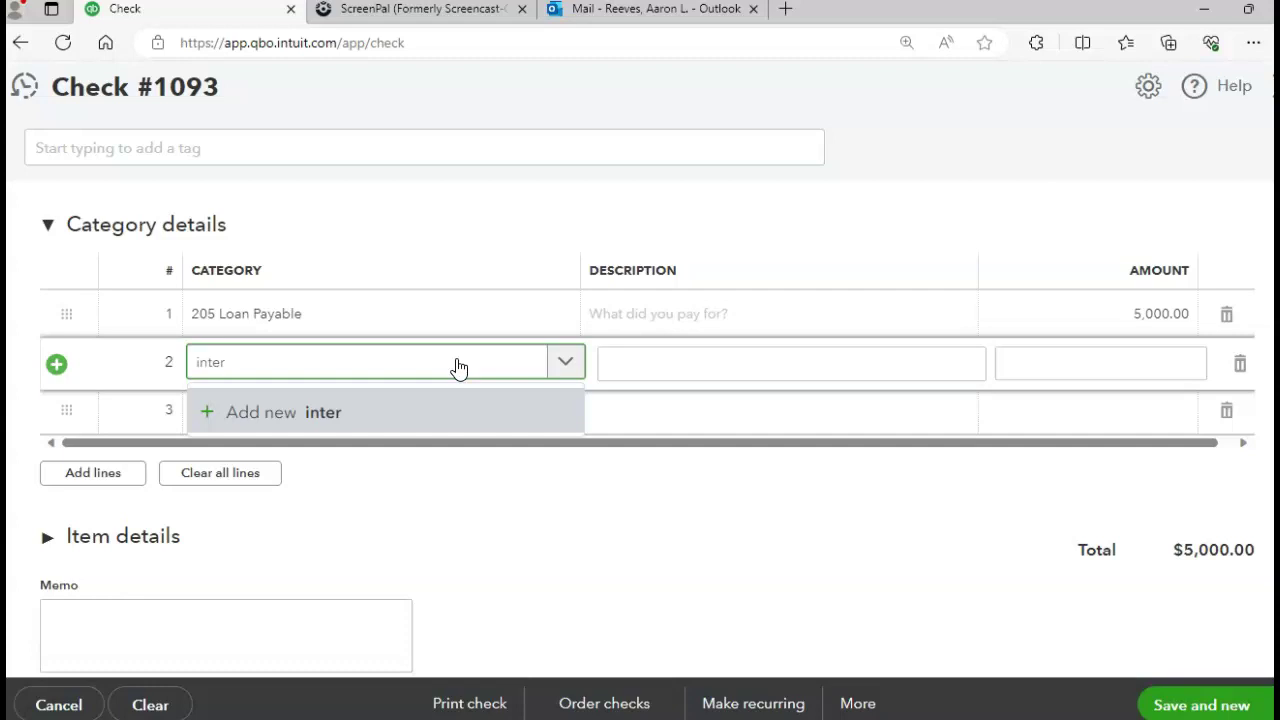
pyautogui.click(264, 415)
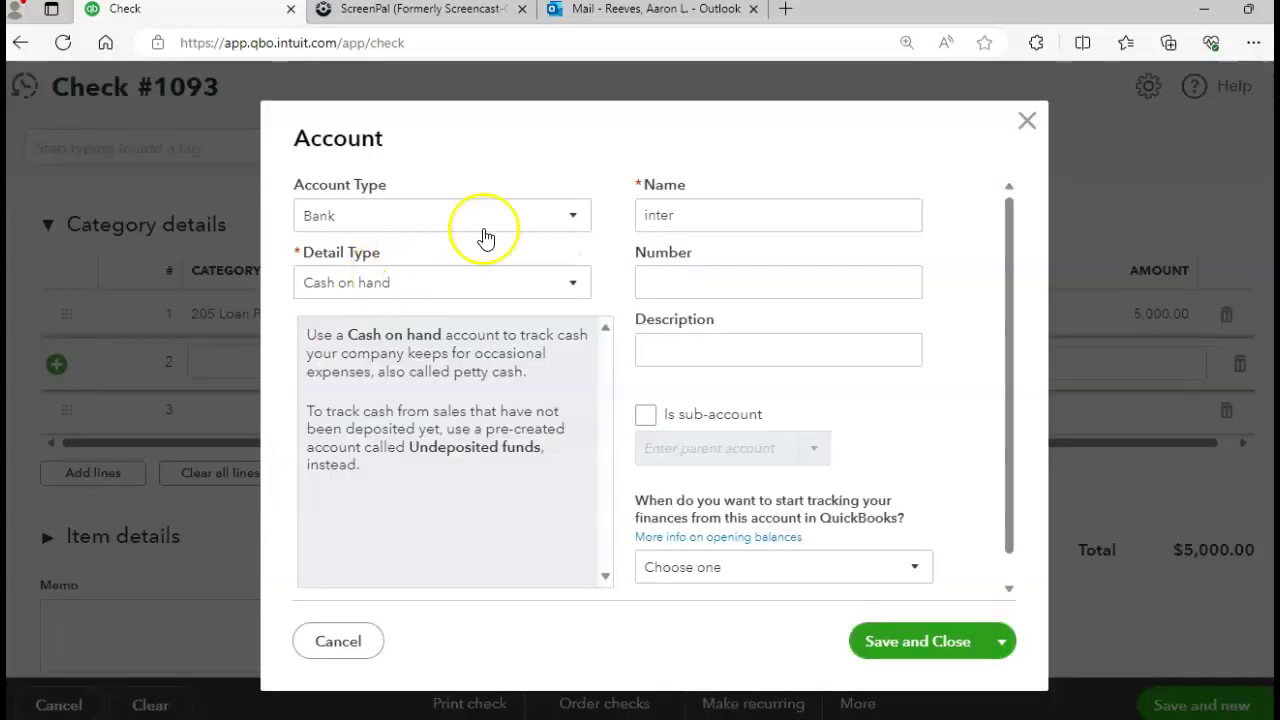
# Set the new account's type to Expenses and its detail type to Interest Paid
pyautogui.click(575, 222)
pyautogui.click(573, 219)
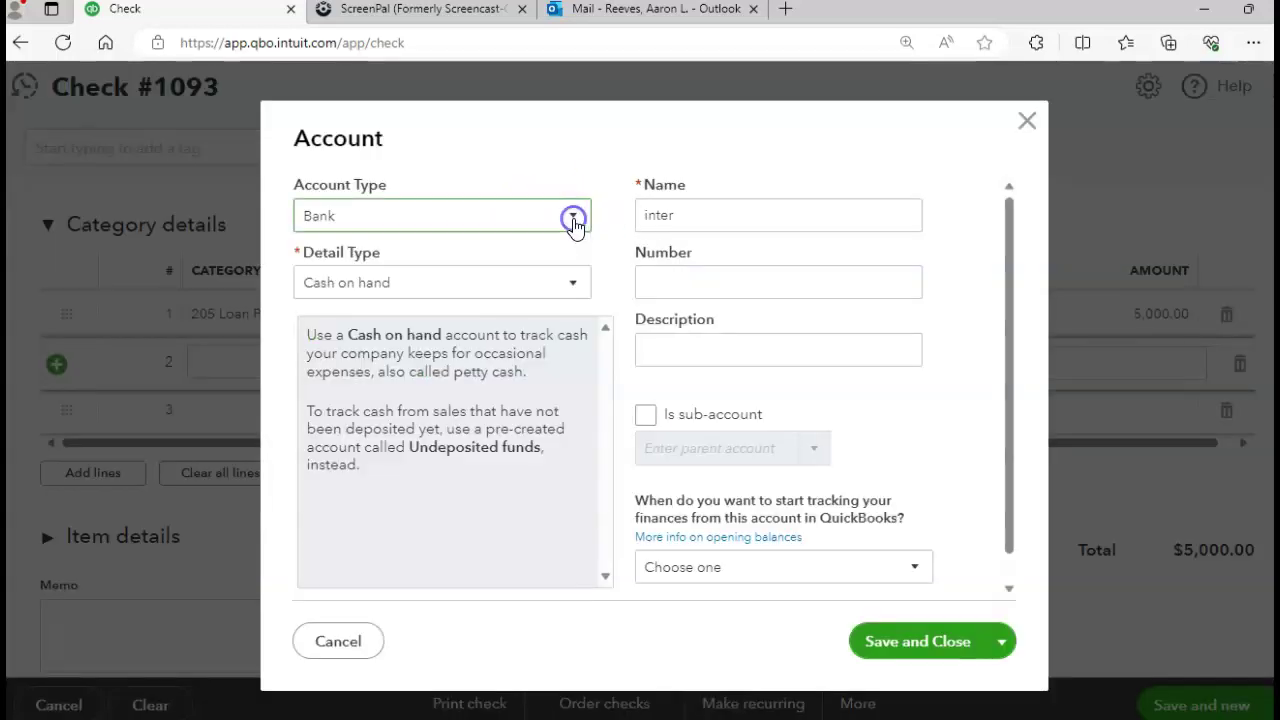
pyautogui.click(574, 215)
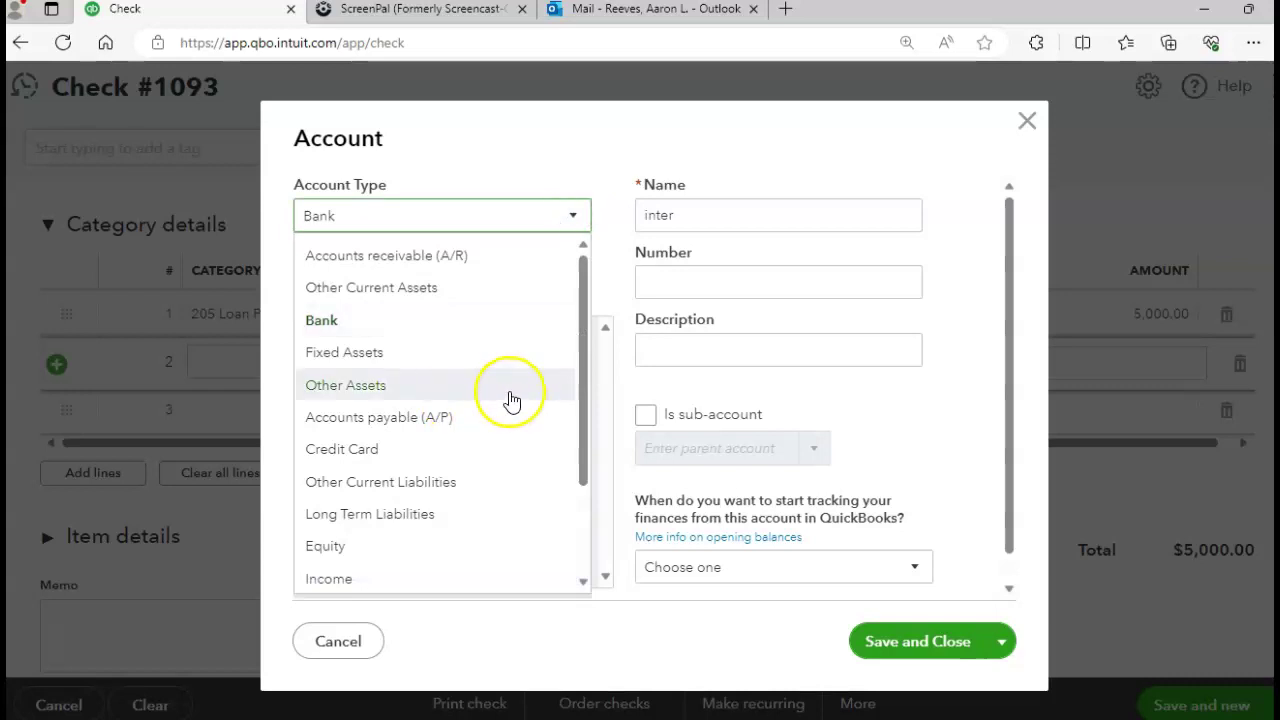
pyautogui.moveTo(583, 434); pyautogui.dragTo(571, 517)
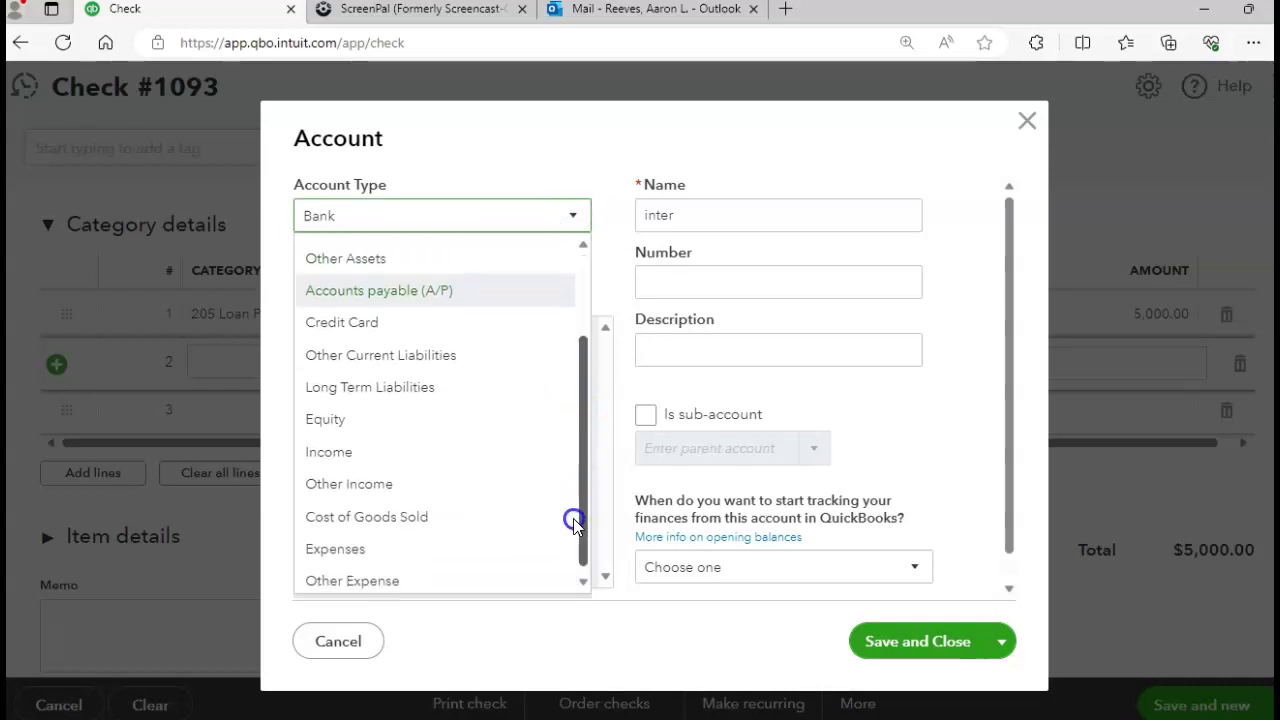
pyautogui.click(377, 549)
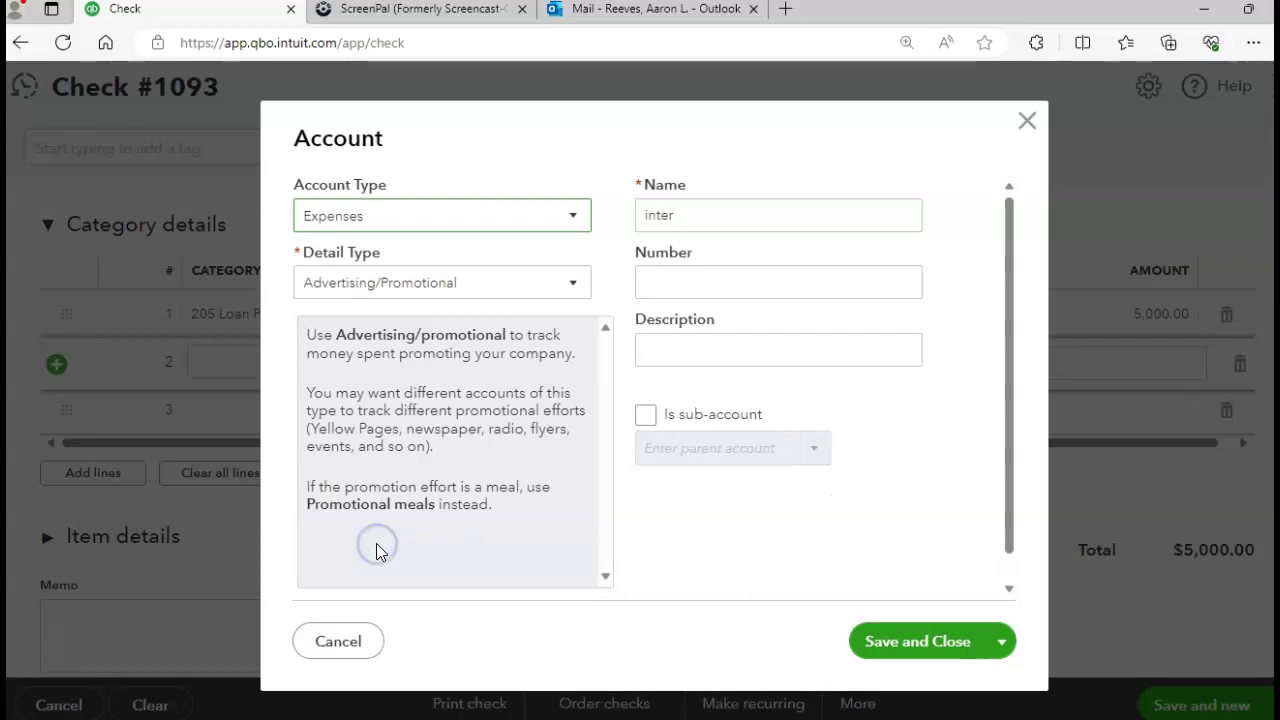
pyautogui.click(565, 289)
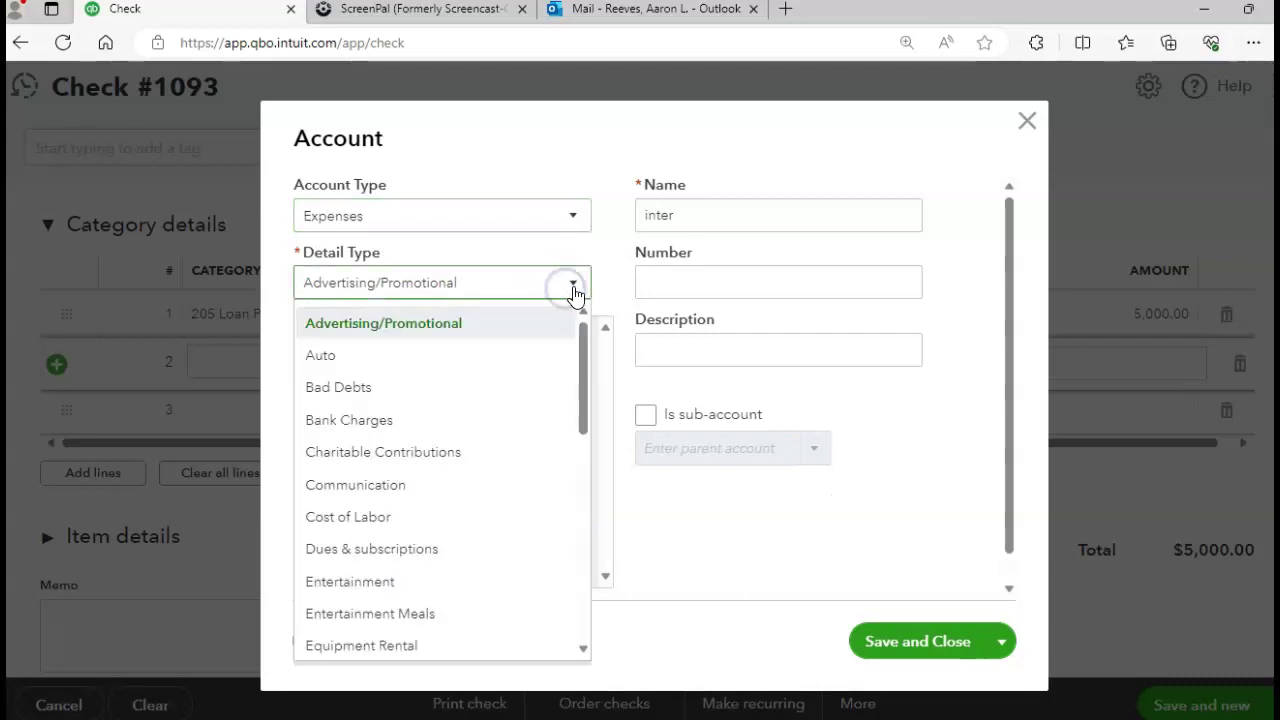
pyautogui.moveTo(585, 350); pyautogui.dragTo(569, 420)
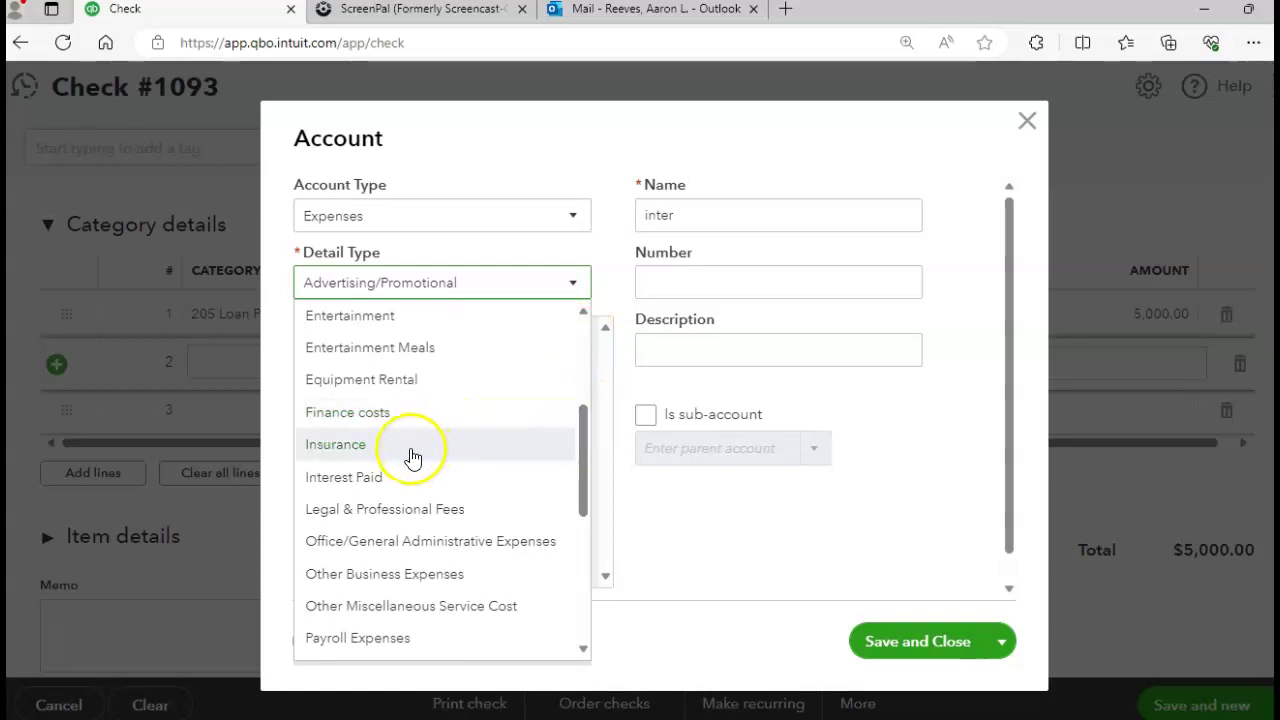
pyautogui.click(383, 479)
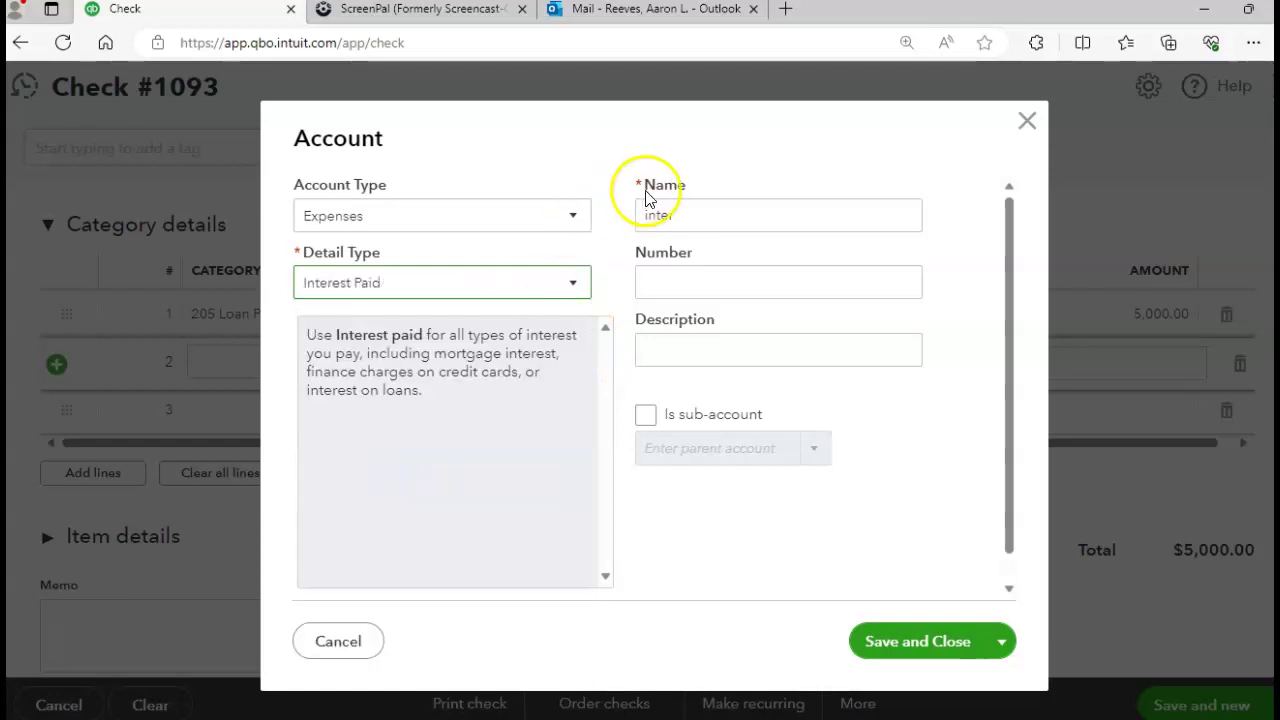
# Name the new account Interest Expense and save it as the check's second category line
pyautogui.doubleClick(694, 206)
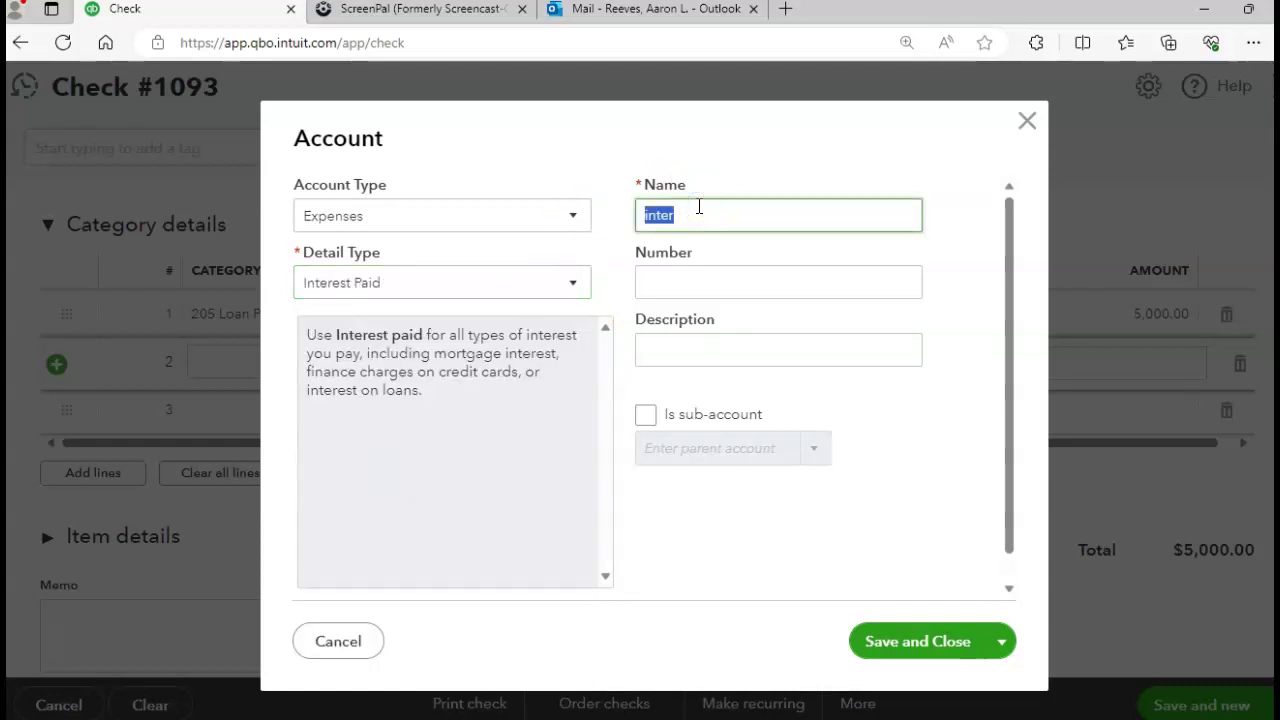
pyautogui.write('Inters')
pyautogui.press('BackSpace')
pyautogui.write('est Exp')
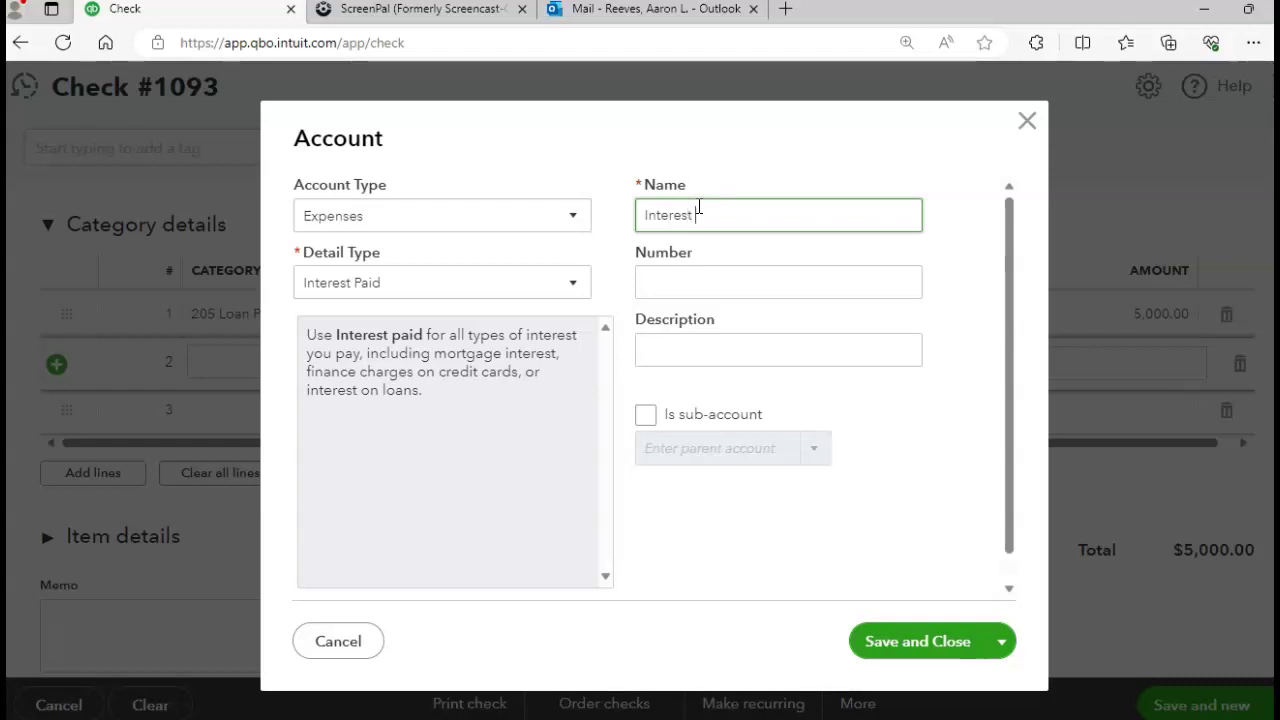
pyautogui.write('ense')
pyautogui.click(908, 643)
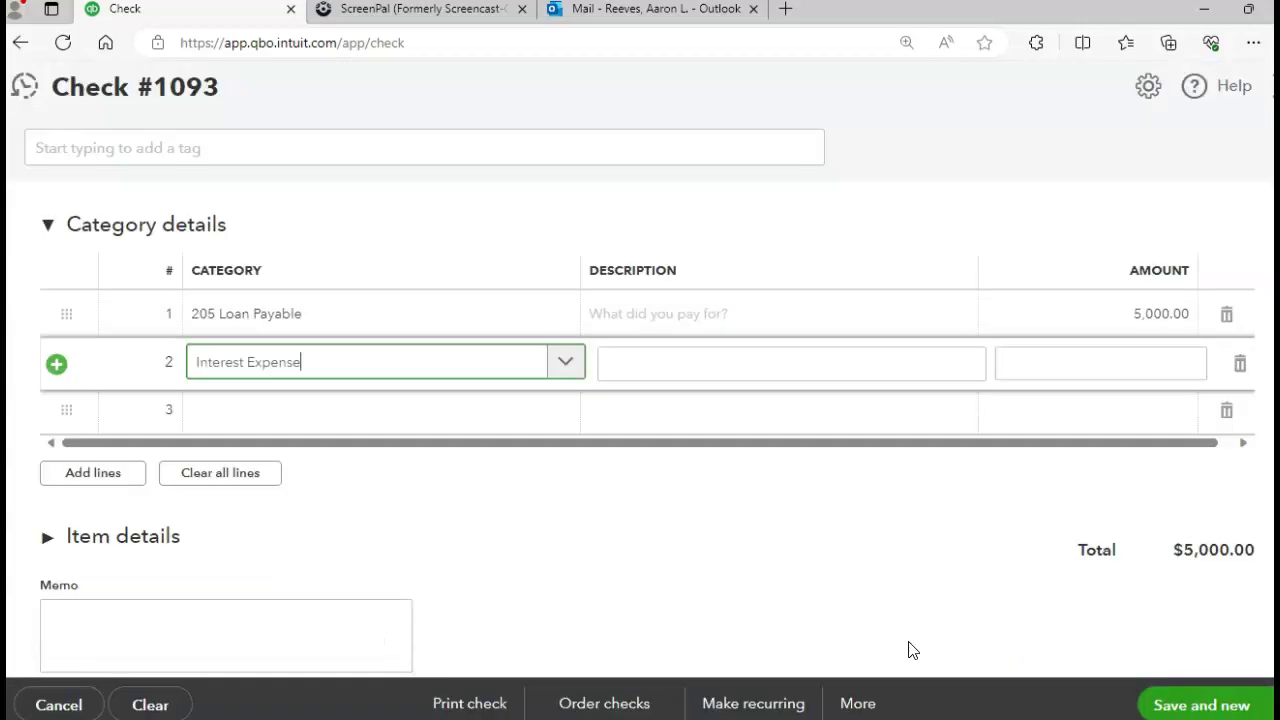
# Enter an amount of 150.00 on the Interest Expense line, then save and close the check
pyautogui.click(1115, 367)
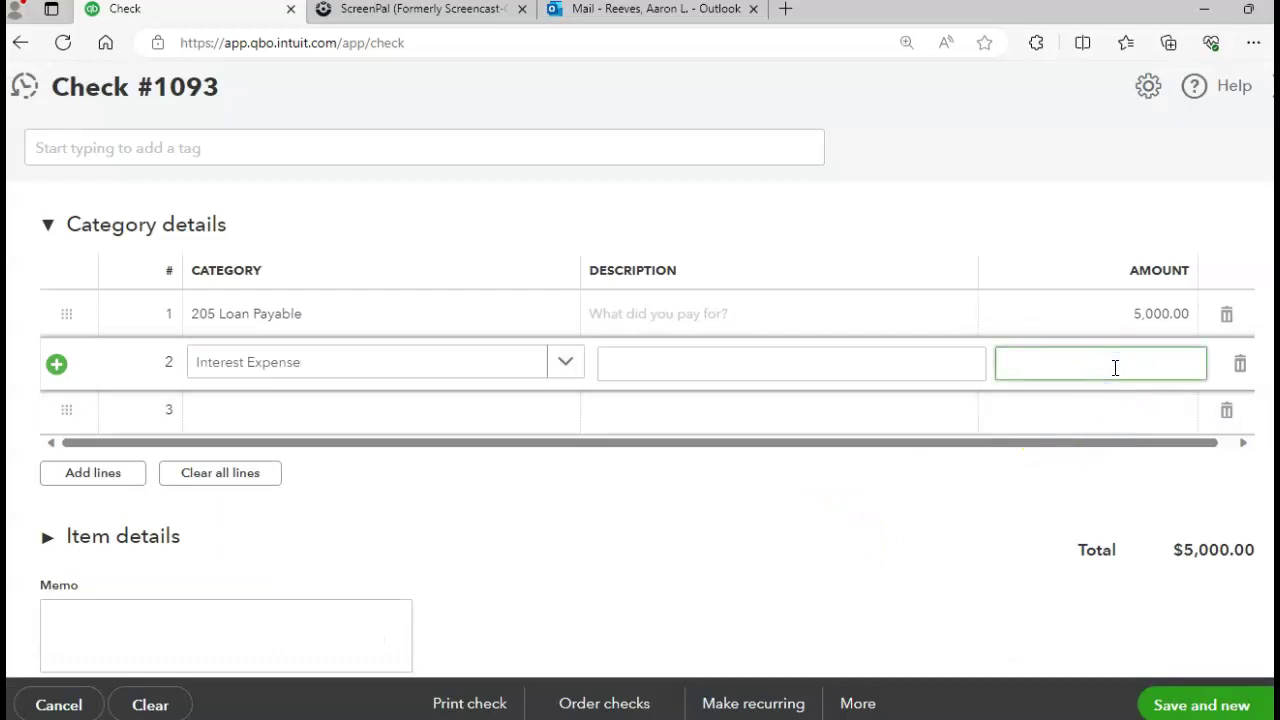
pyautogui.write('150.00')
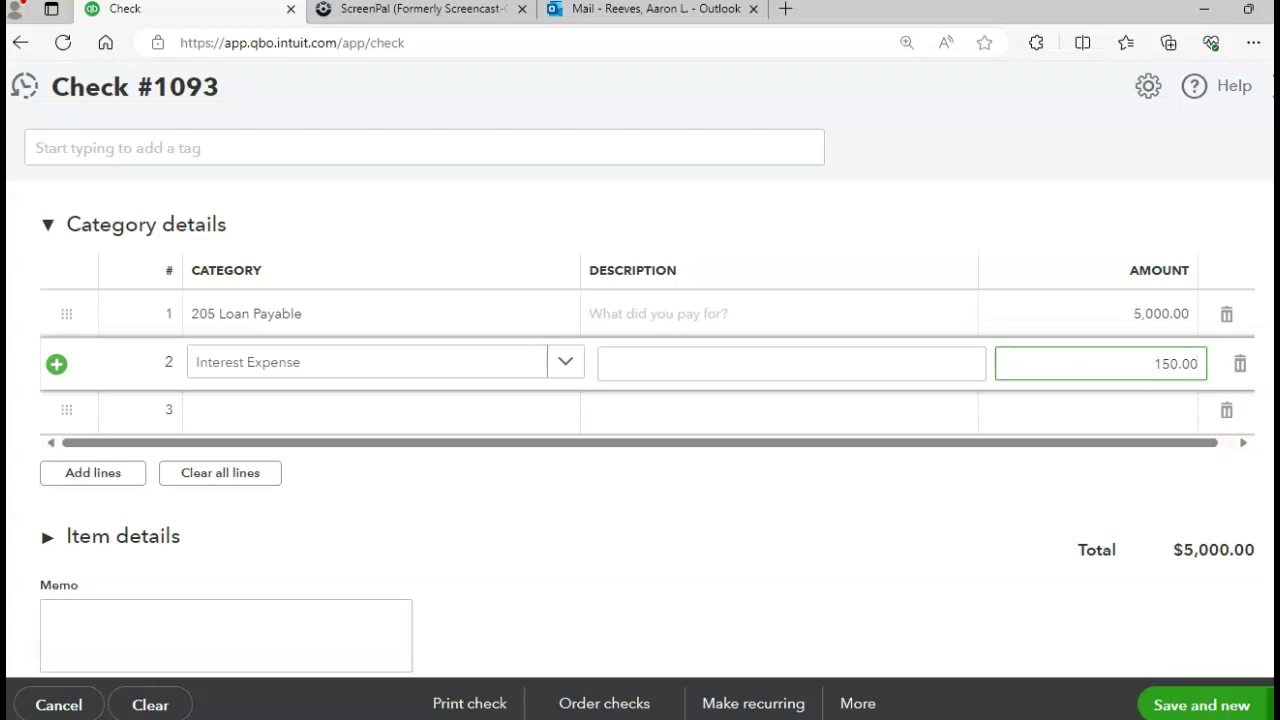
pyautogui.click(1270, 705)
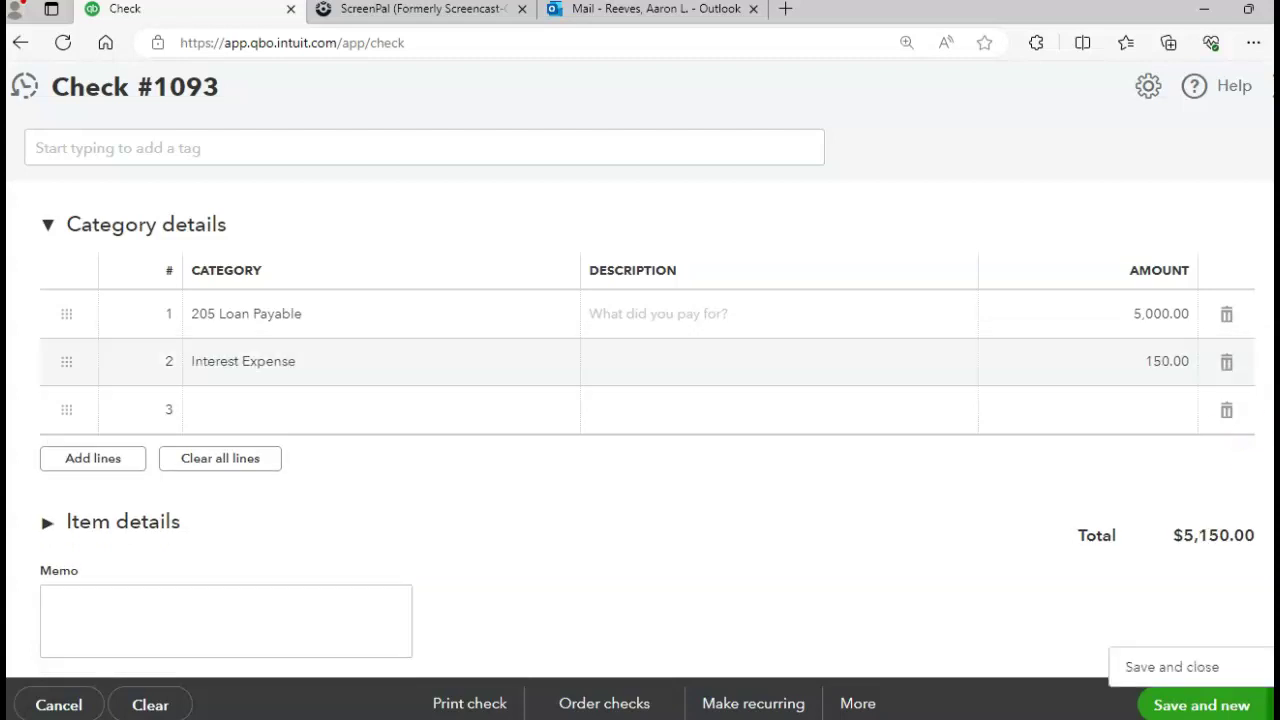
pyautogui.click(1175, 674)
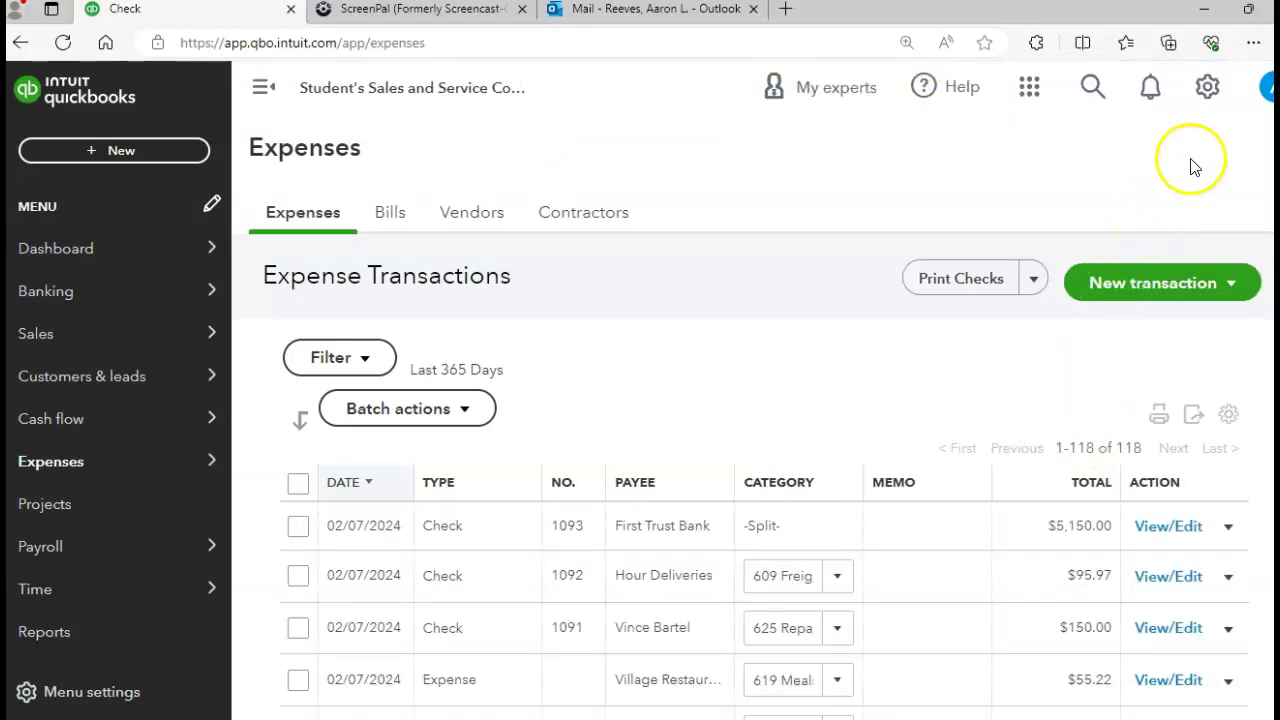
# Open the company's chart of accounts to review the account list
pyautogui.click(1203, 104)
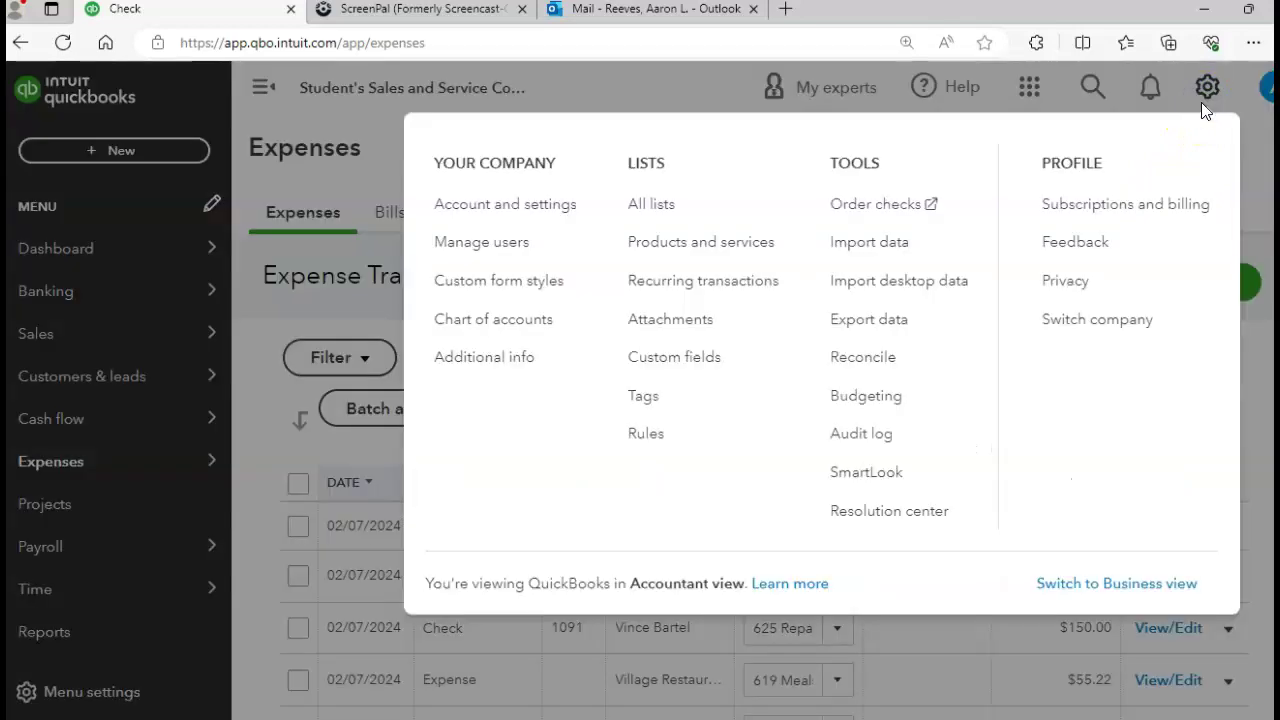
pyautogui.click(514, 322)
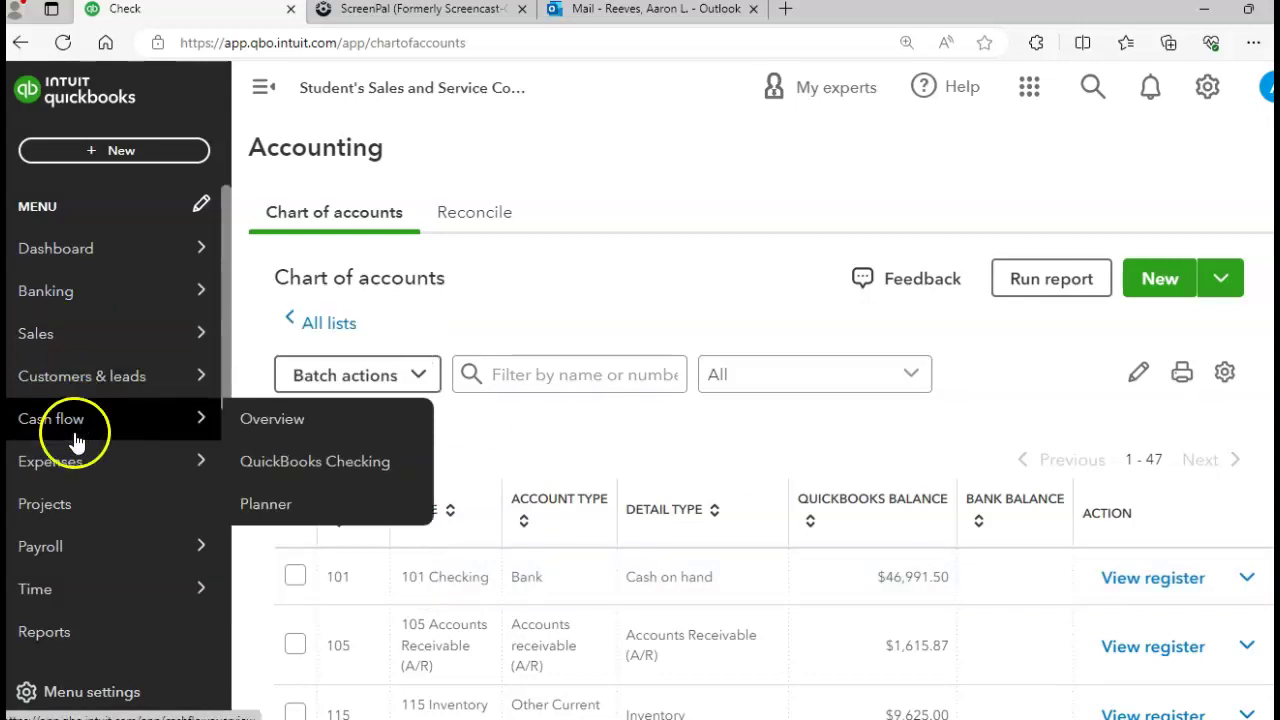
# Go to the unpaid bills list under Expenses and start creating a new bill
pyautogui.moveTo(82, 463)
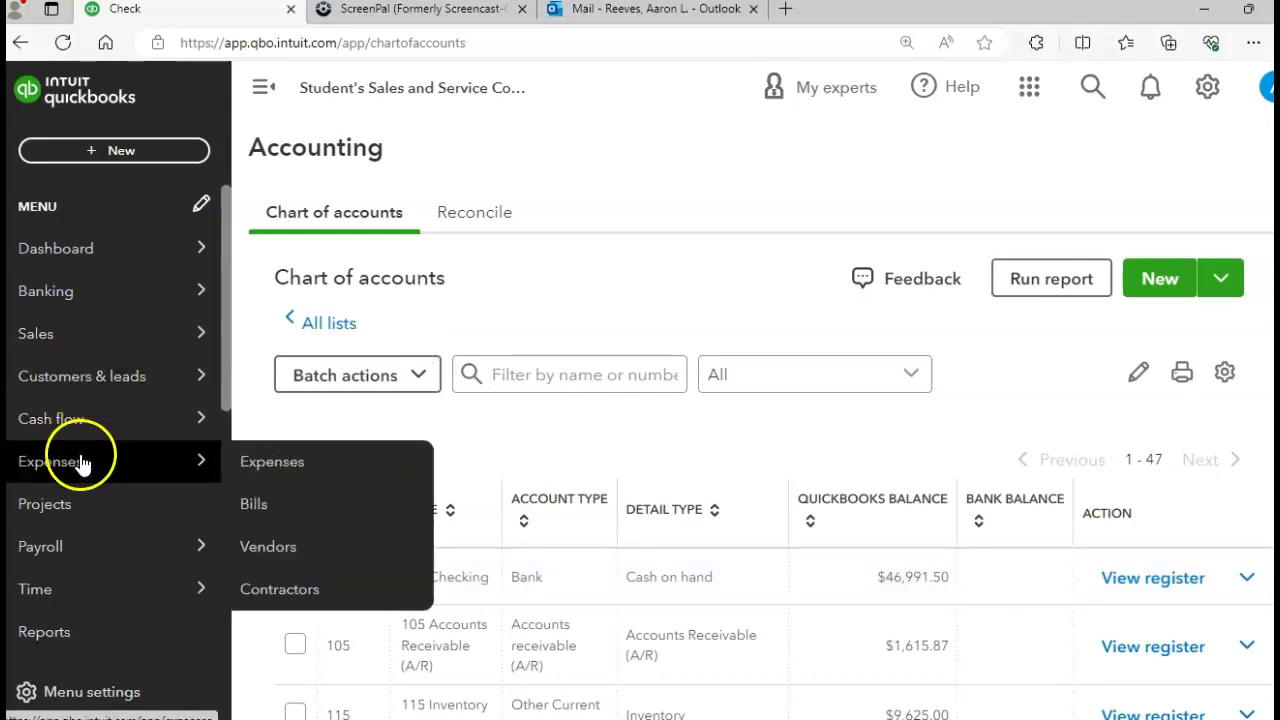
pyautogui.click(262, 507)
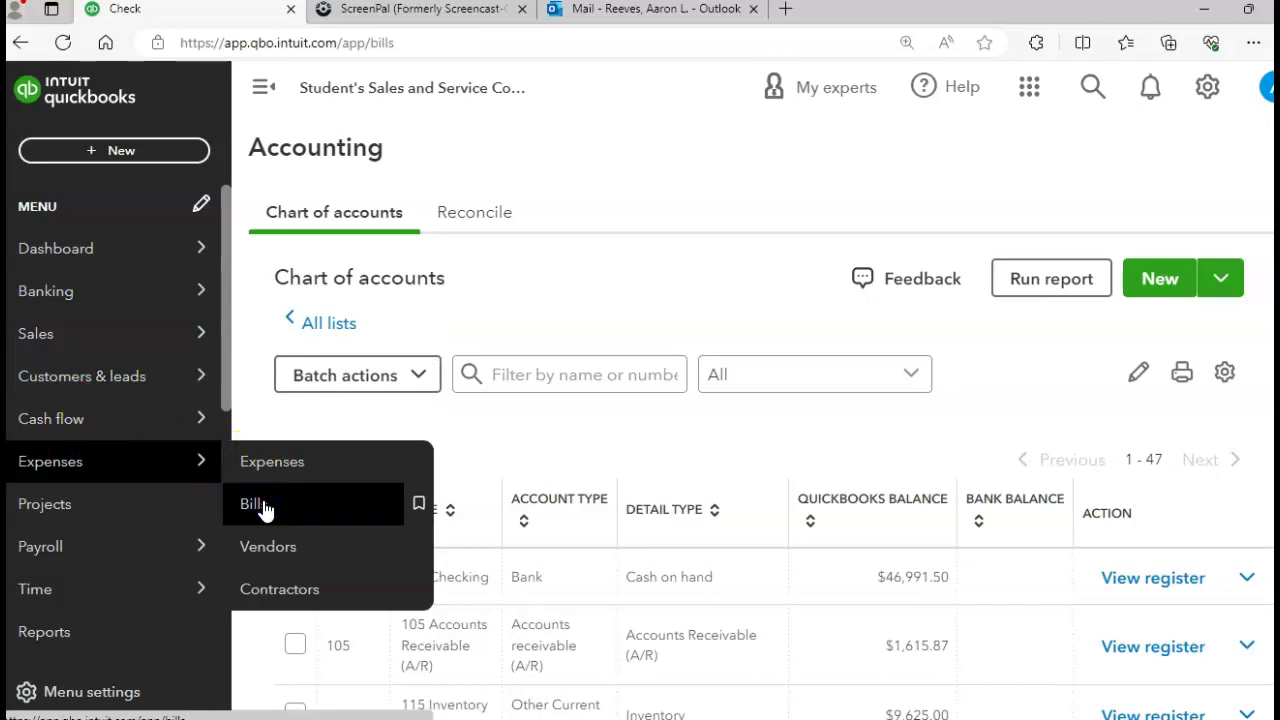
pyautogui.click(262, 506)
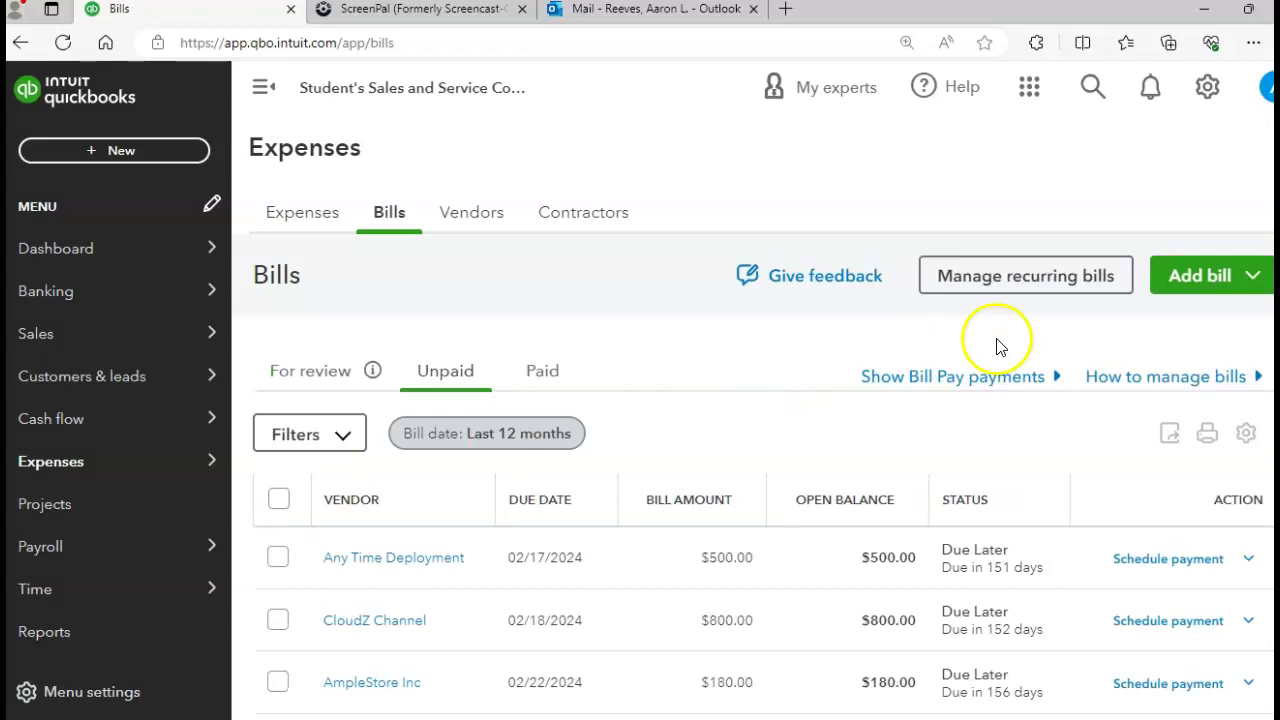
pyautogui.click(1173, 278)
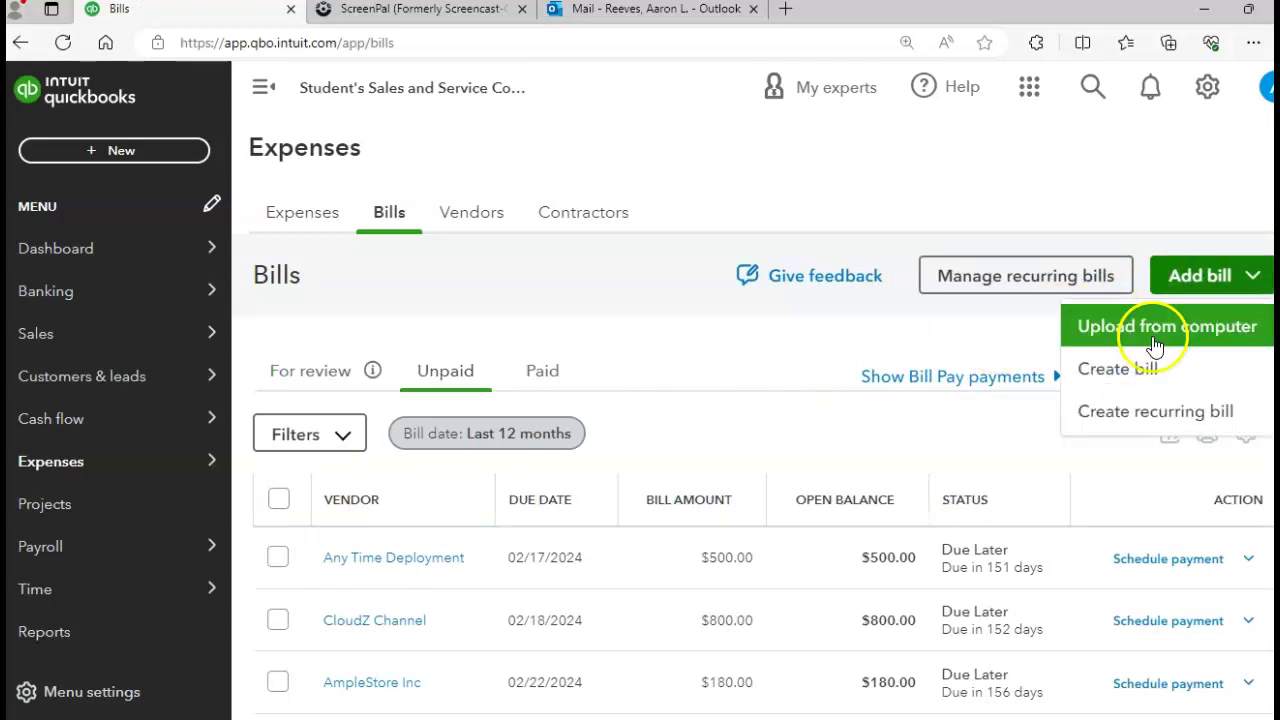
pyautogui.click(1140, 381)
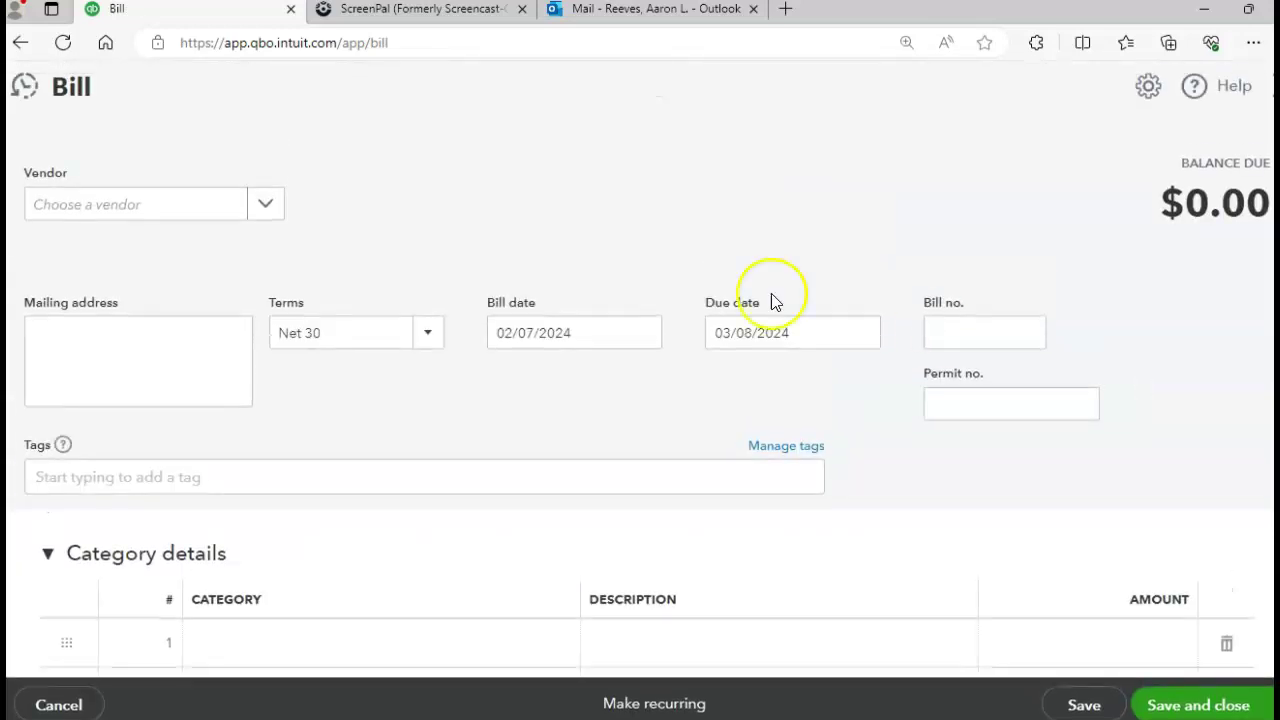
# Choose CloudZ Channel as the bill's vendor and enter CZ403 as the bill number
pyautogui.click(265, 205)
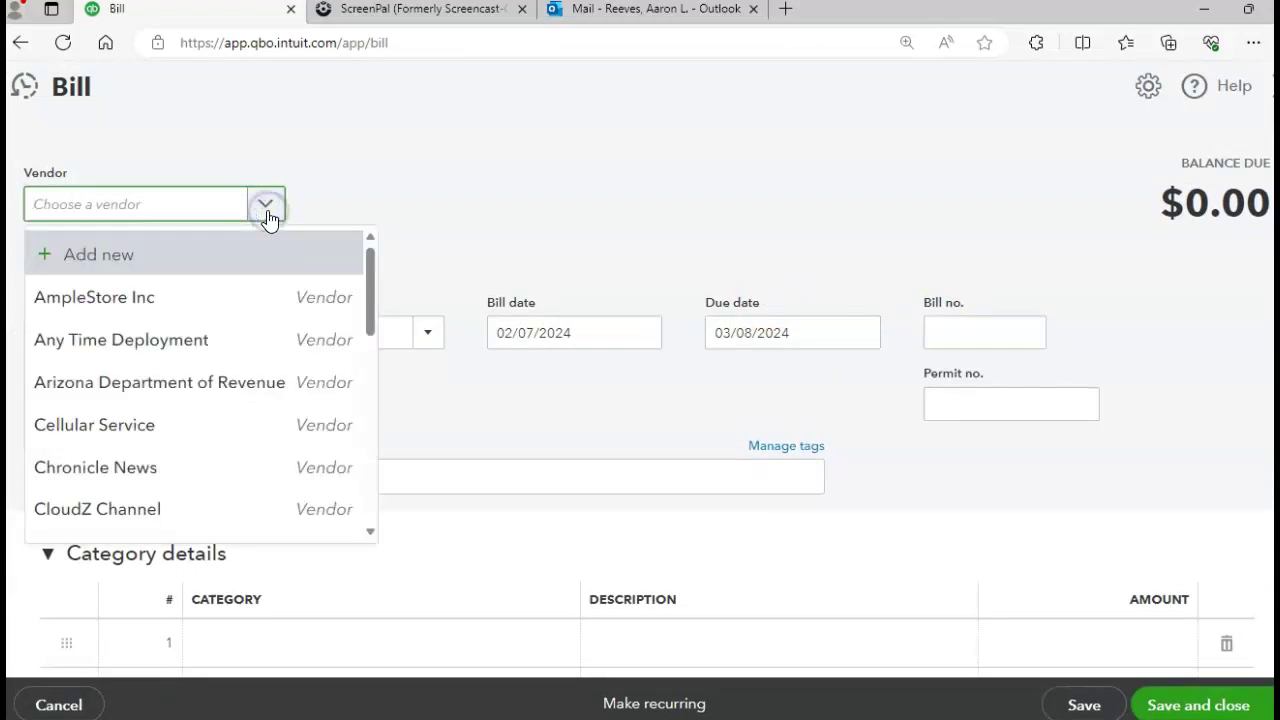
pyautogui.click(154, 509)
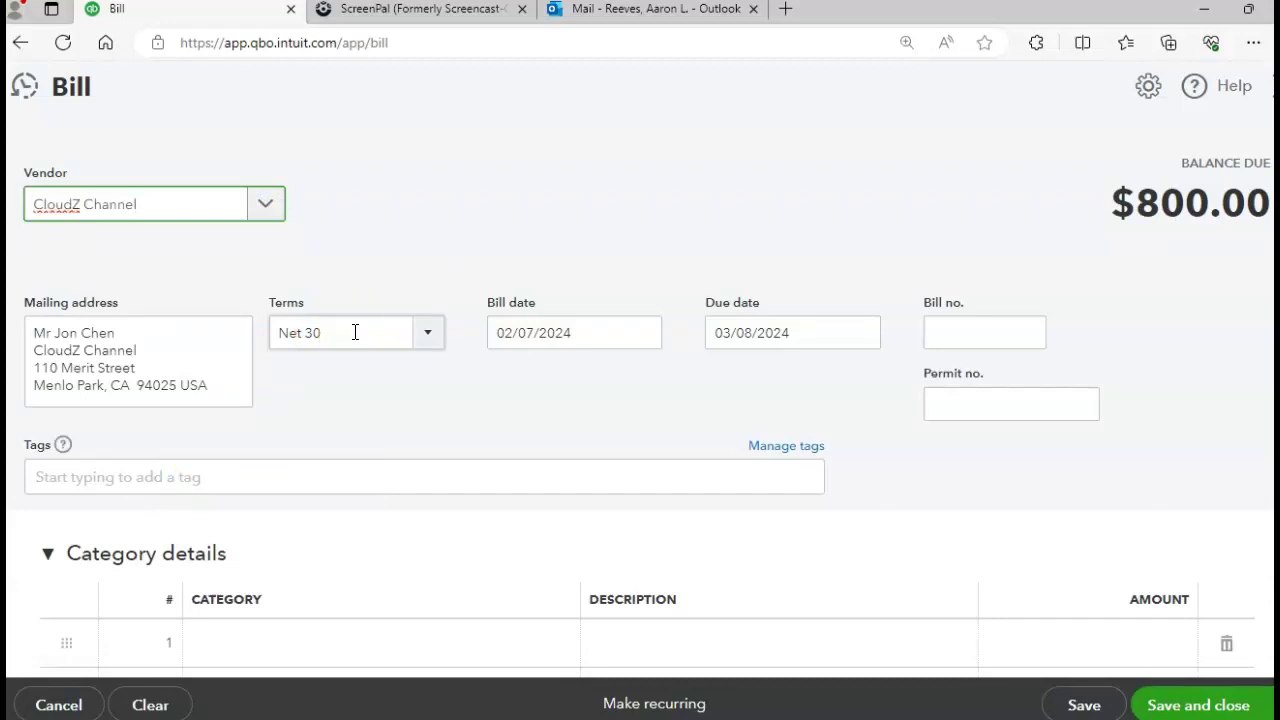
pyautogui.click(945, 329)
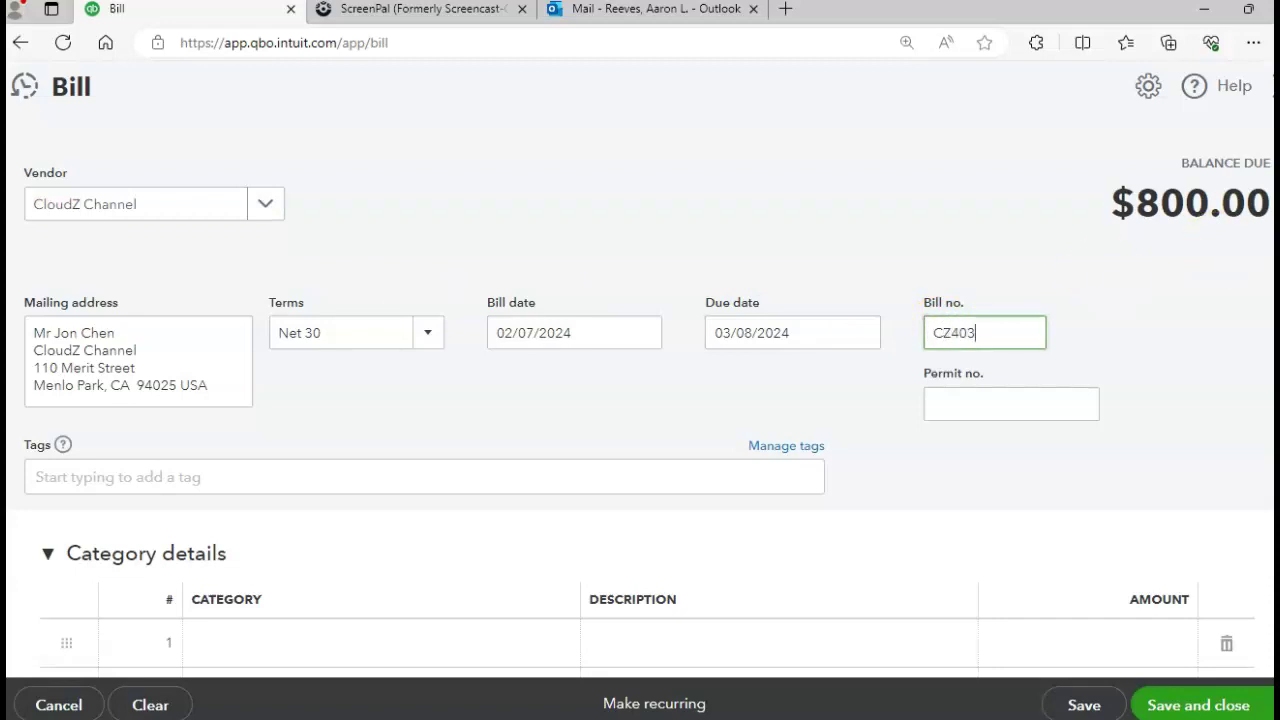
pyautogui.scroll(-3, 527, 305)
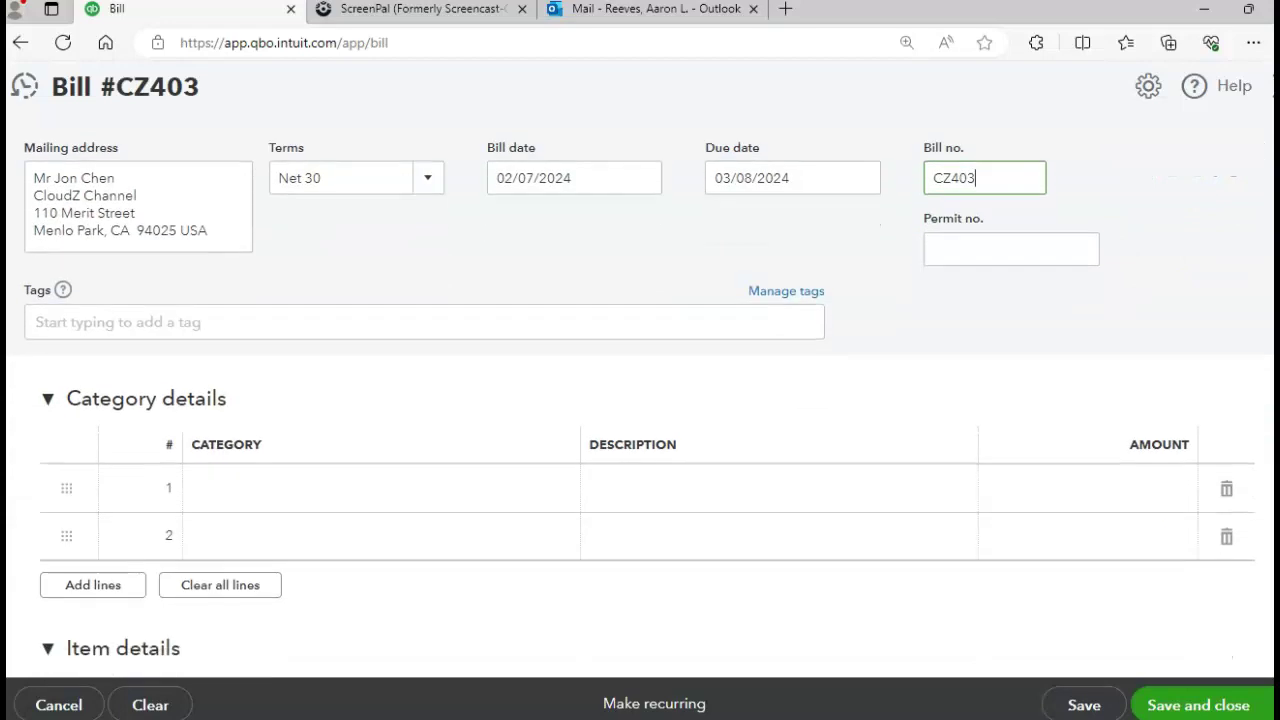
pyautogui.click(436, 354)
pyautogui.click(563, 359)
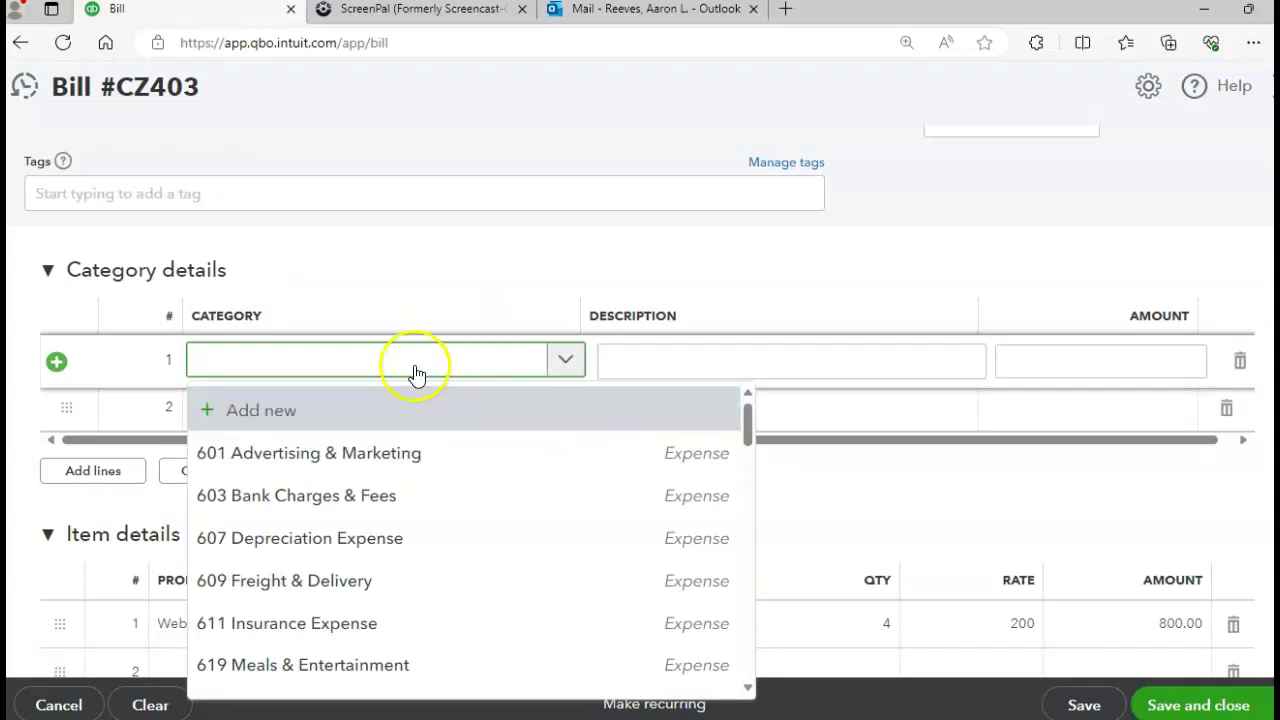
pyautogui.click(757, 292)
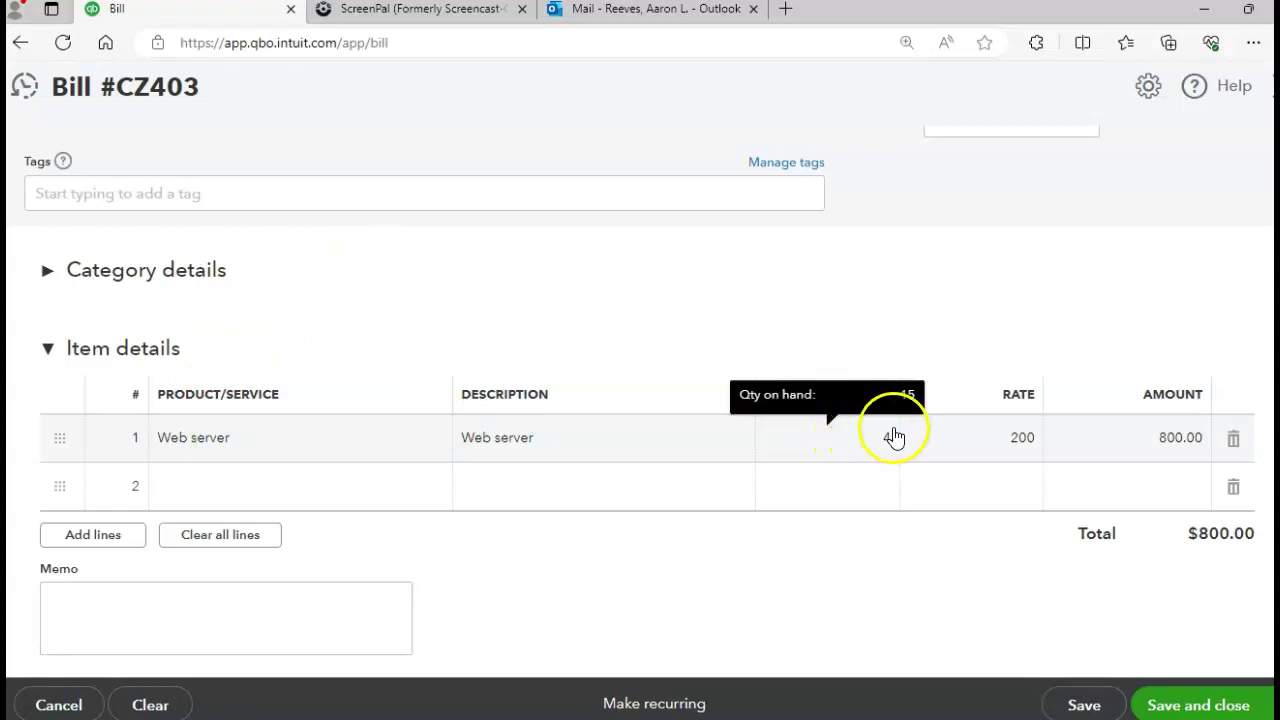
# Set the Web server item's quantity to 5, then save the bill and start a new one
pyautogui.click(895, 434)
pyautogui.write('5')
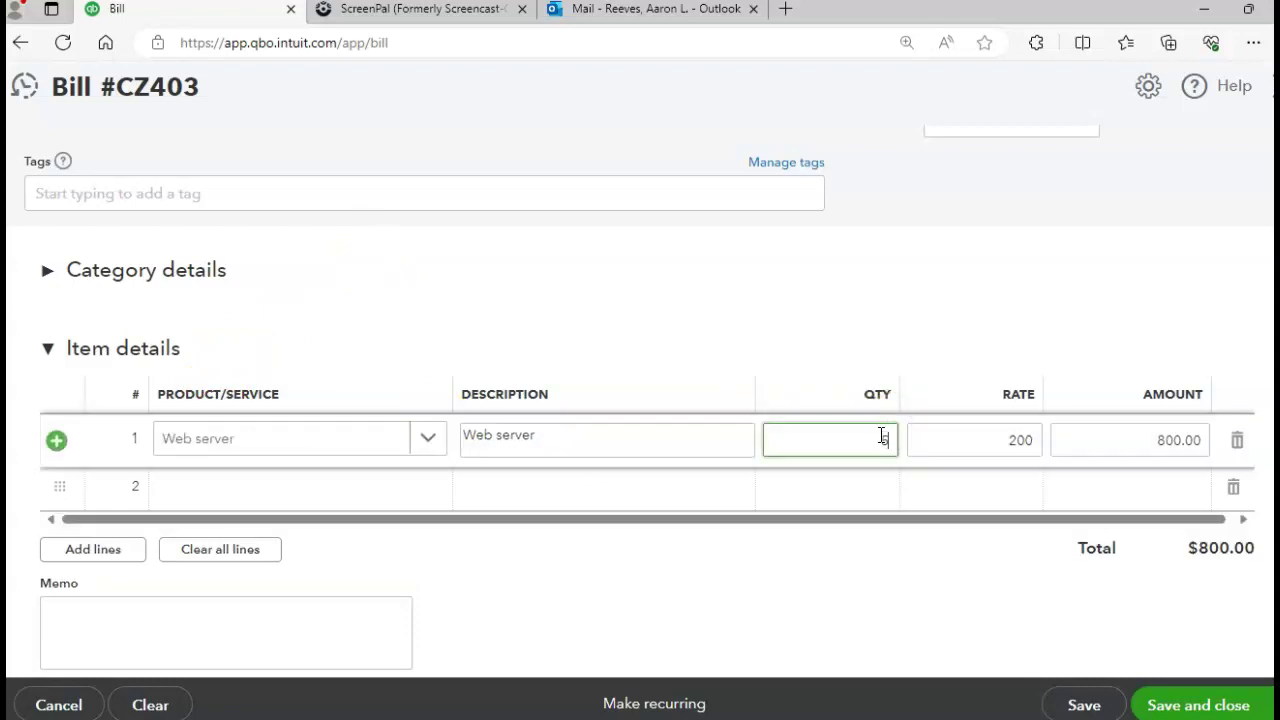
pyautogui.press('Tab')
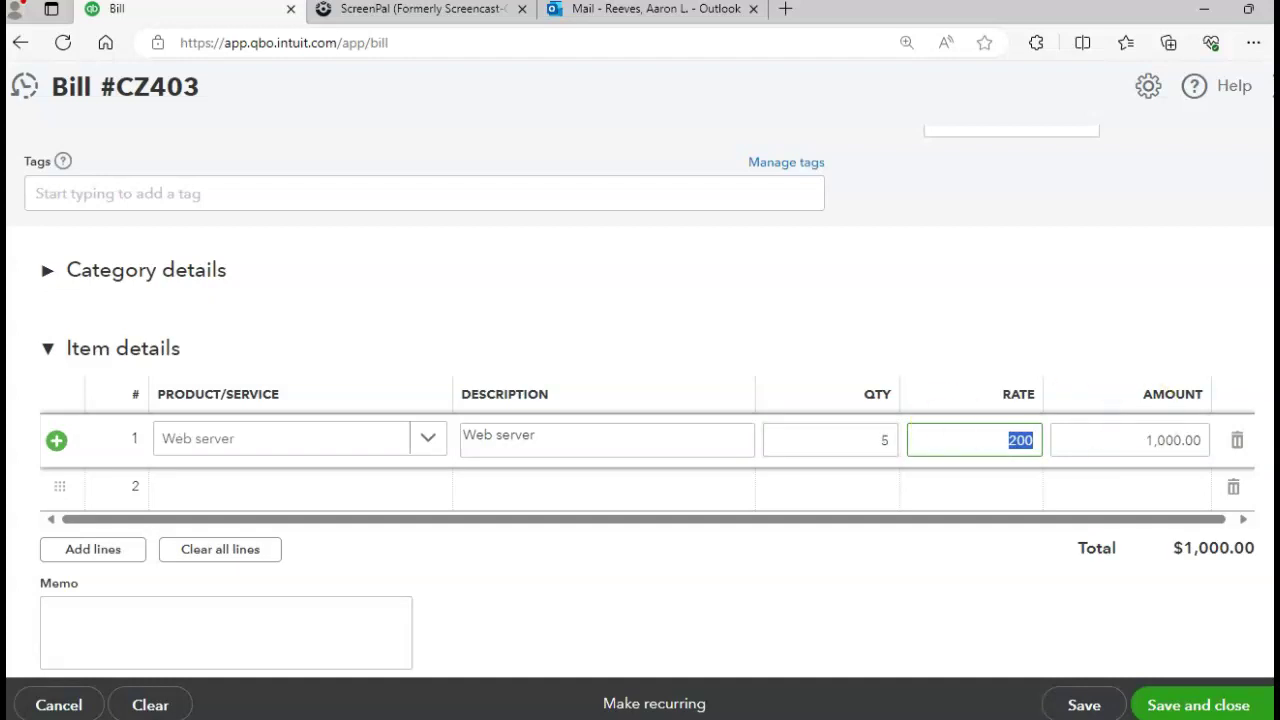
pyautogui.click(1272, 705)
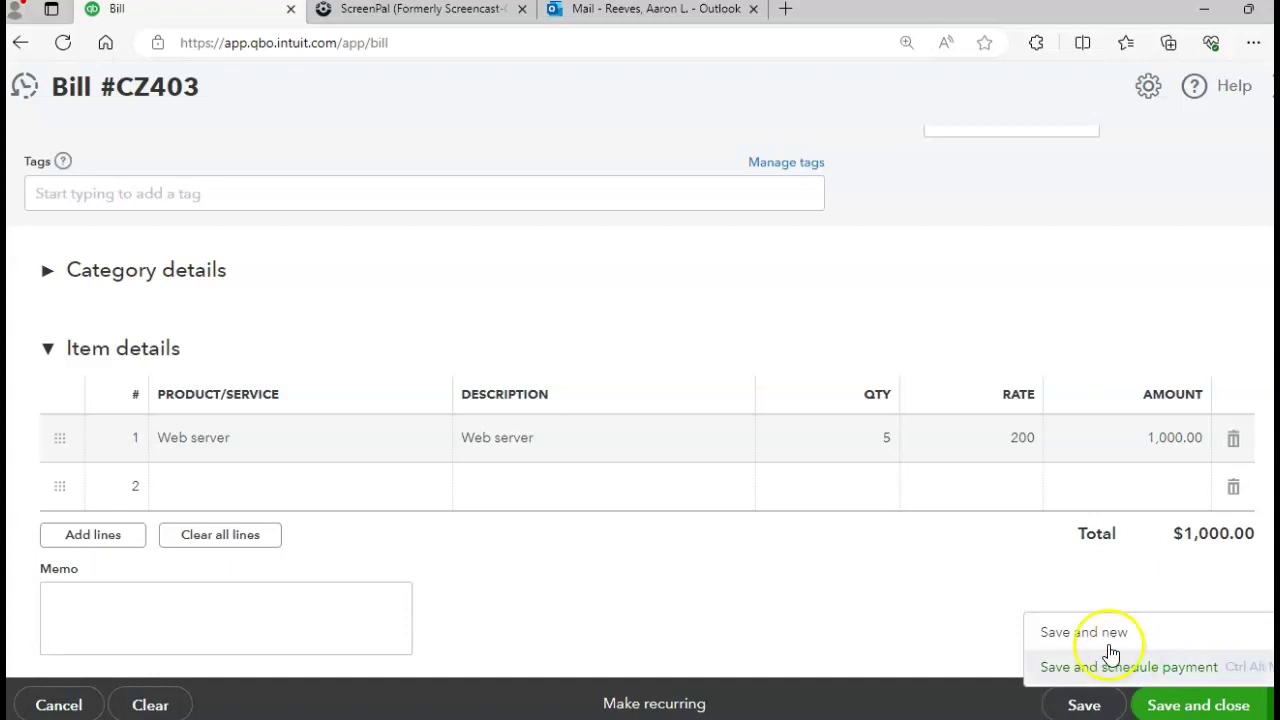
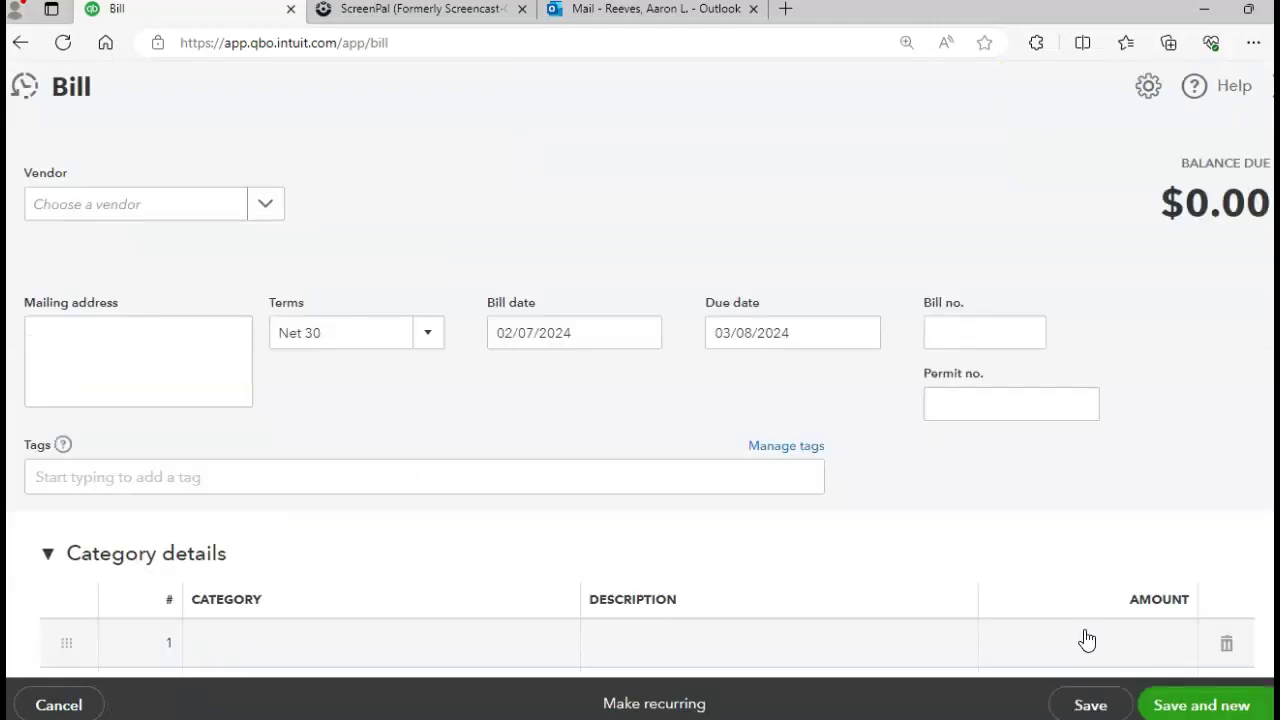
# Choose AmpleStore Inc as the new bill's vendor, set the bill date to 02/09/2024 and the bill number to AS401
pyautogui.click(272, 209)
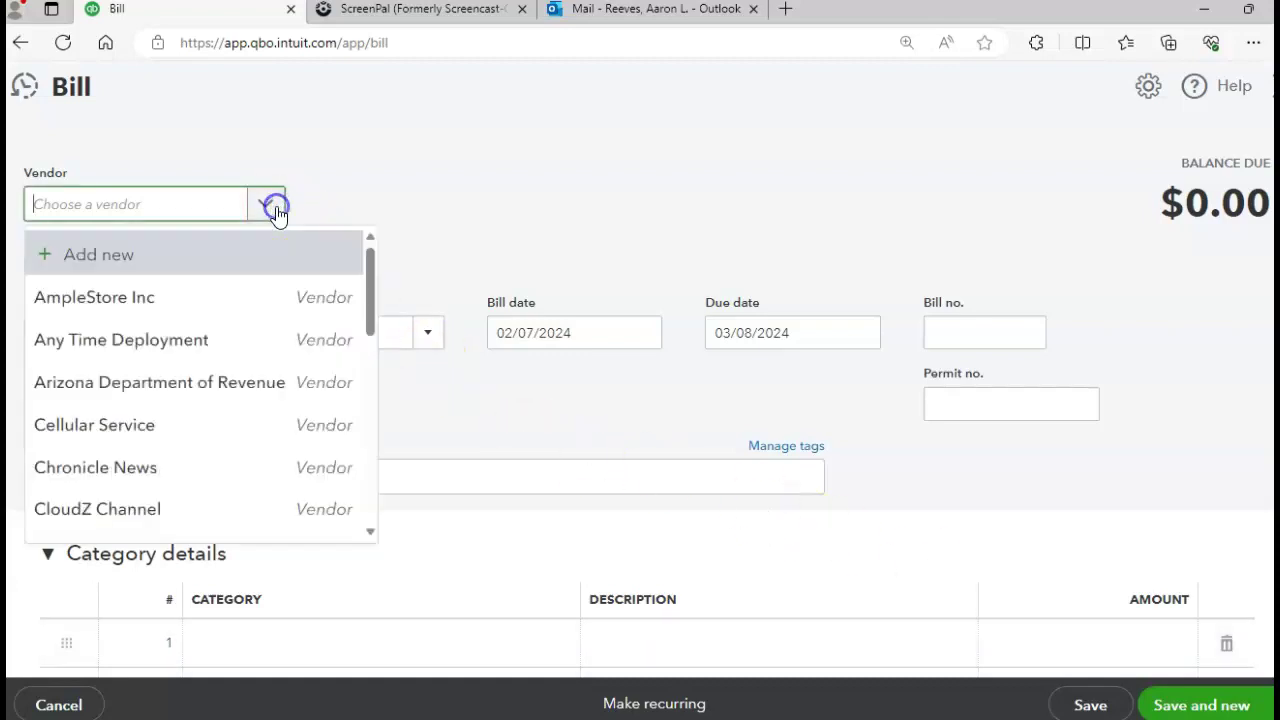
pyautogui.click(152, 295)
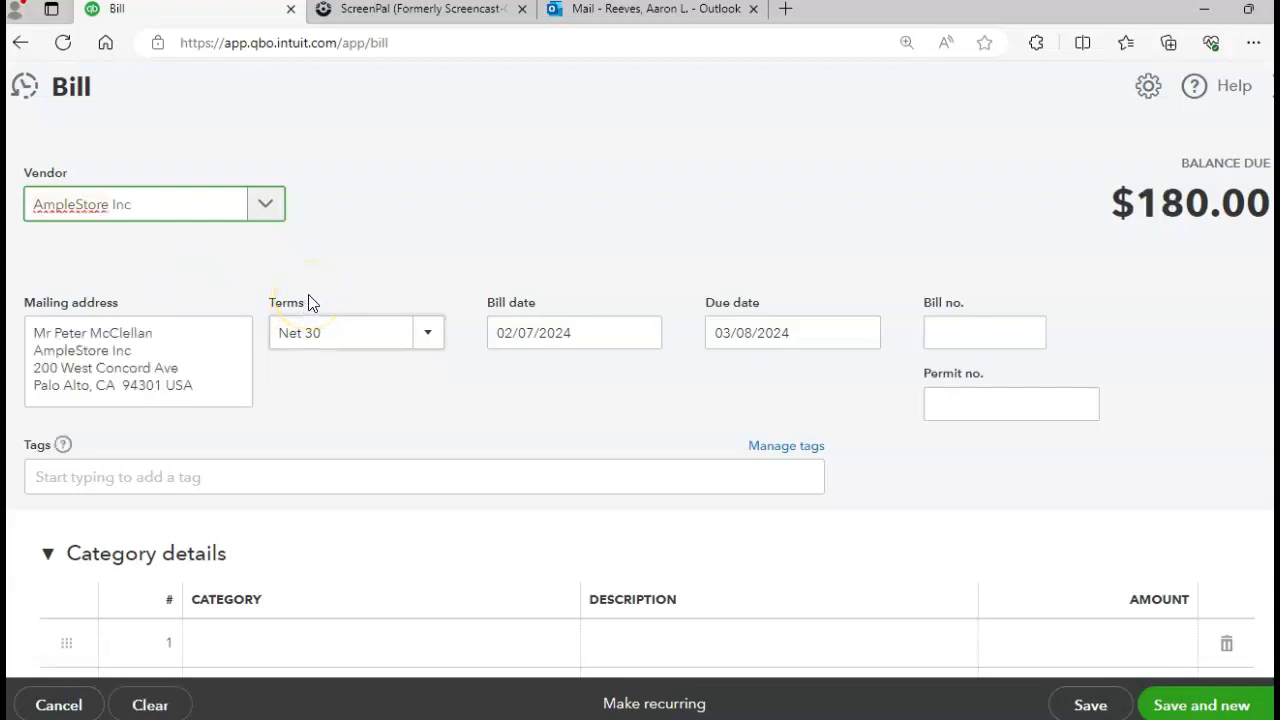
pyautogui.click(580, 332)
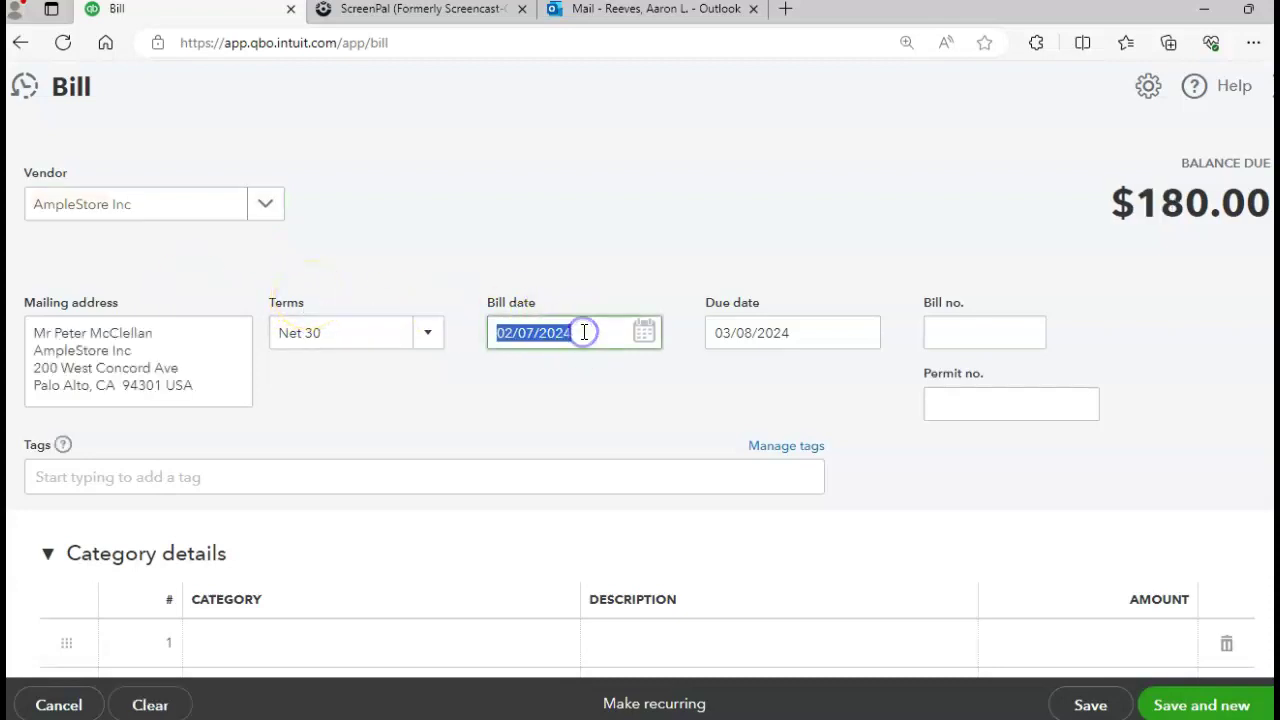
pyautogui.click(645, 338)
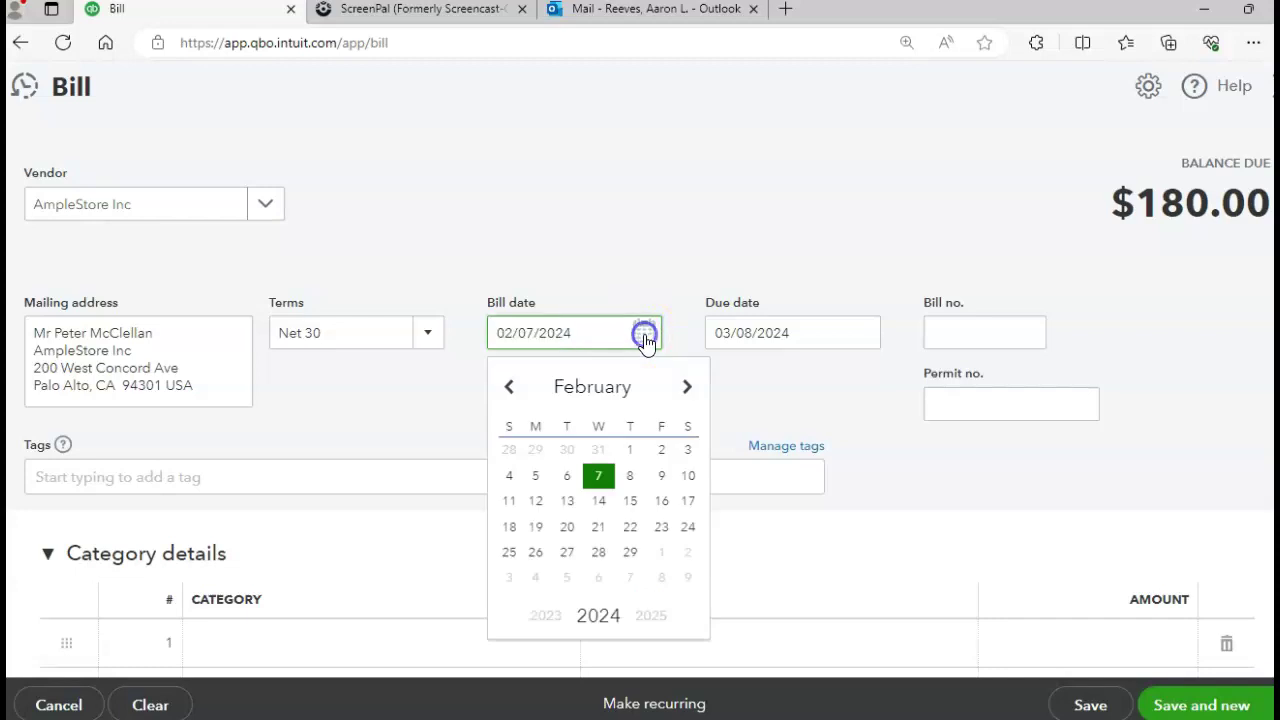
pyautogui.click(661, 480)
pyautogui.click(948, 340)
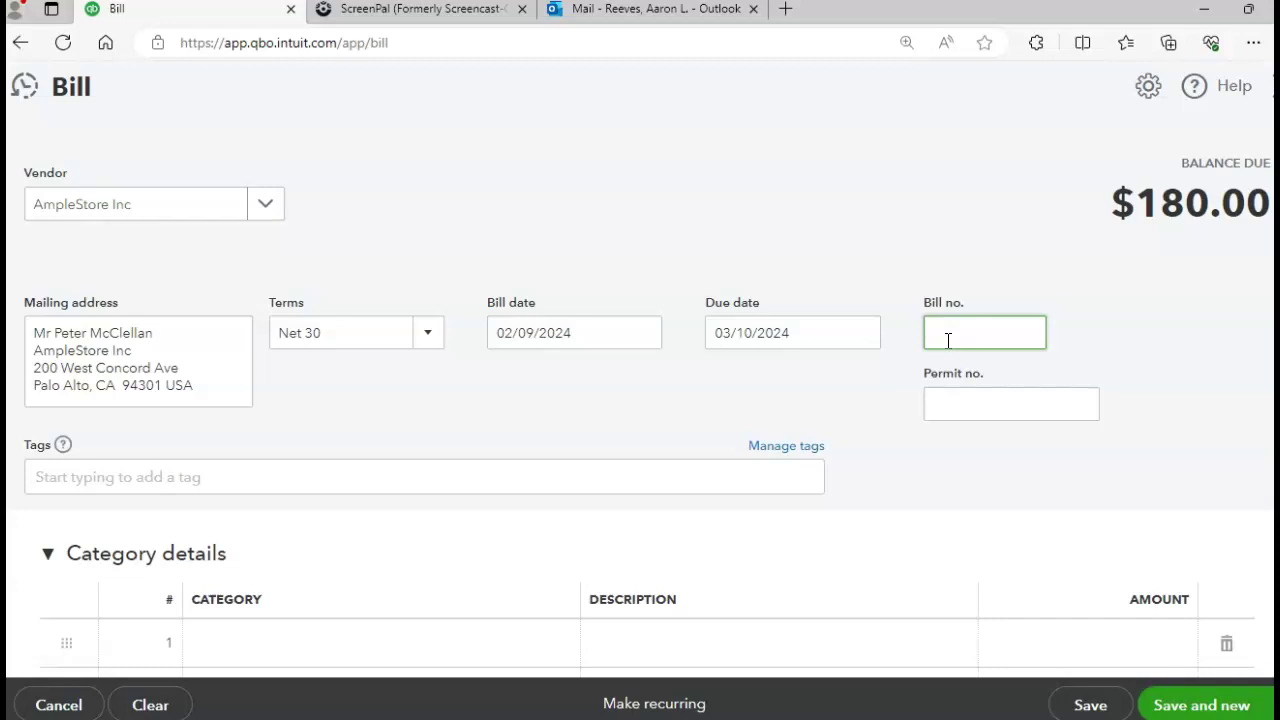
pyautogui.write('AS401')
# Set the Data Storage item's quantity to 20, then save and close the bill
pyautogui.scroll(-1, 1268, 330)
pyautogui.scroll(-4, 640, 400)
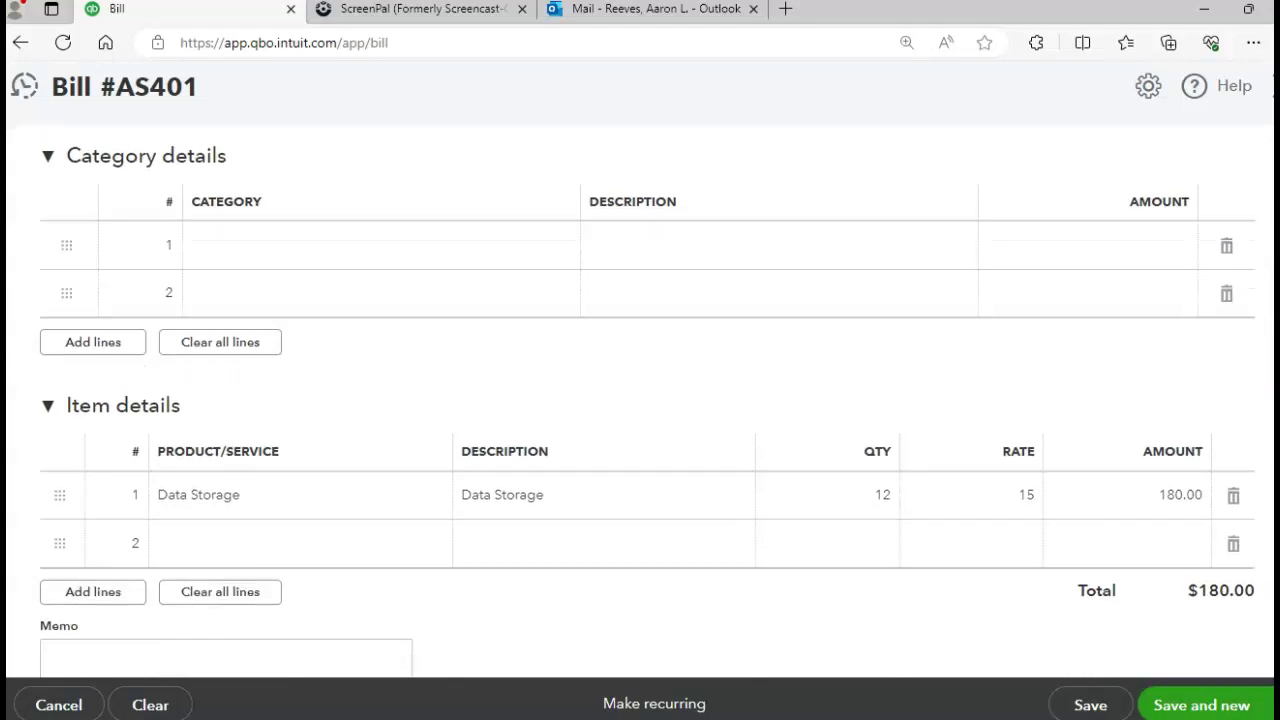
pyautogui.scroll(-1, 640, 400)
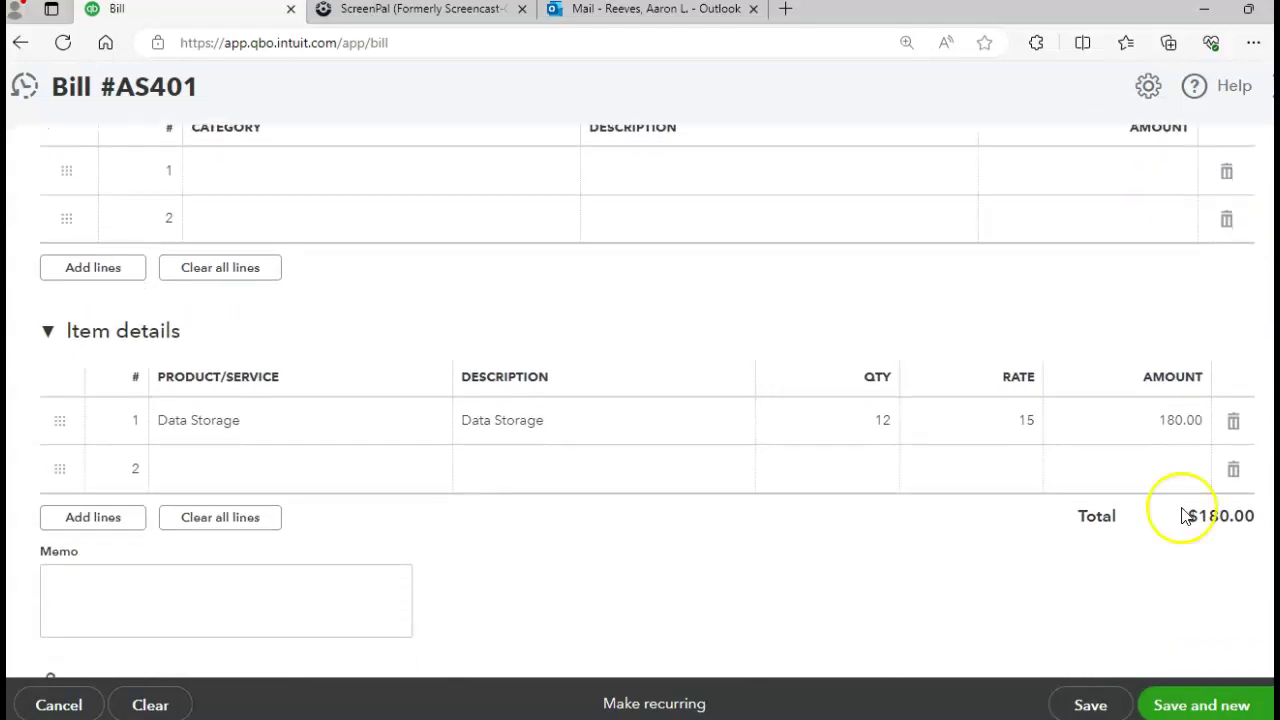
pyautogui.click(877, 423)
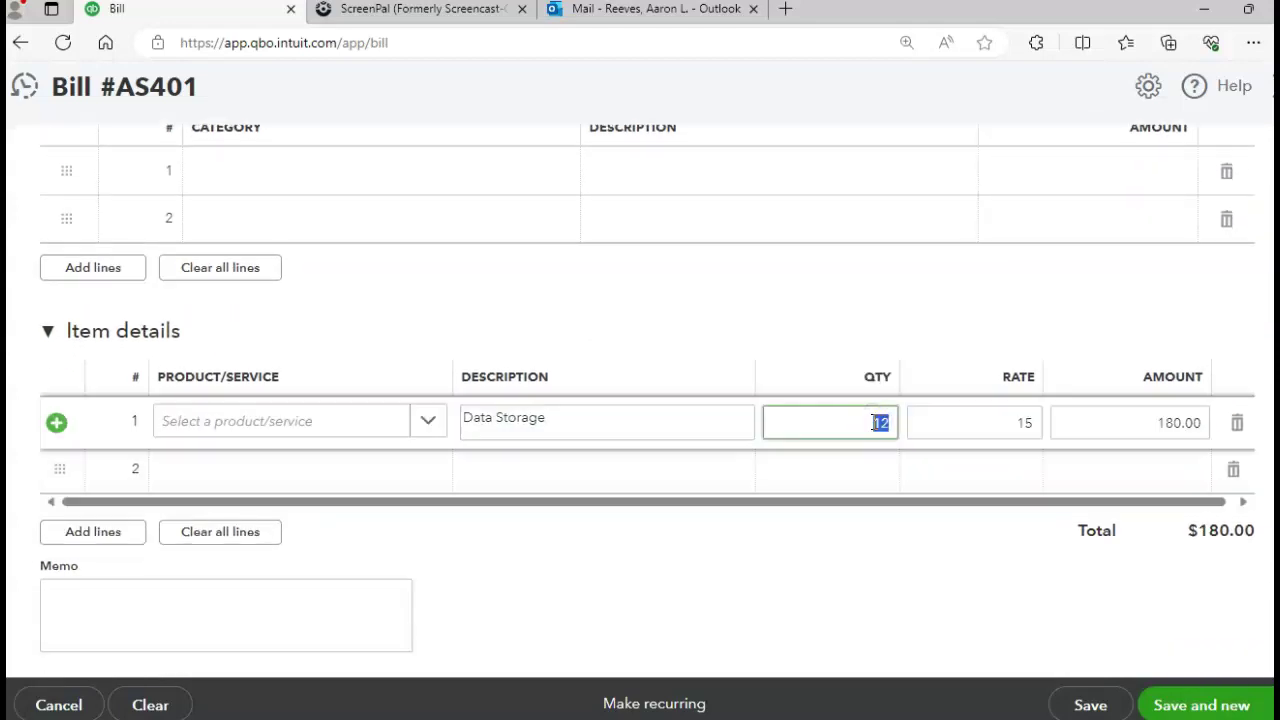
pyautogui.press('Tab')
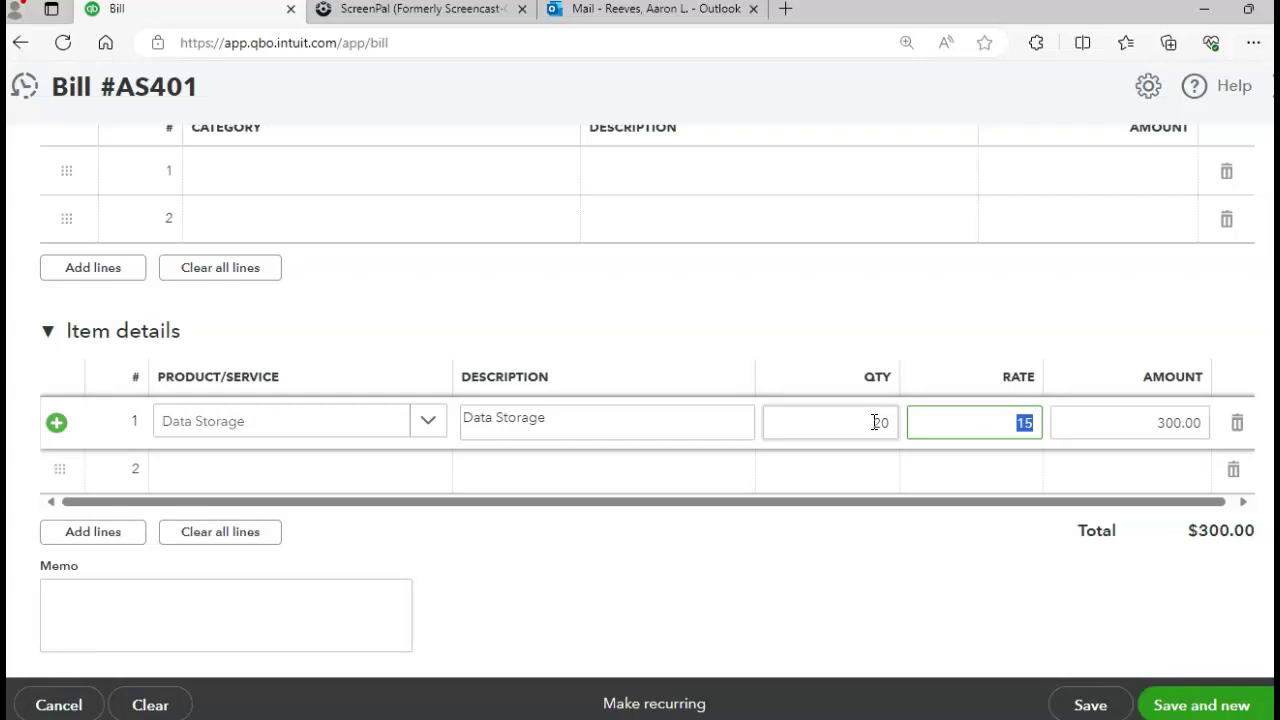
pyautogui.click(1150, 568)
pyautogui.click(1268, 705)
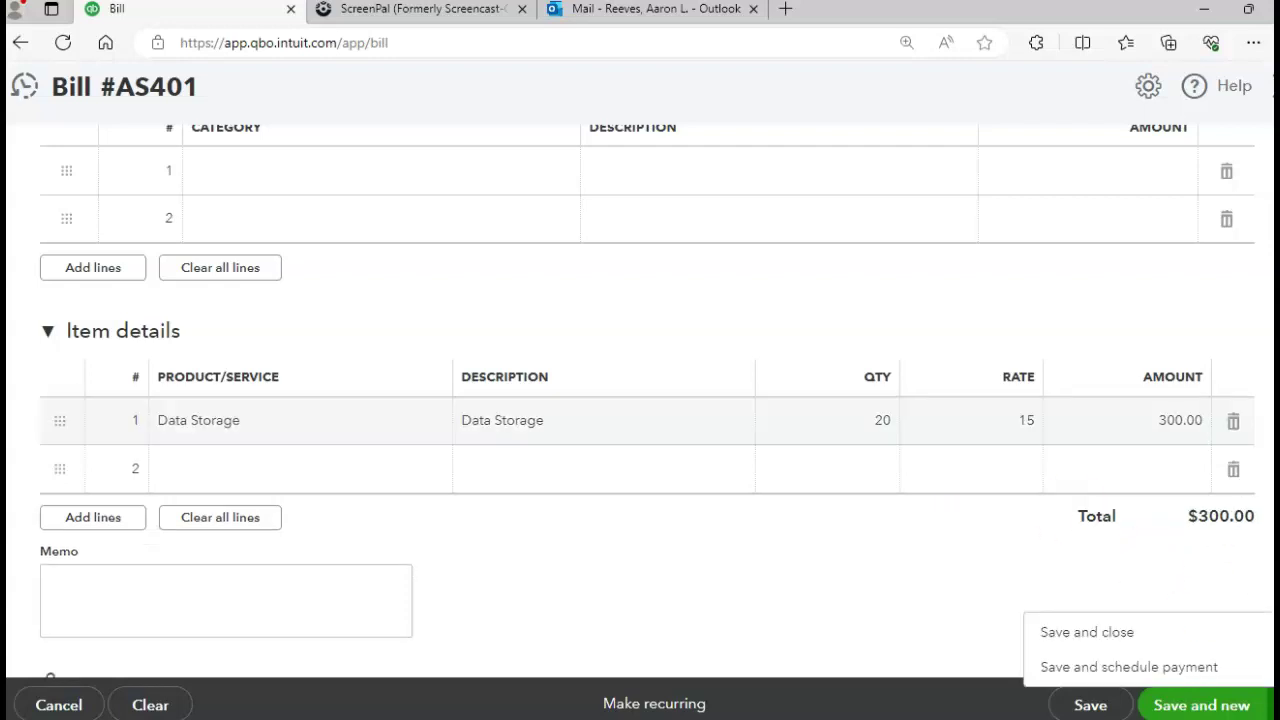
pyautogui.click(1100, 636)
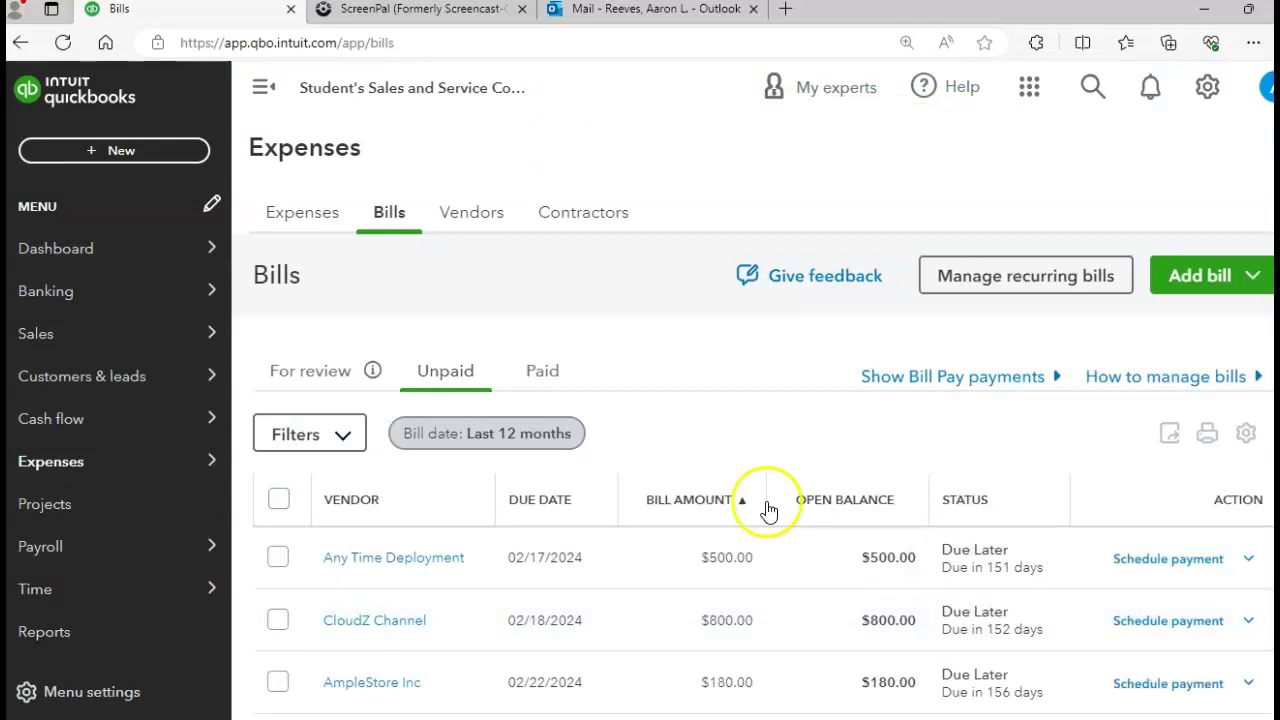
# Create a new invoice and choose eBiz as its customer
pyautogui.click(141, 152)
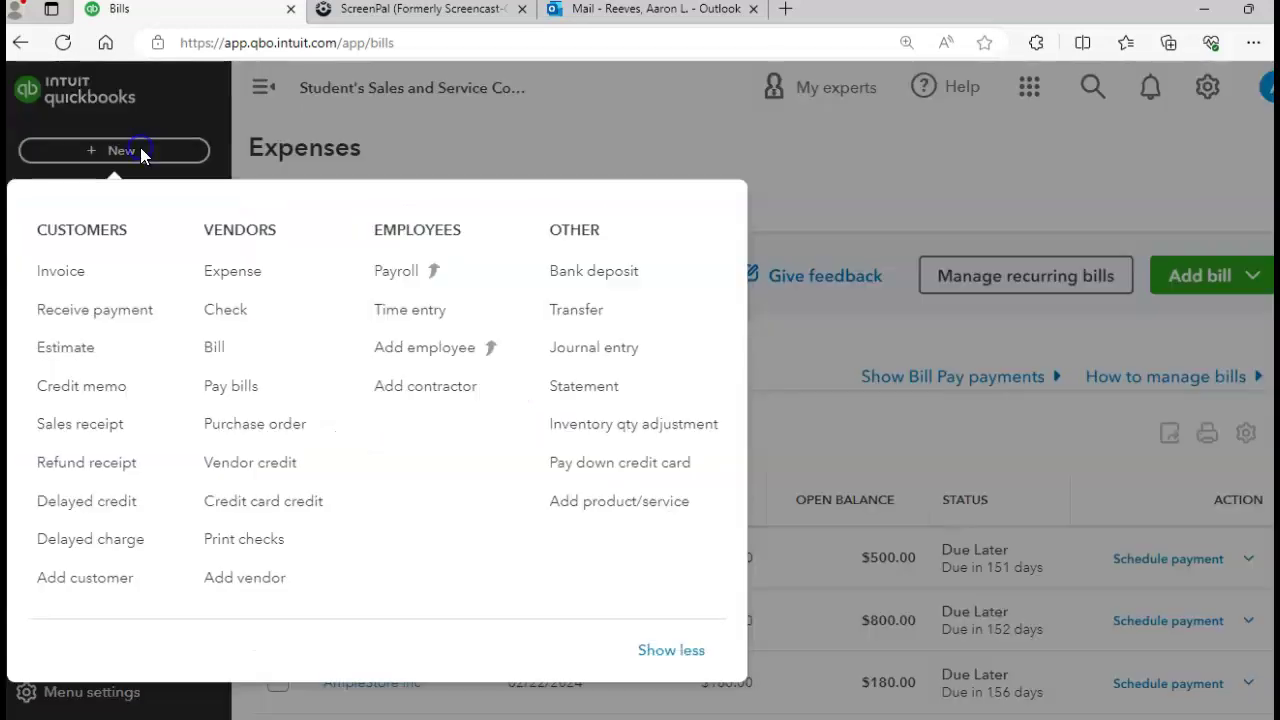
pyautogui.click(84, 268)
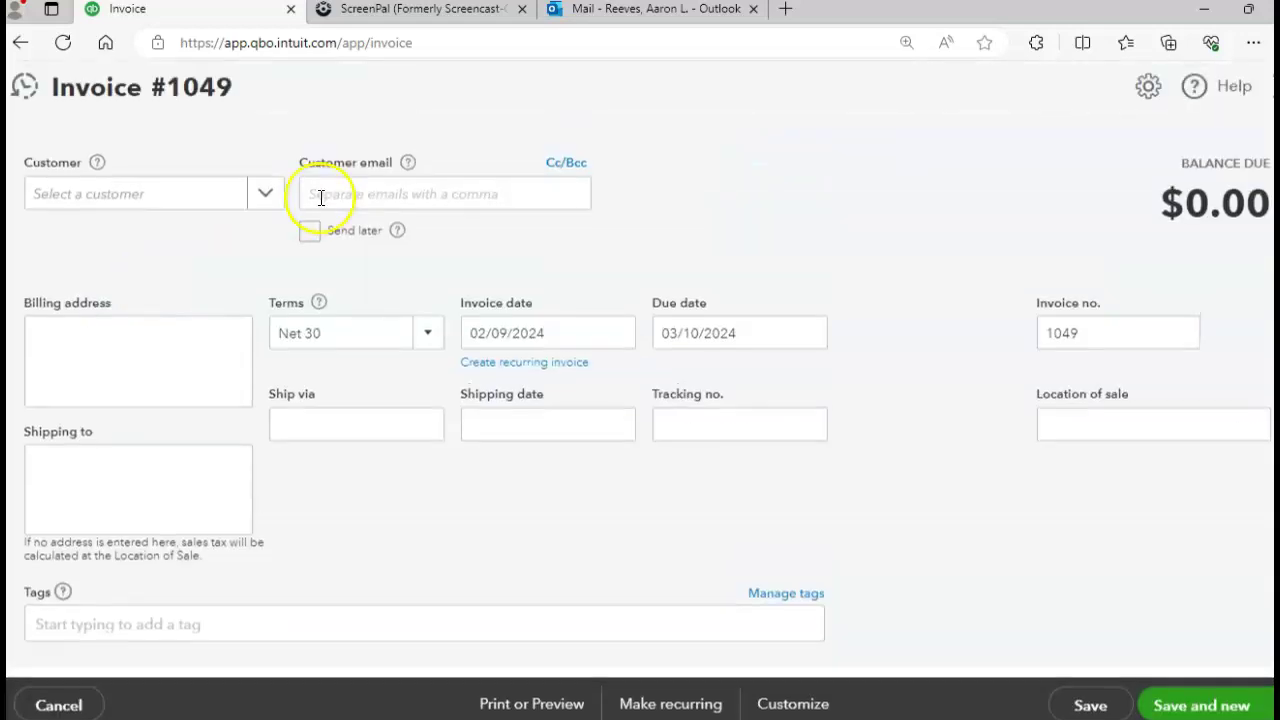
pyautogui.click(257, 196)
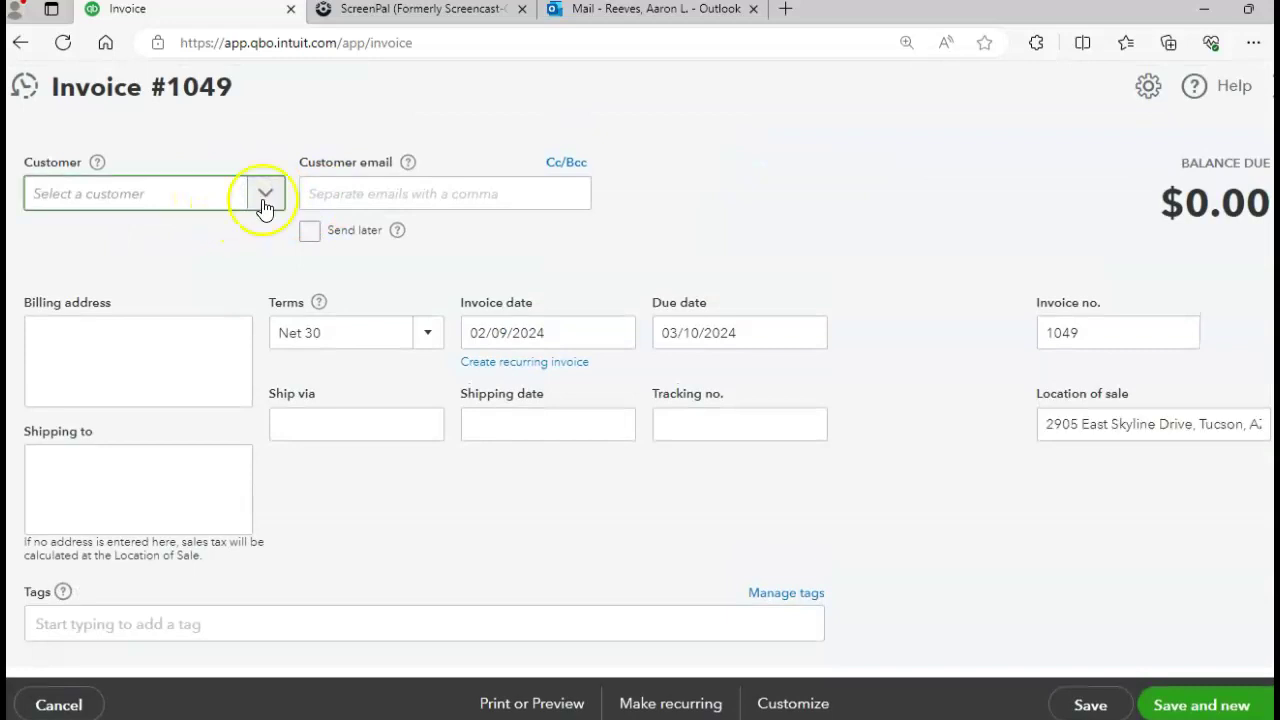
pyautogui.write('EB')
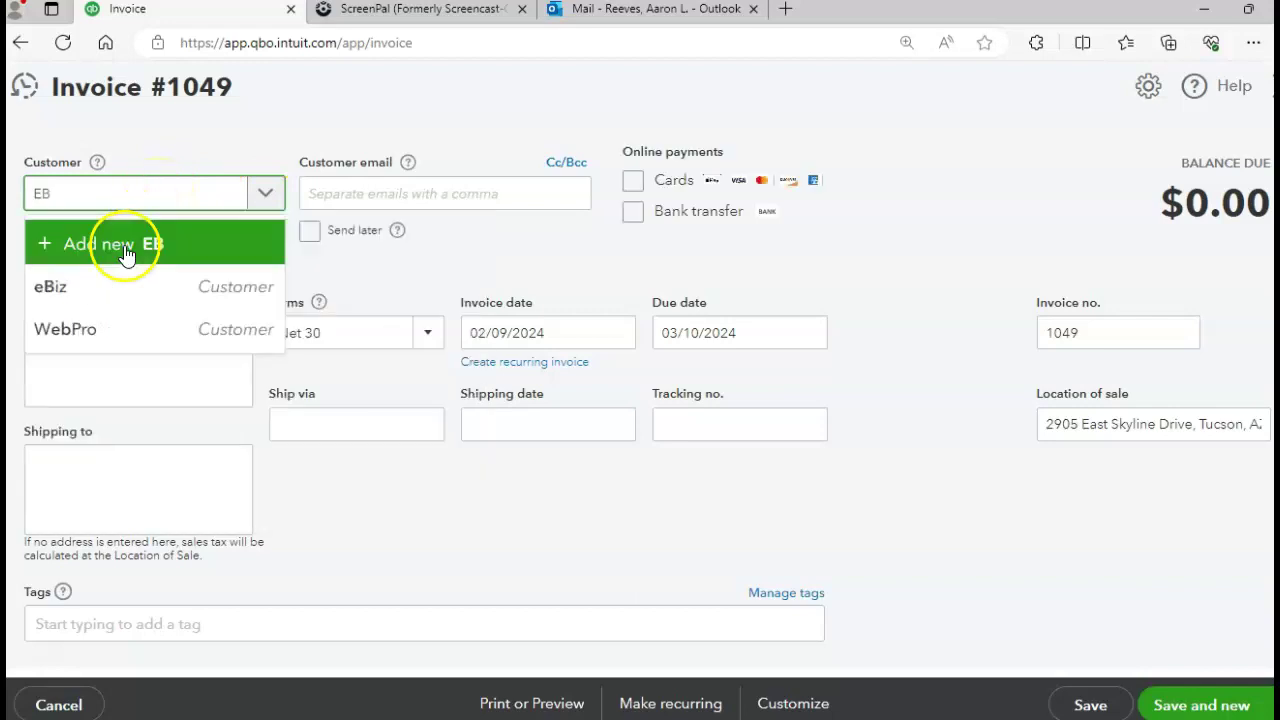
pyautogui.click(90, 288)
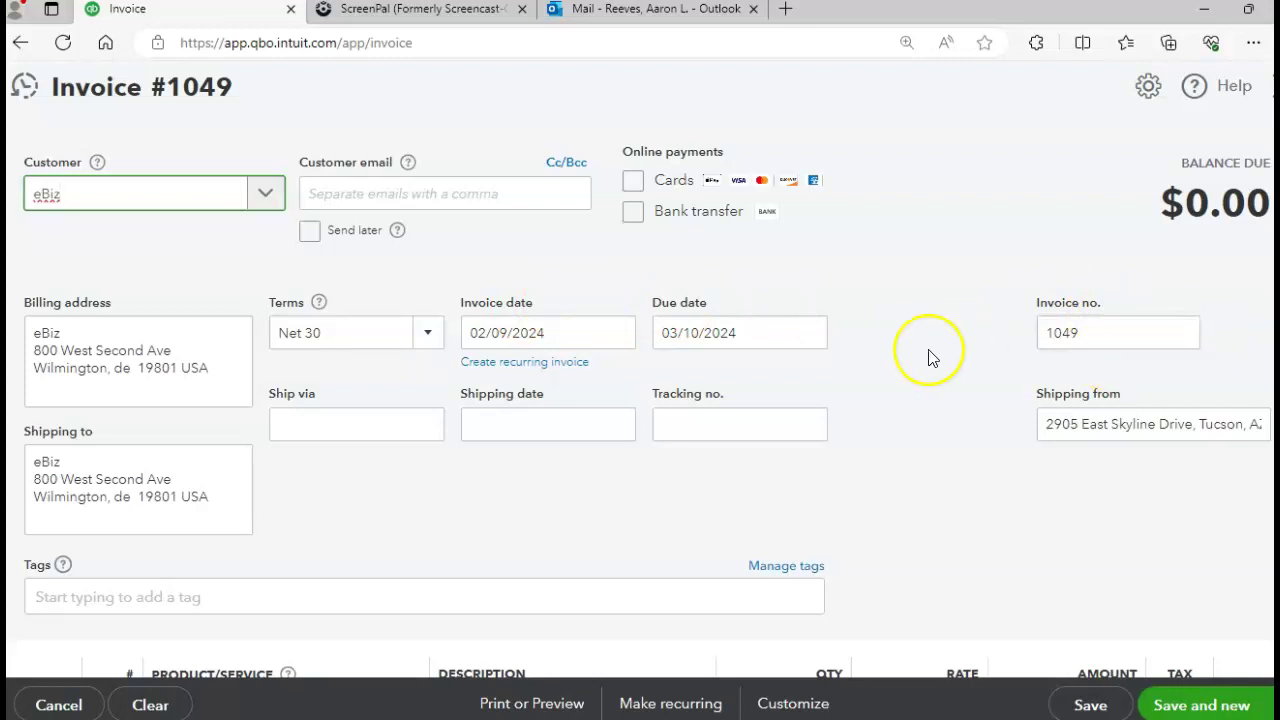
# Set the eBiz invoice date to 02/07/2024
pyautogui.click(586, 331)
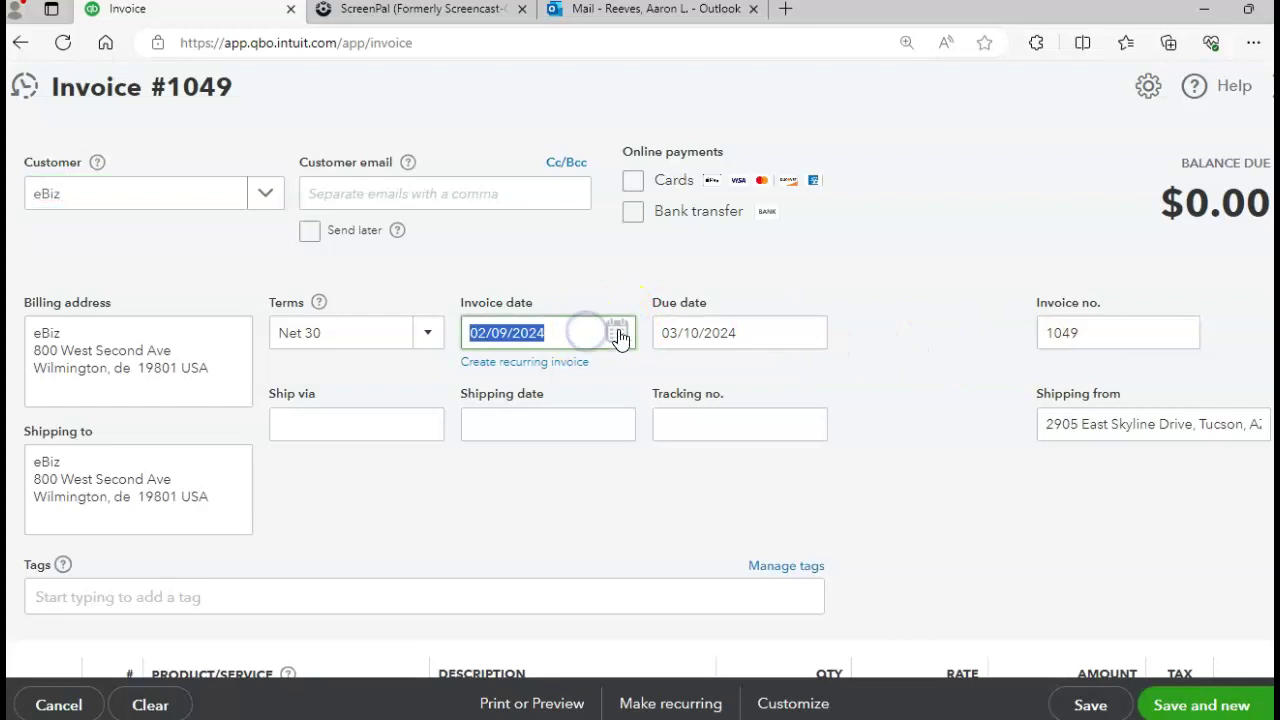
pyautogui.click(617, 332)
pyautogui.click(571, 476)
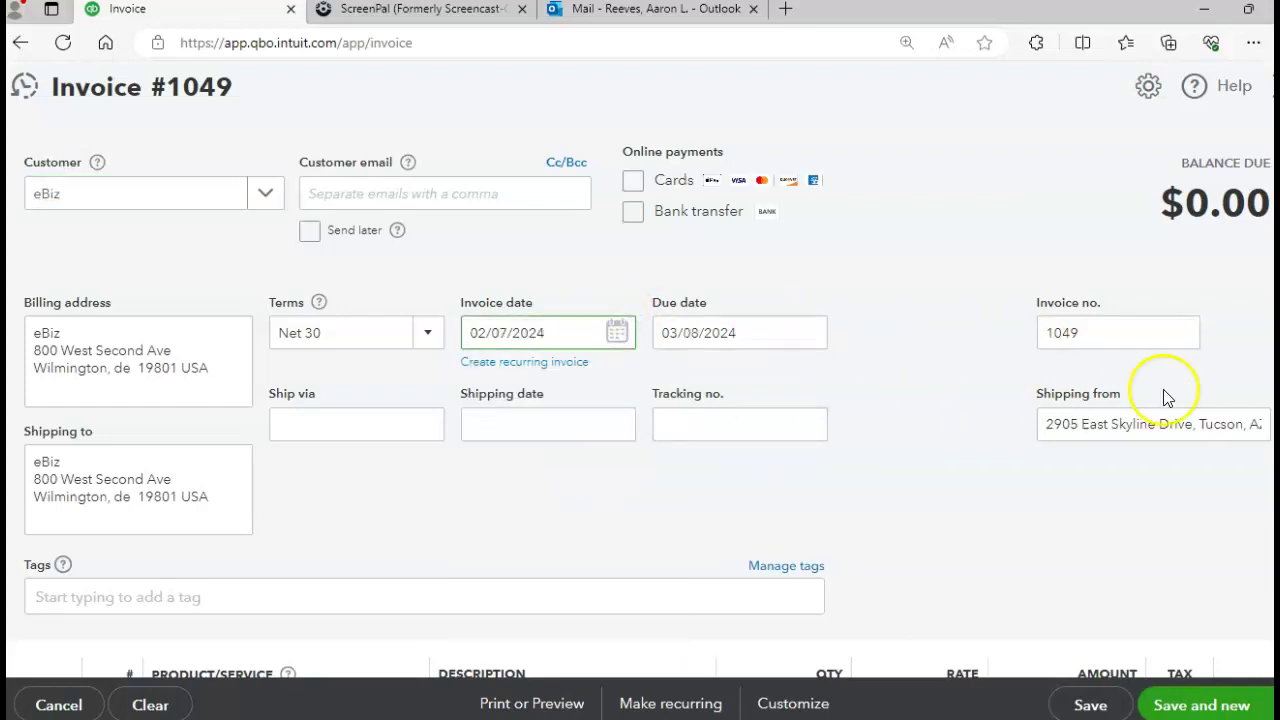
# Add the Data Storage product to the first line of the eBiz invoice
pyautogui.scroll(-3, 640, 400)
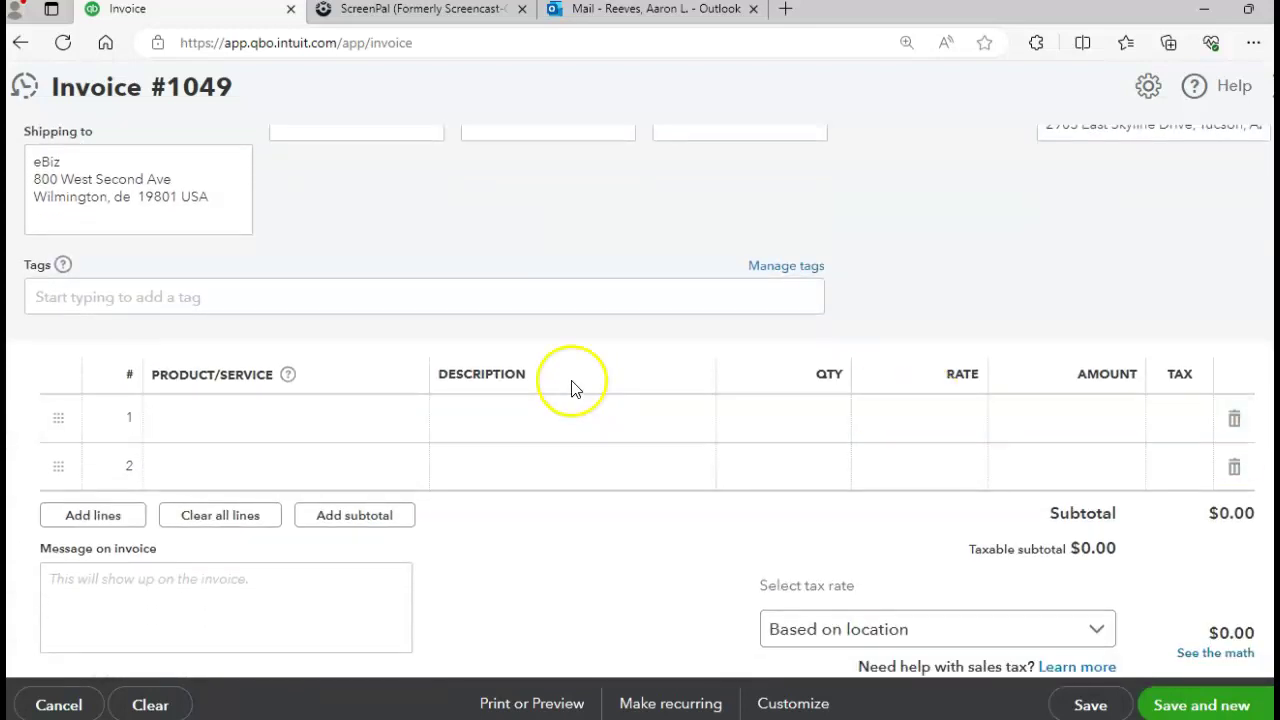
pyautogui.click(252, 426)
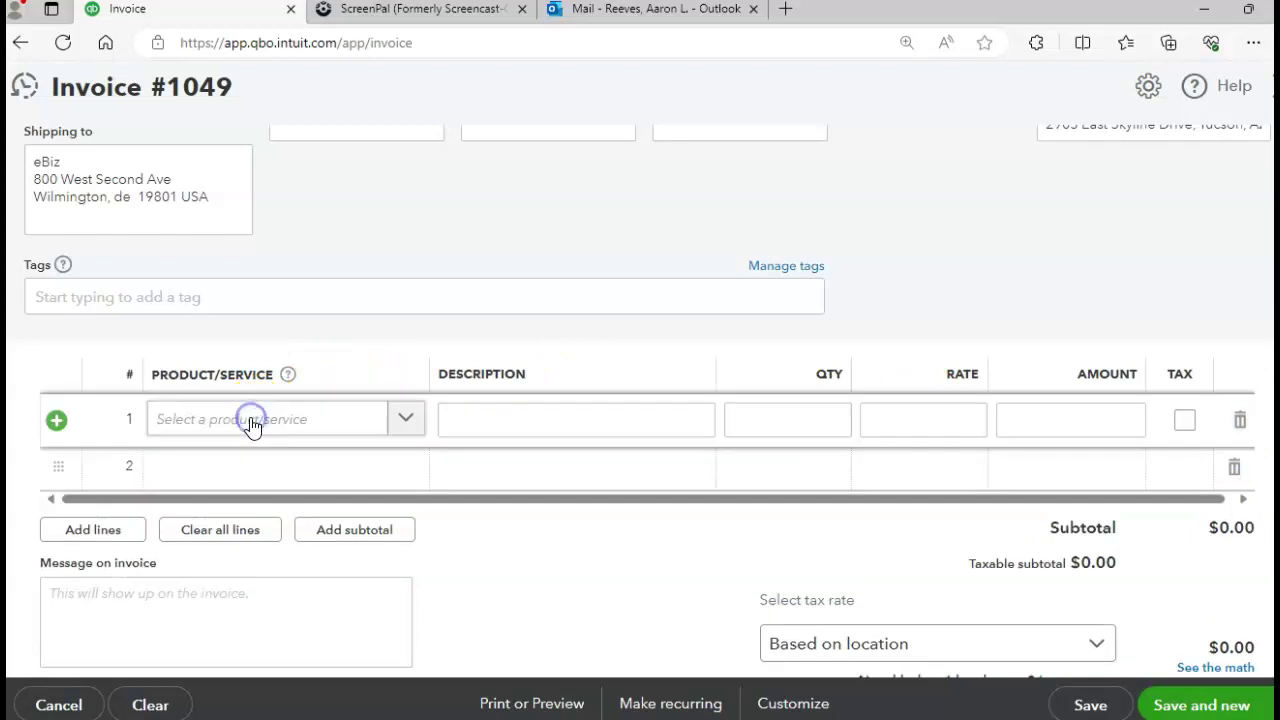
pyautogui.click(400, 419)
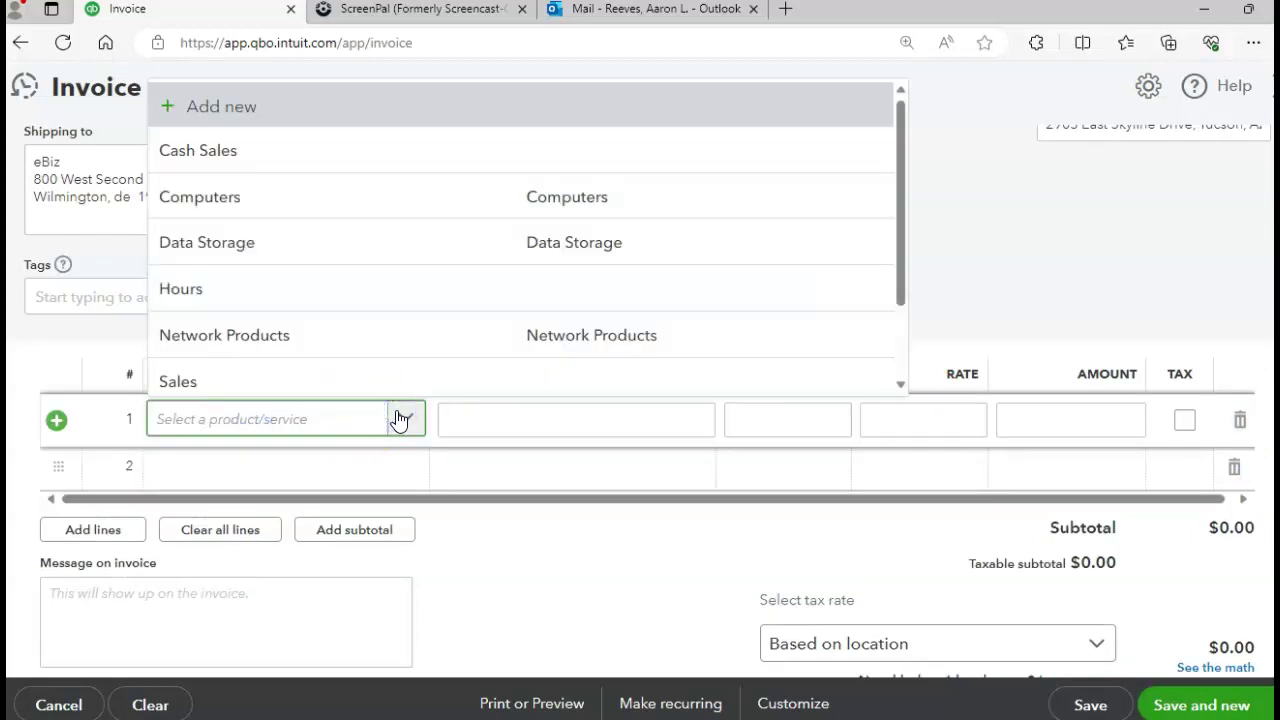
pyautogui.click(310, 262)
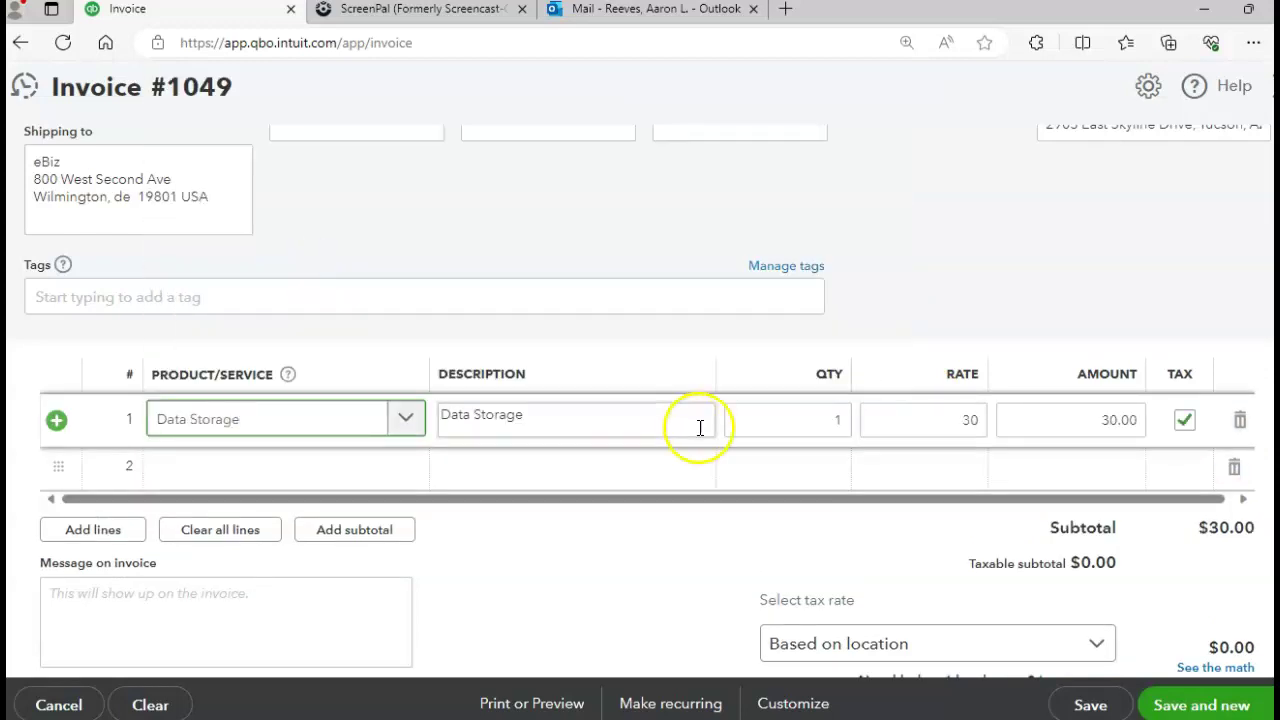
# Set the invoice's Data Storage quantity to 6, then save and close the invoice
pyautogui.click(823, 420)
pyautogui.moveTo(823, 420); pyautogui.dragTo(846, 419)
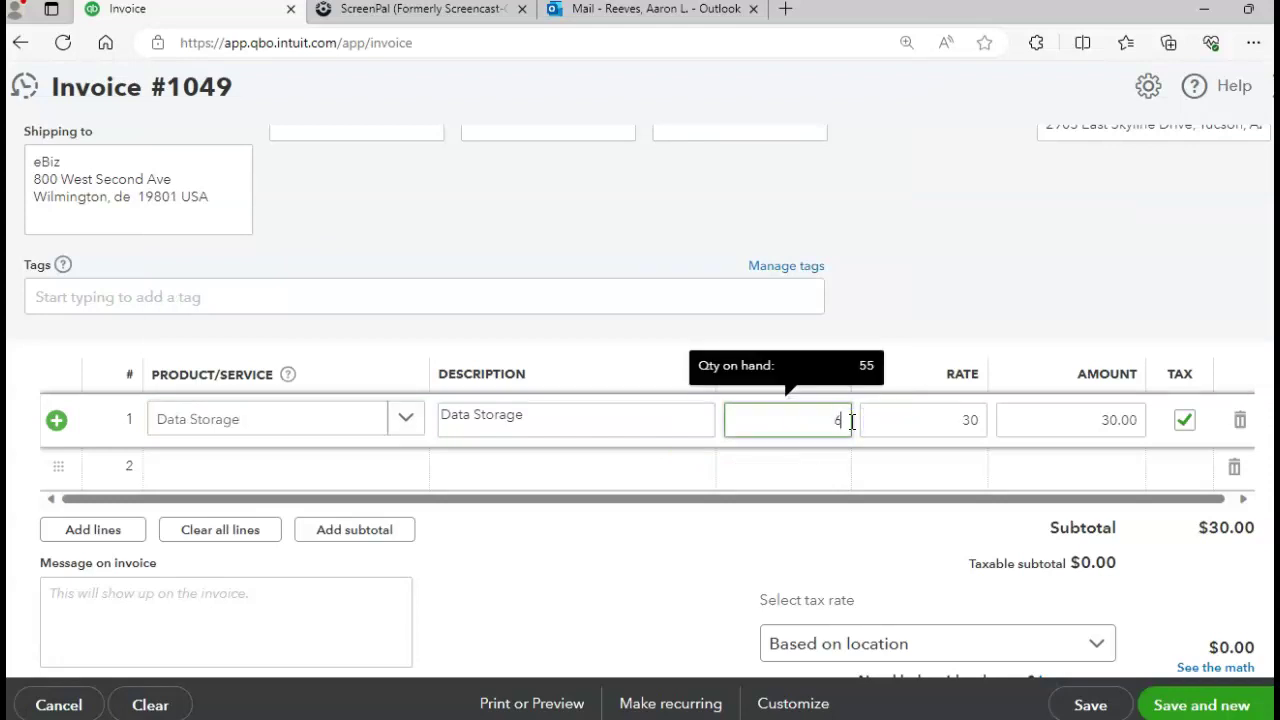
pyautogui.press('Tab')
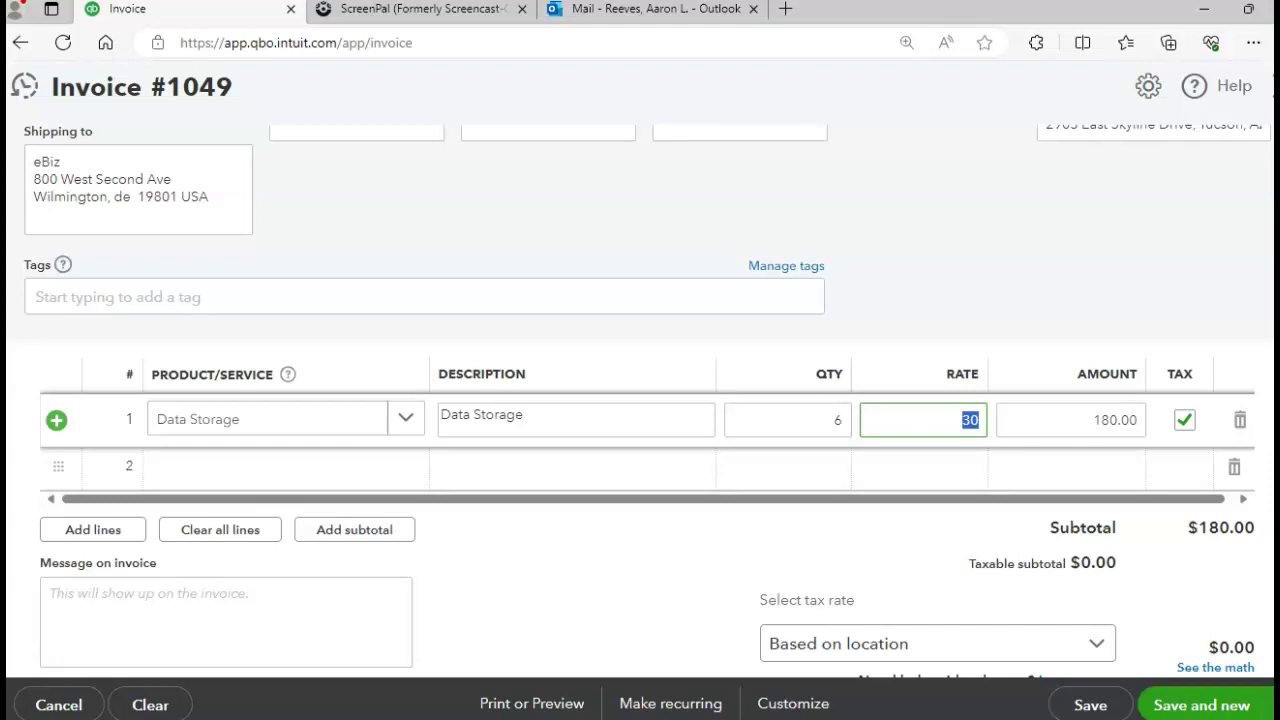
pyautogui.press('Return')
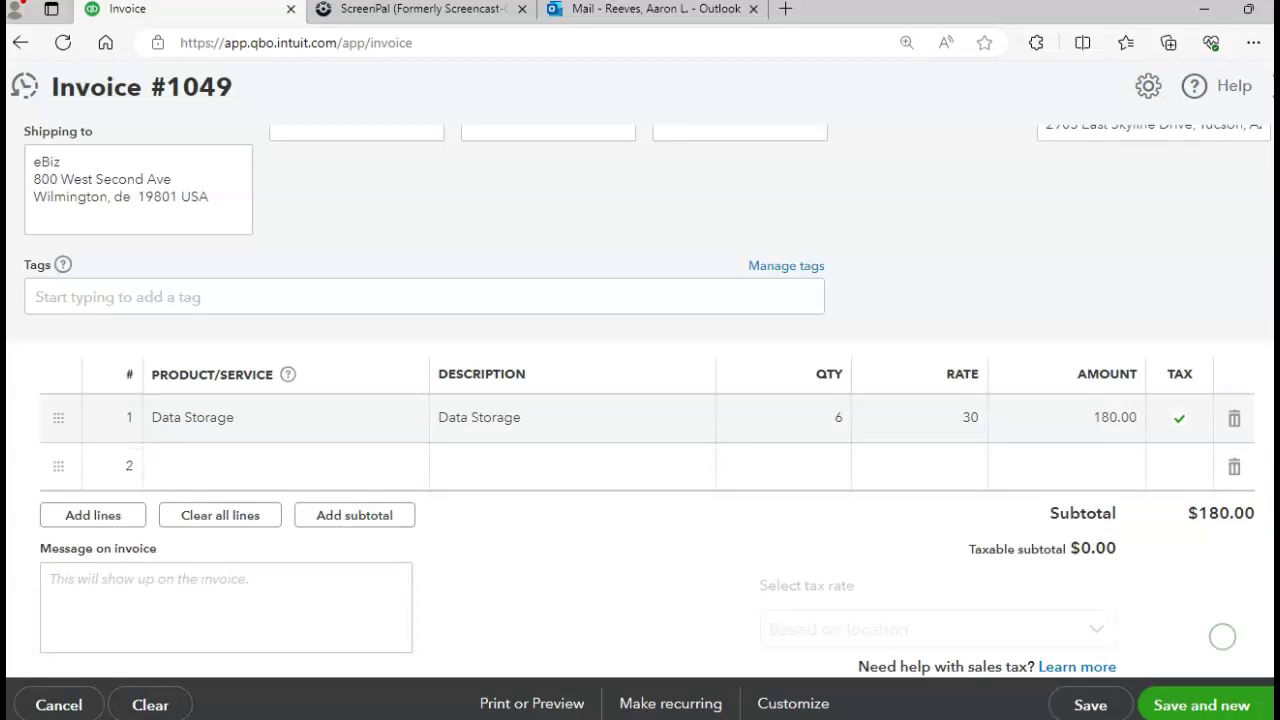
pyautogui.scroll(-4, 640, 400)
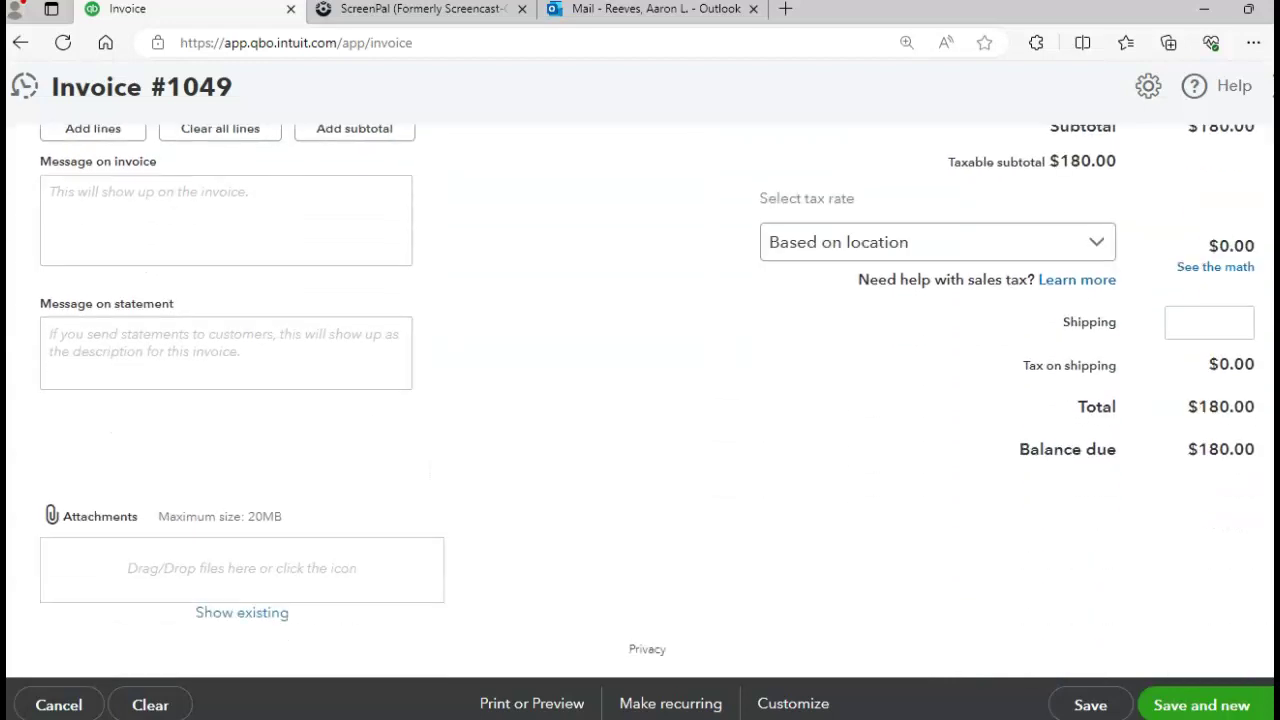
pyautogui.click(1268, 705)
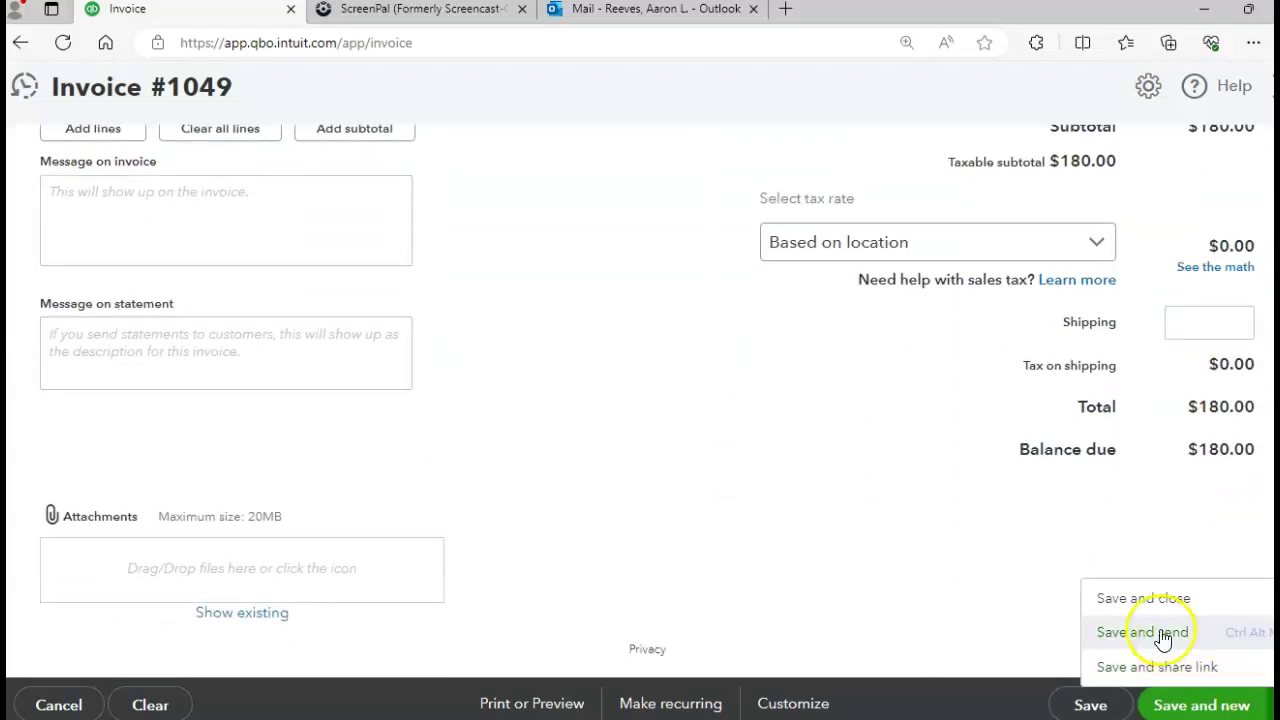
pyautogui.click(1146, 605)
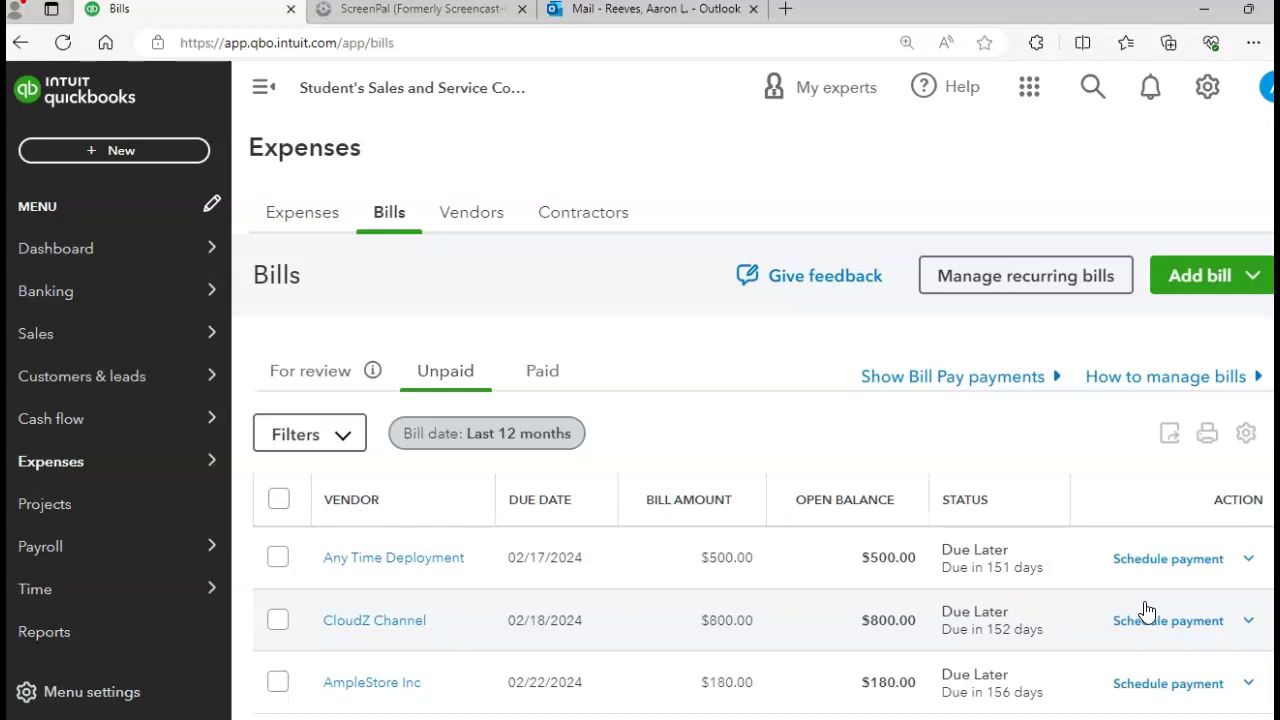
# Start a new check from the expense transactions and choose AmpleStore Inc as the payee
pyautogui.click(291, 224)
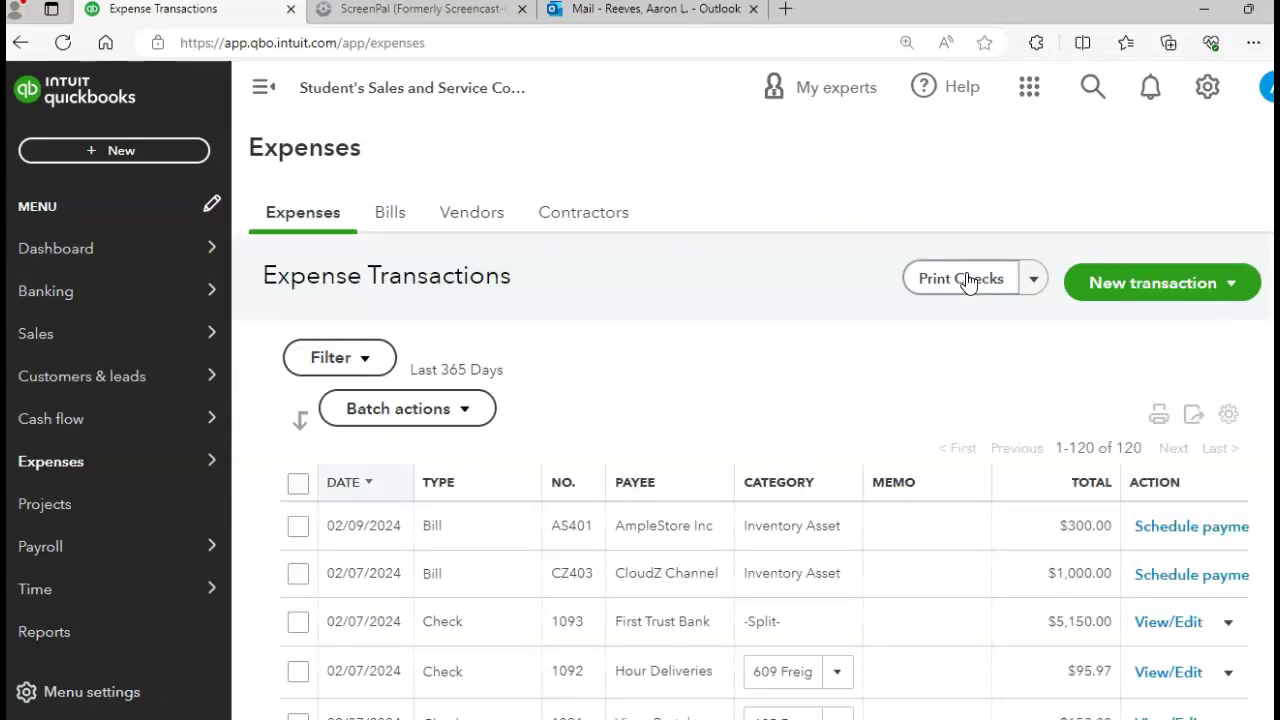
pyautogui.click(1172, 283)
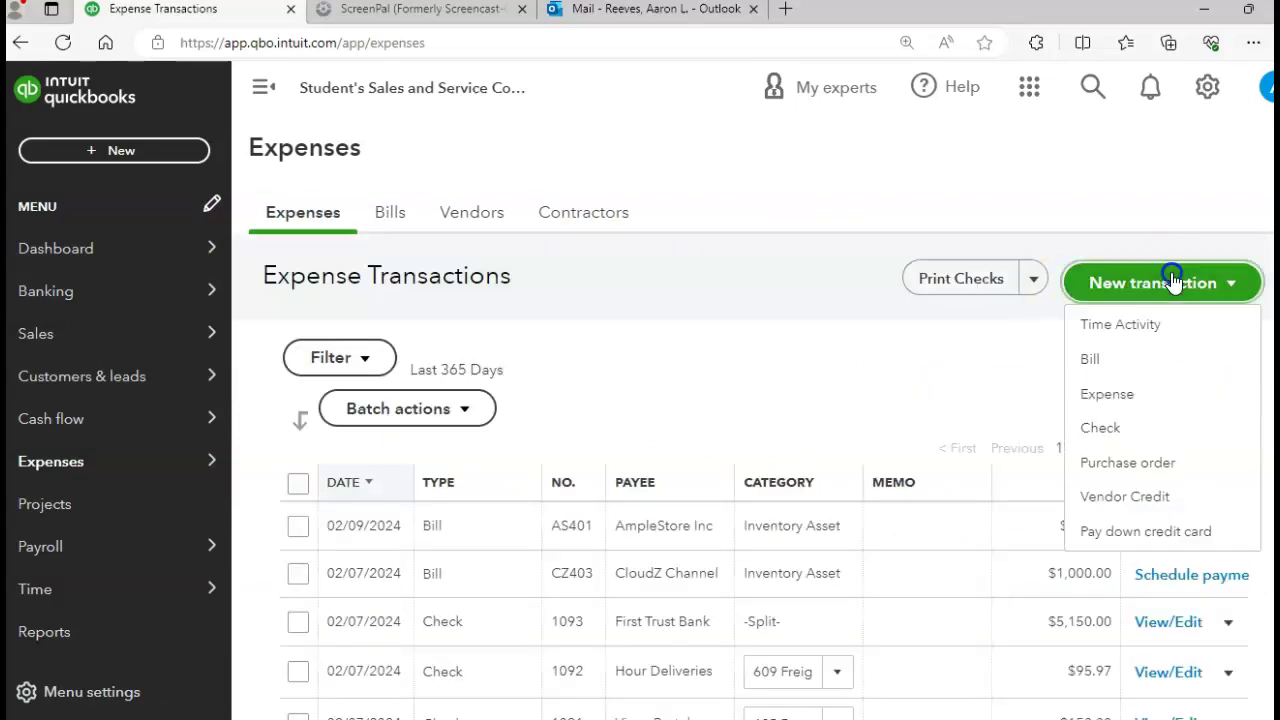
pyautogui.click(1103, 429)
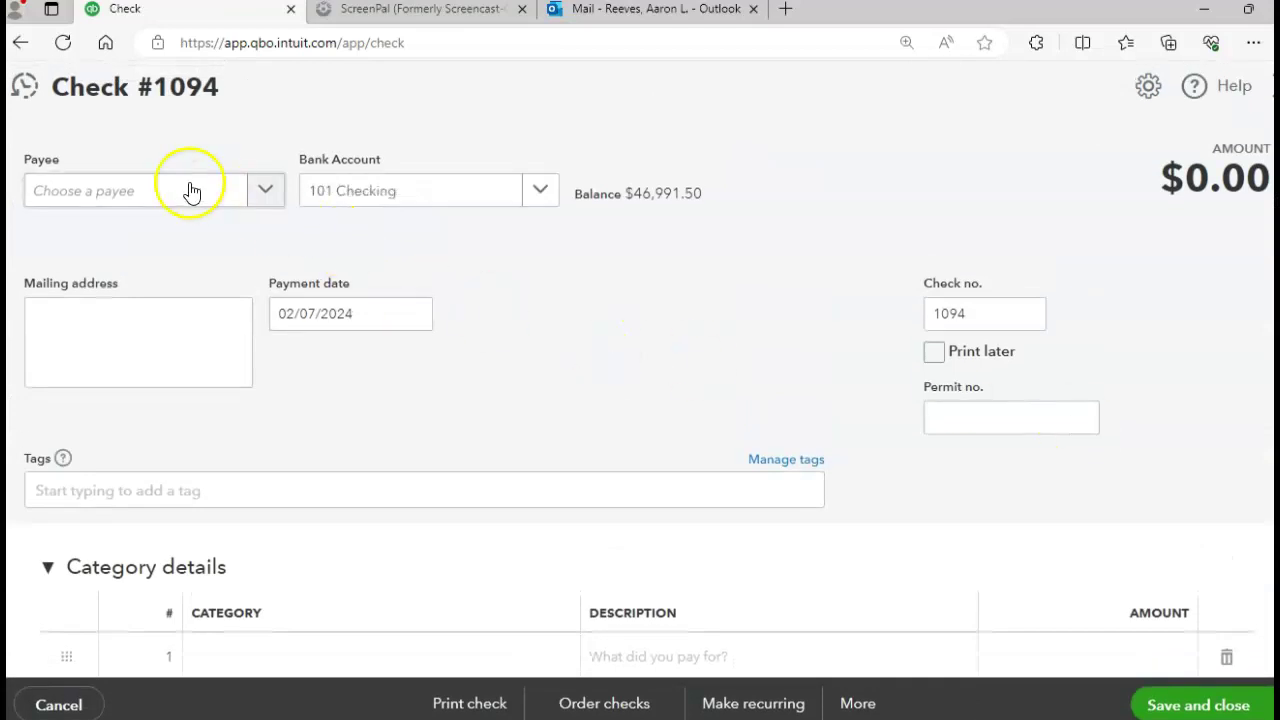
pyautogui.click(267, 195)
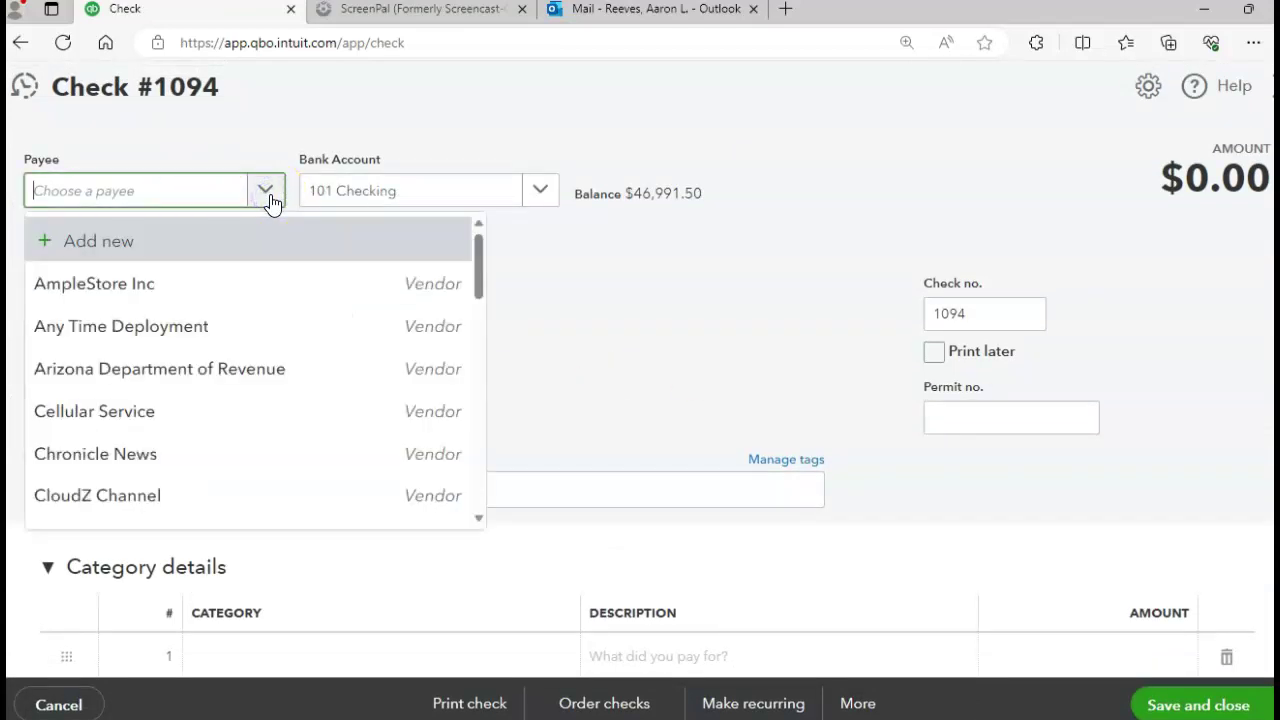
pyautogui.click(158, 283)
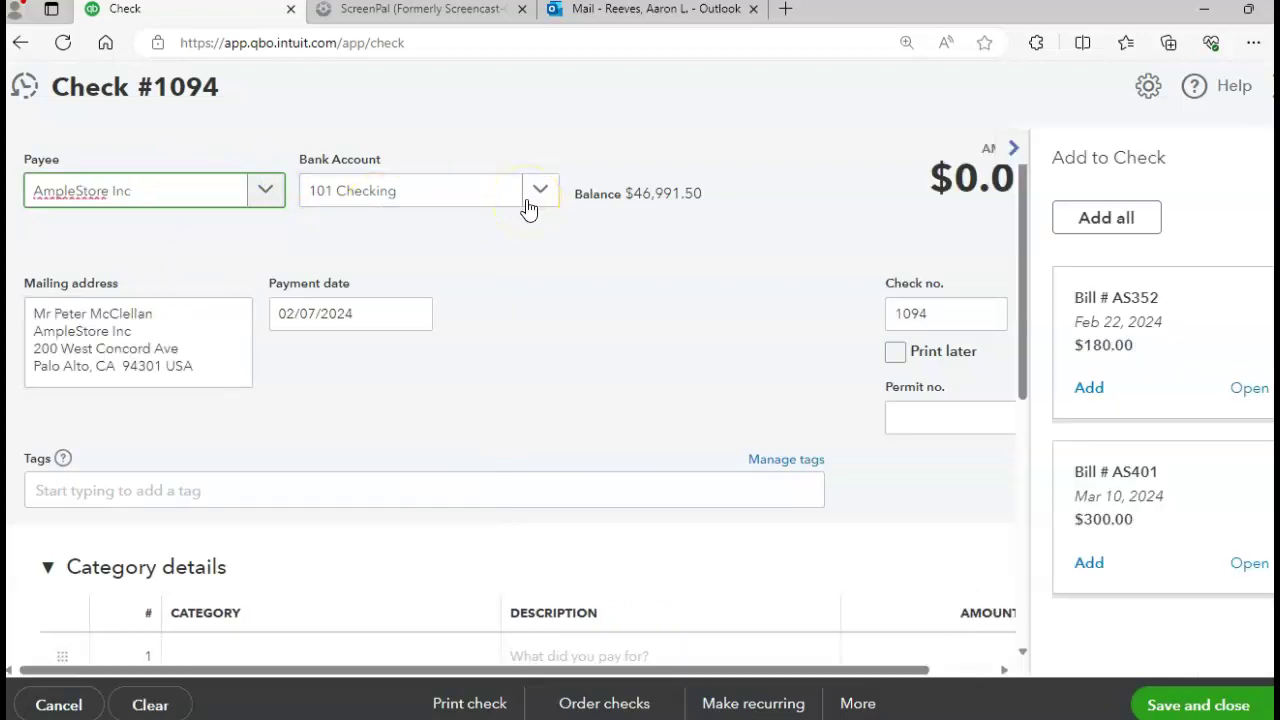
# Add AmpleStore Inc's bill AS352 to the check as a bill payment, then save it and start a new check
pyautogui.click(1089, 389)
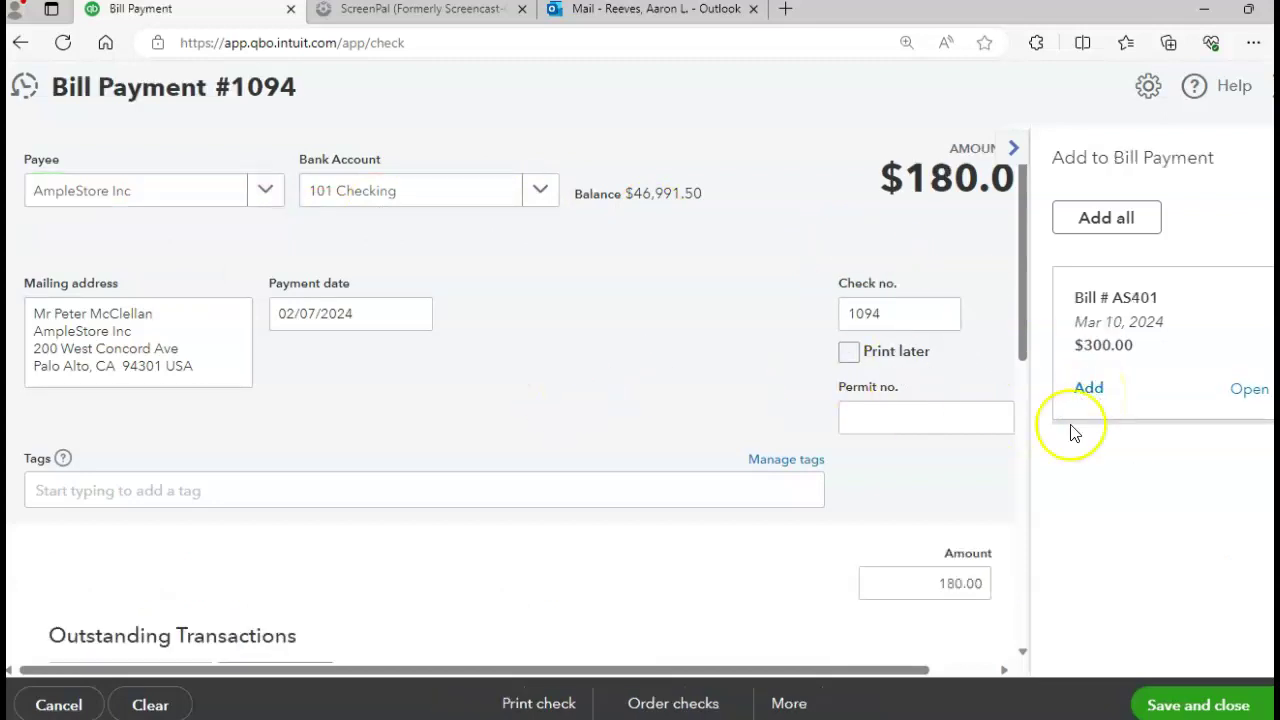
pyautogui.moveTo(1021, 343); pyautogui.dragTo(1004, 595)
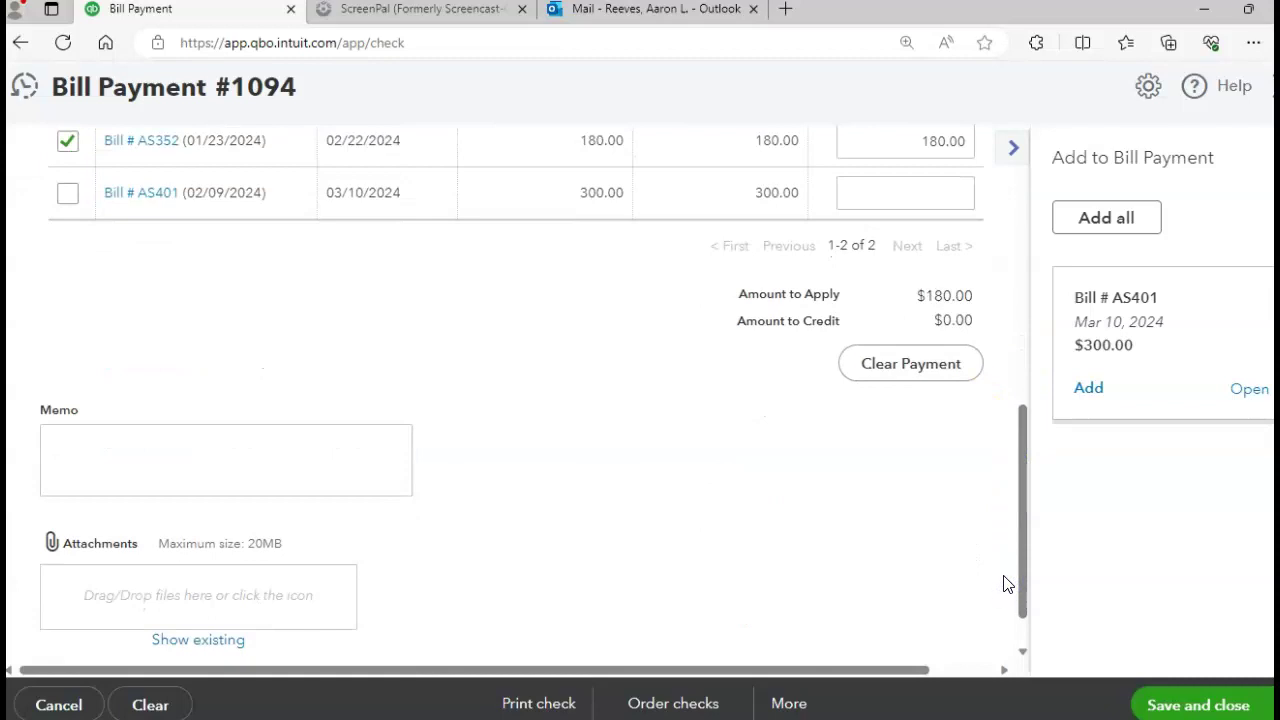
pyautogui.moveTo(1013, 555); pyautogui.dragTo(1066, 317)
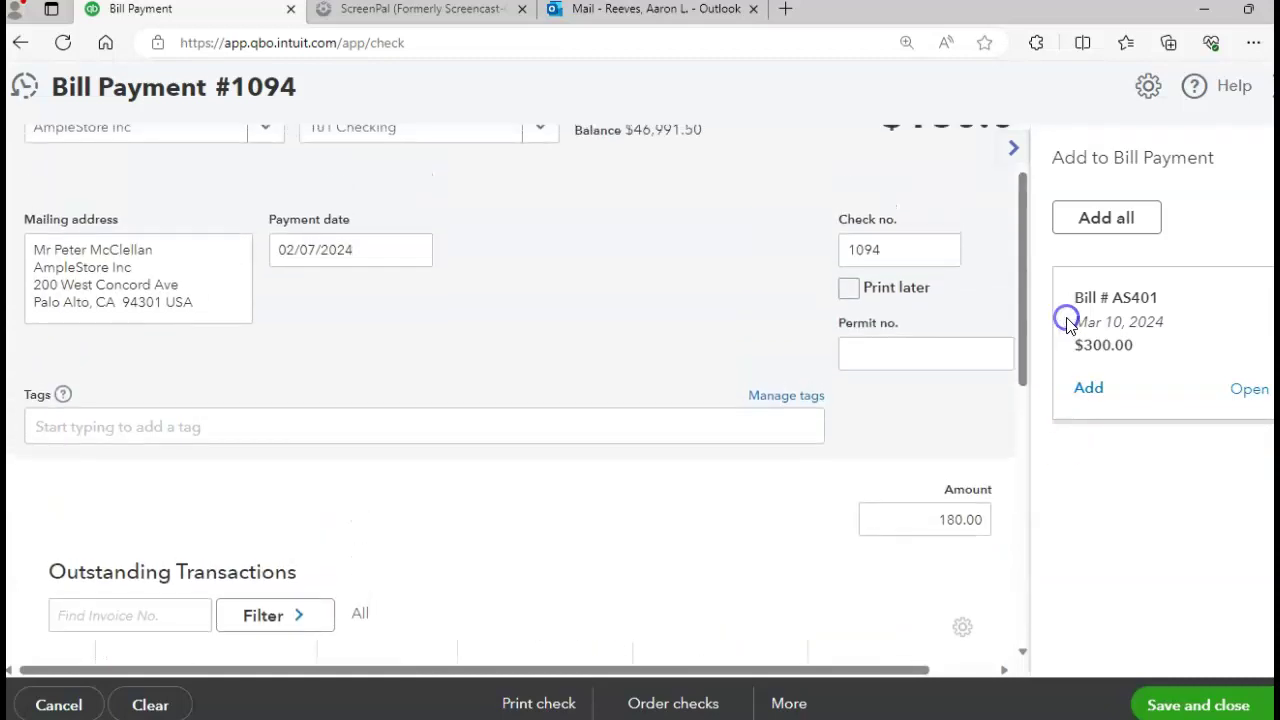
pyautogui.click(1265, 705)
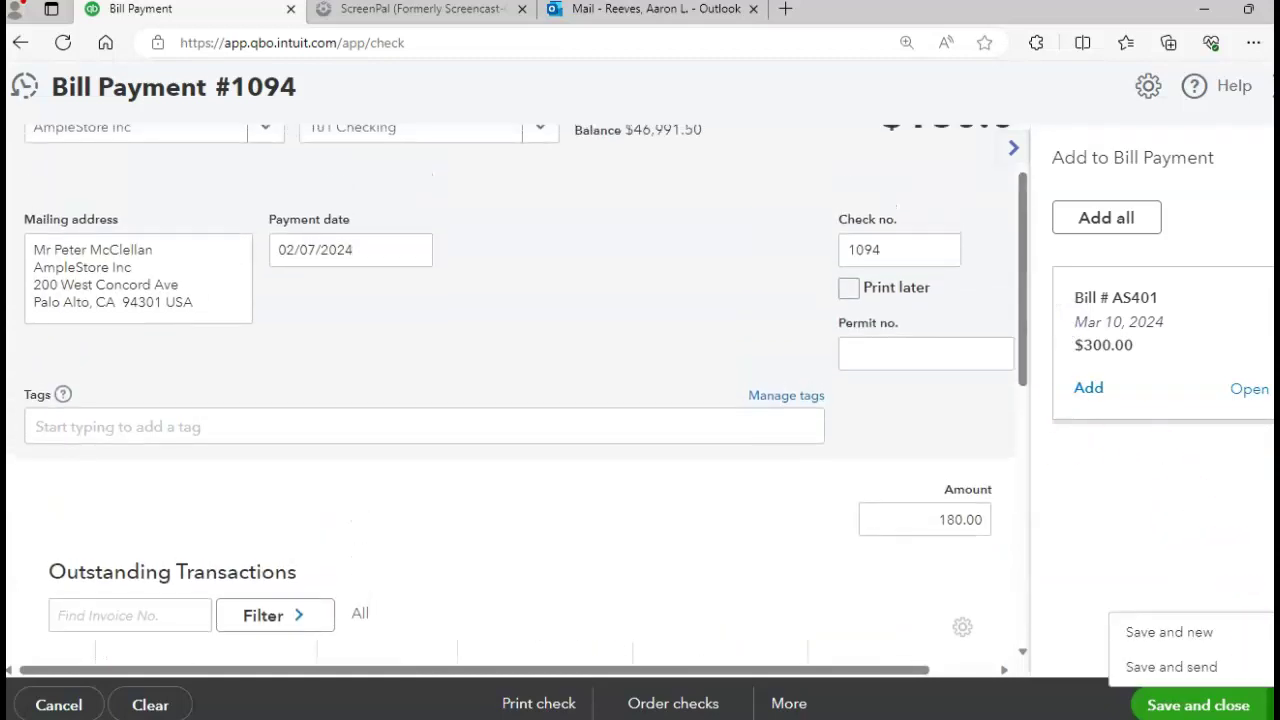
pyautogui.click(1165, 640)
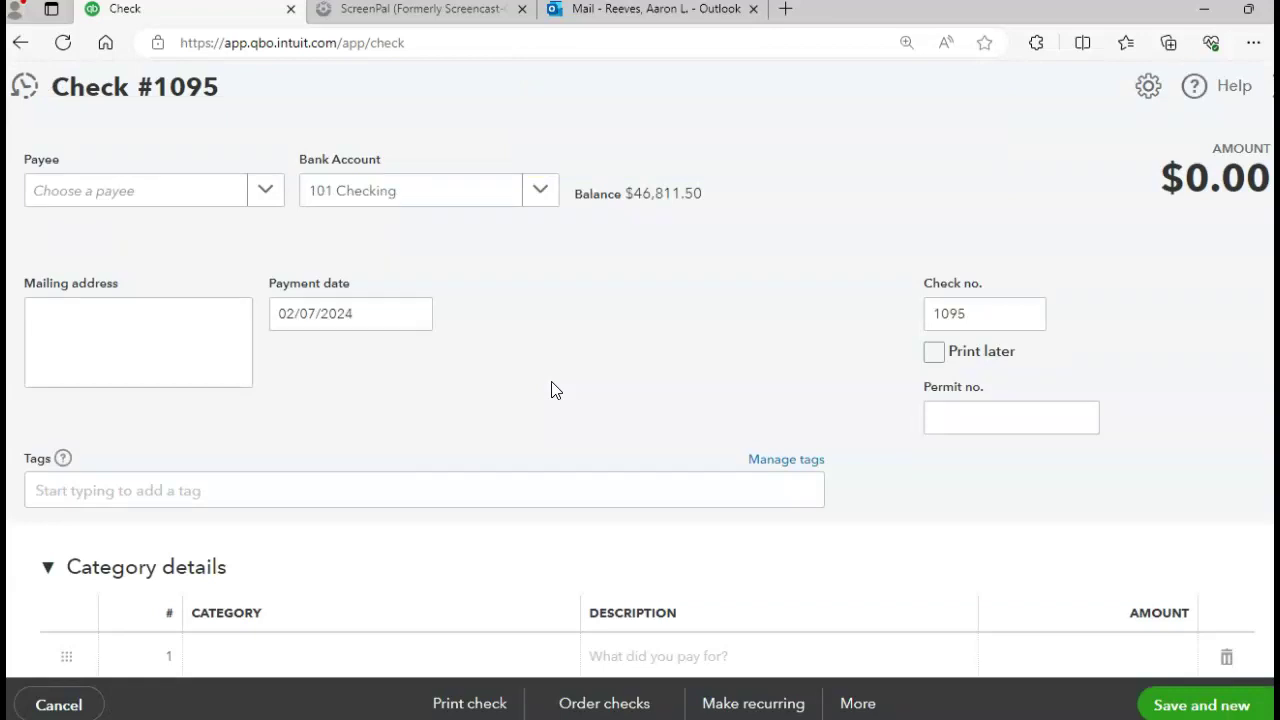
# Choose Any Time Deployment as the new check's payee and set the payment date to 02/15/2024
pyautogui.click(266, 192)
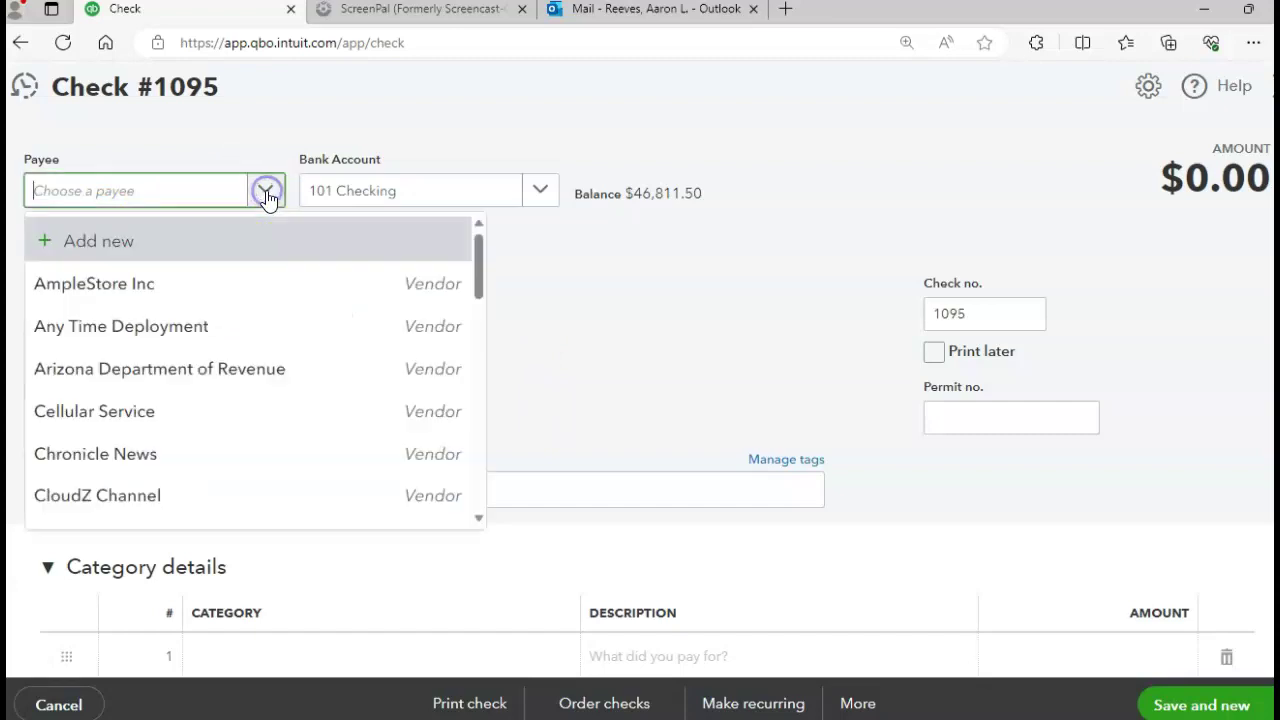
pyautogui.click(188, 320)
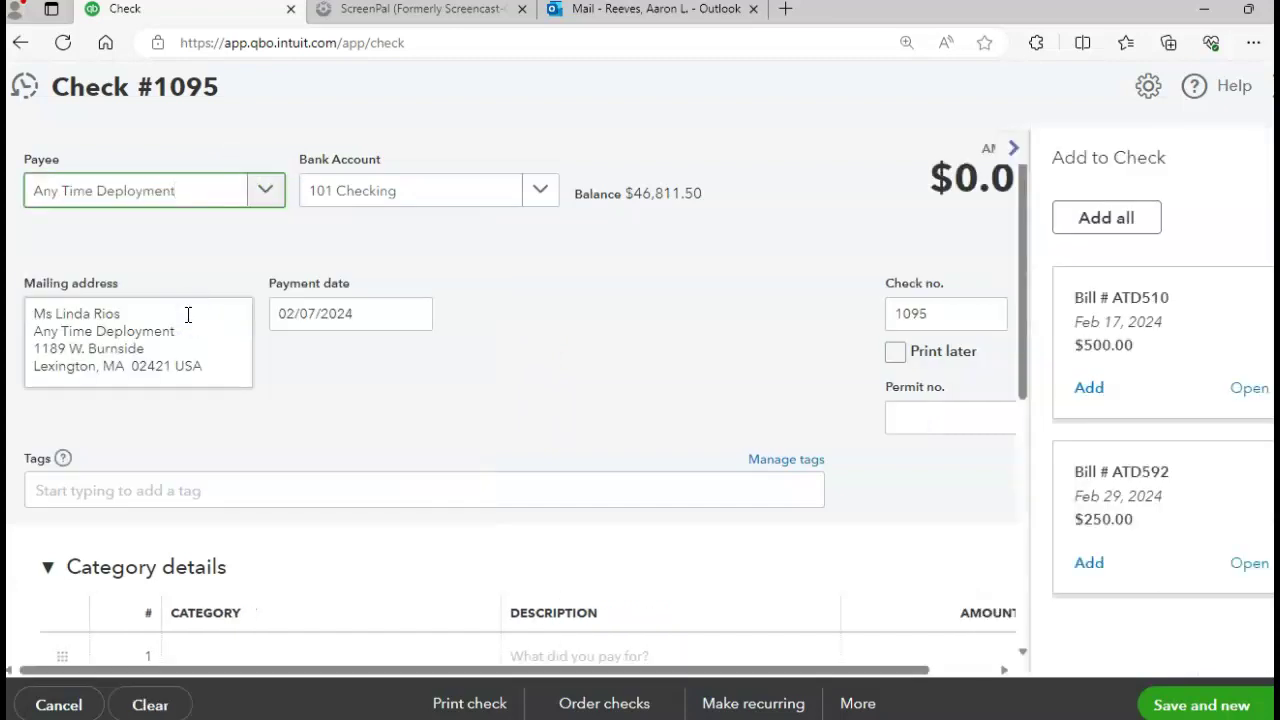
pyautogui.click(414, 316)
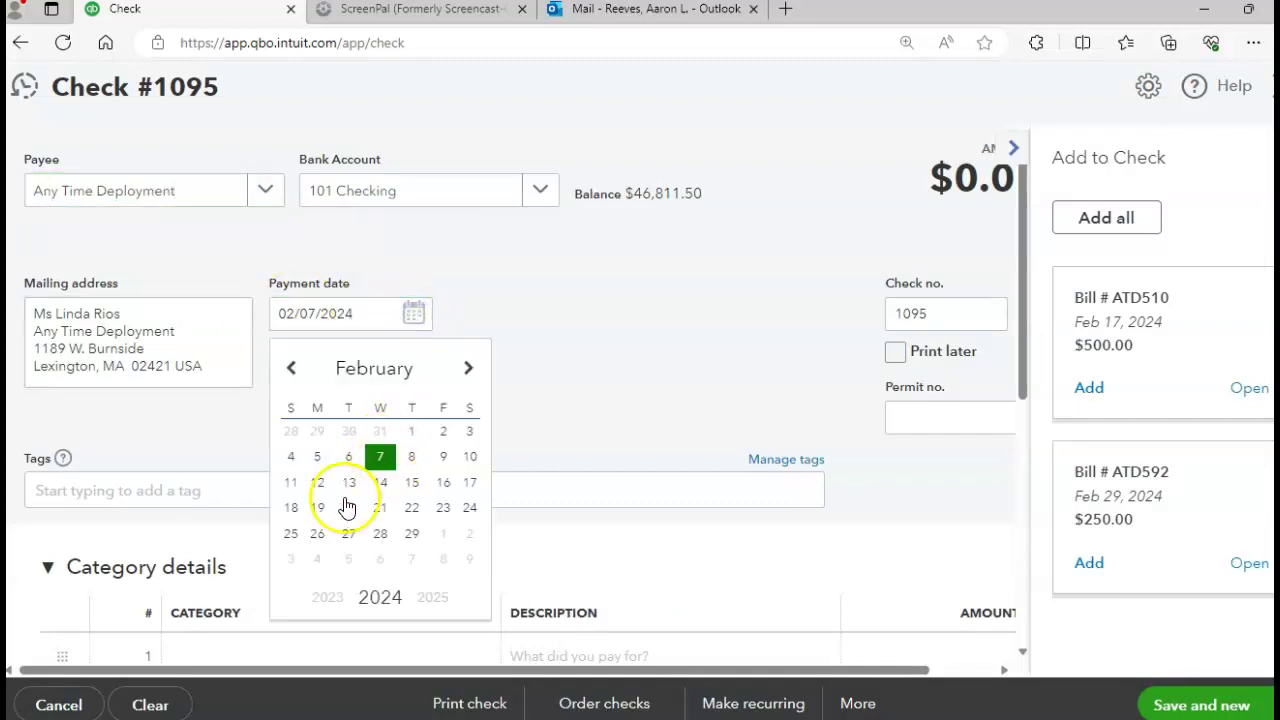
pyautogui.click(414, 484)
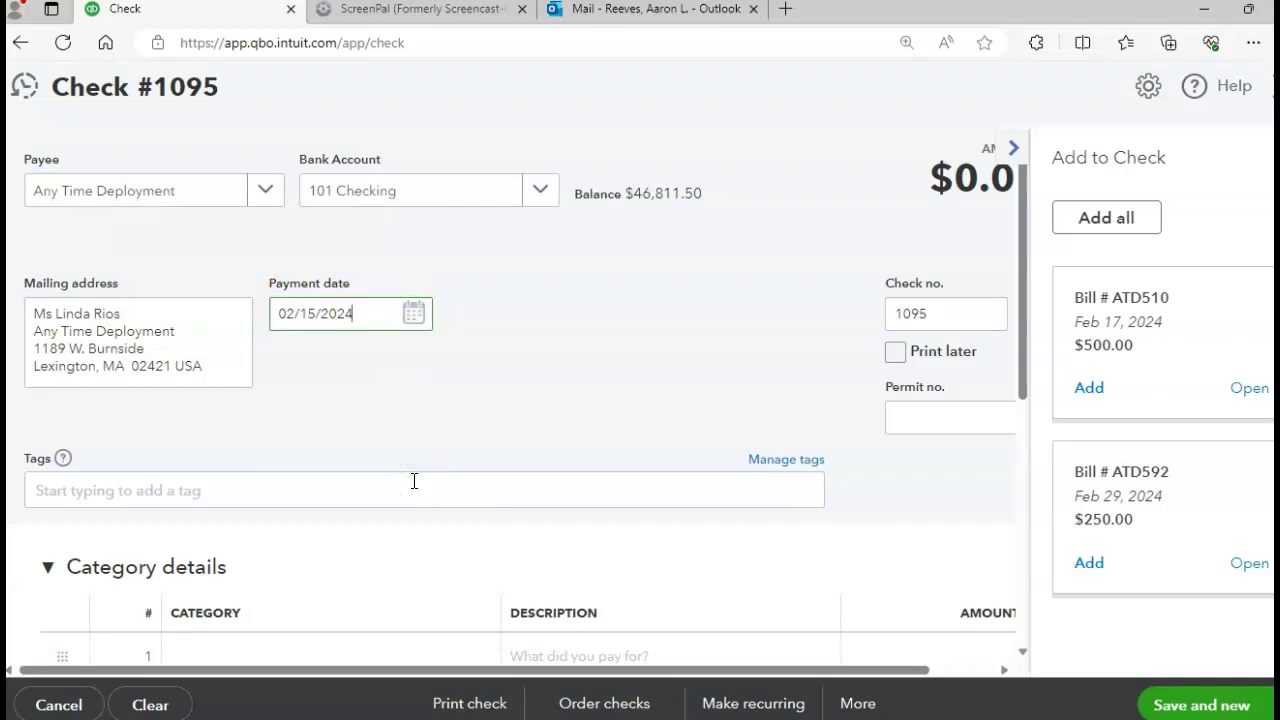
# Add Any Time Deployment's bill ATD510 to the check, then save the payment and start a new check
pyautogui.click(1092, 380)
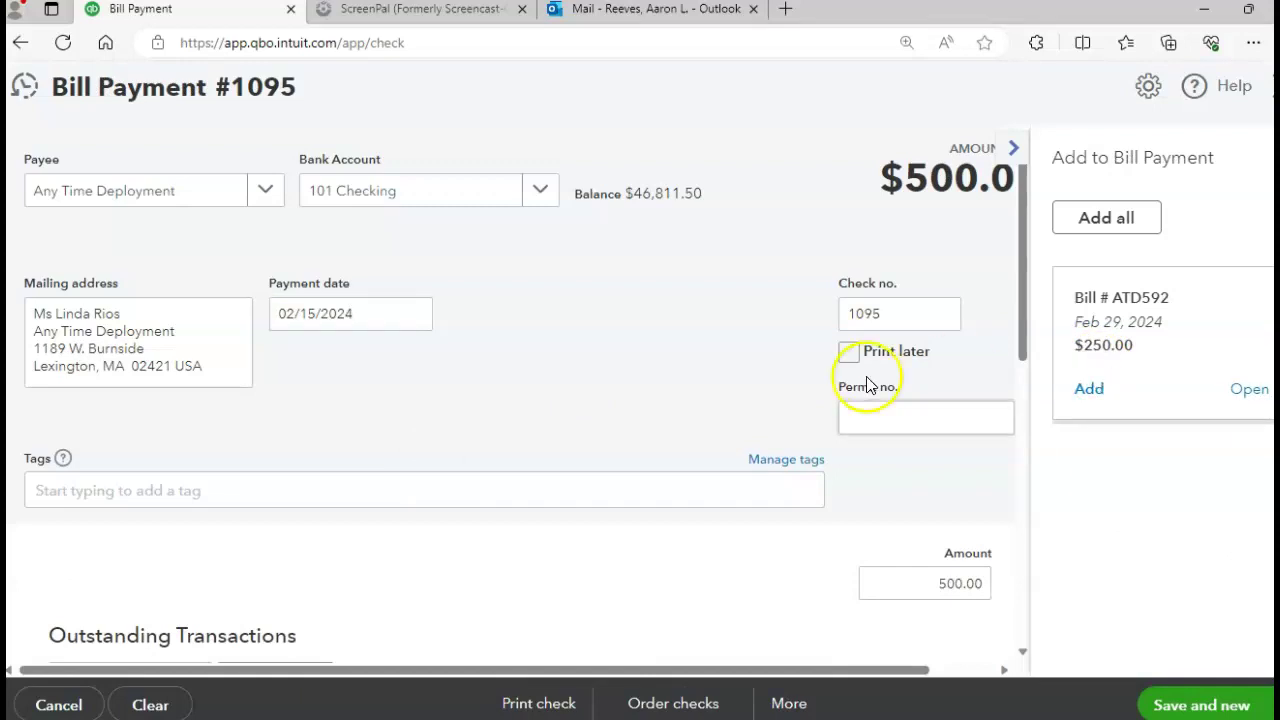
pyautogui.moveTo(1020, 330); pyautogui.dragTo(1037, 571)
pyautogui.click(1188, 704)
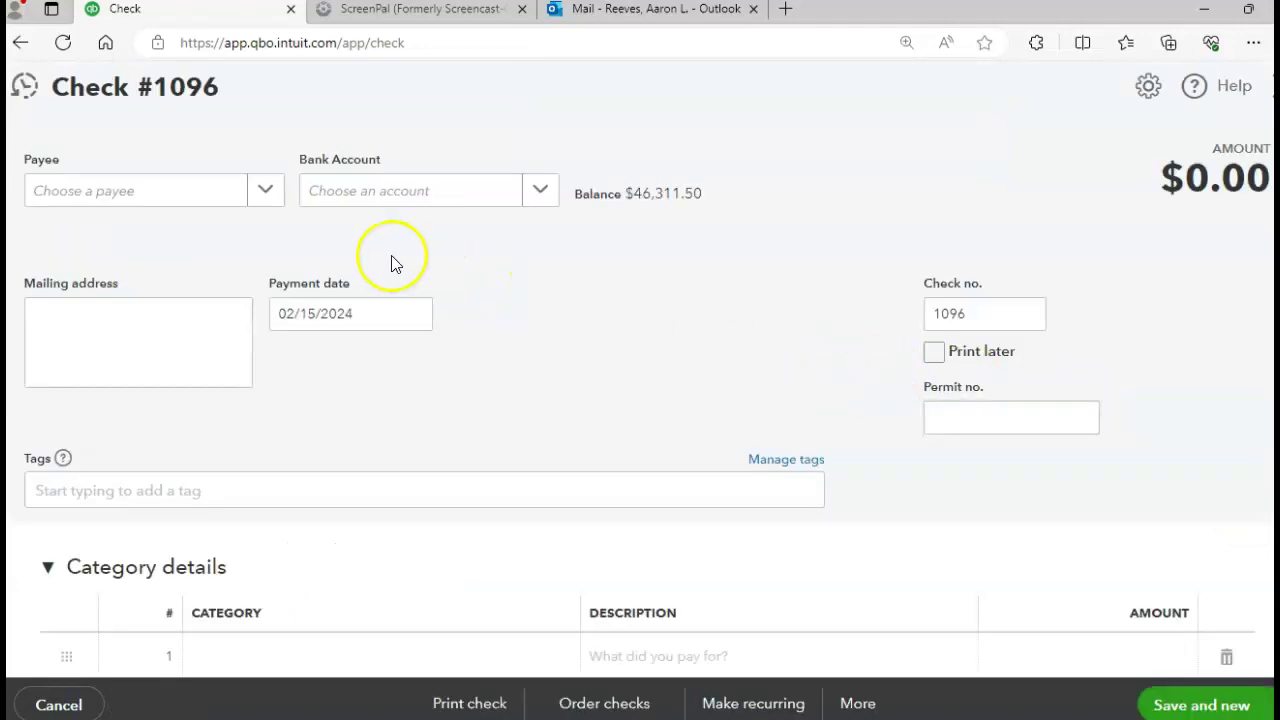
# Choose CloudZ Channel as the check's payee, add its bill CZ333, then save the payment and start a new check
pyautogui.click(268, 196)
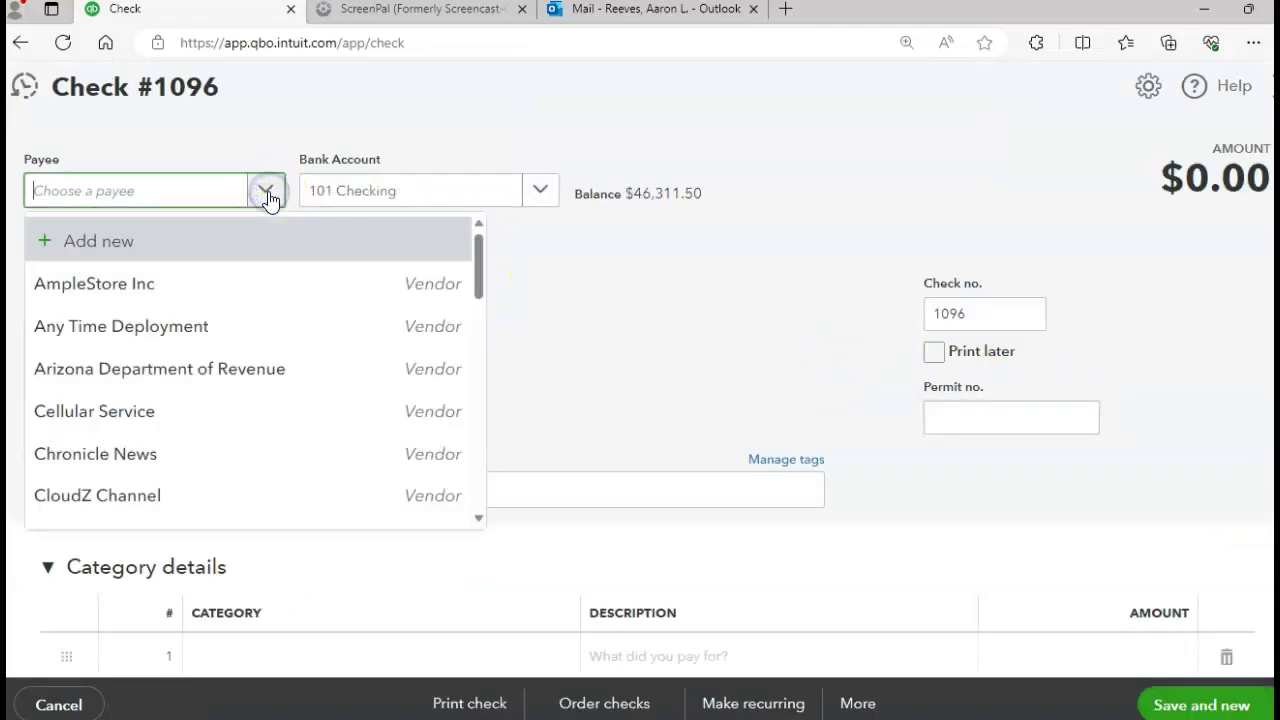
pyautogui.click(127, 497)
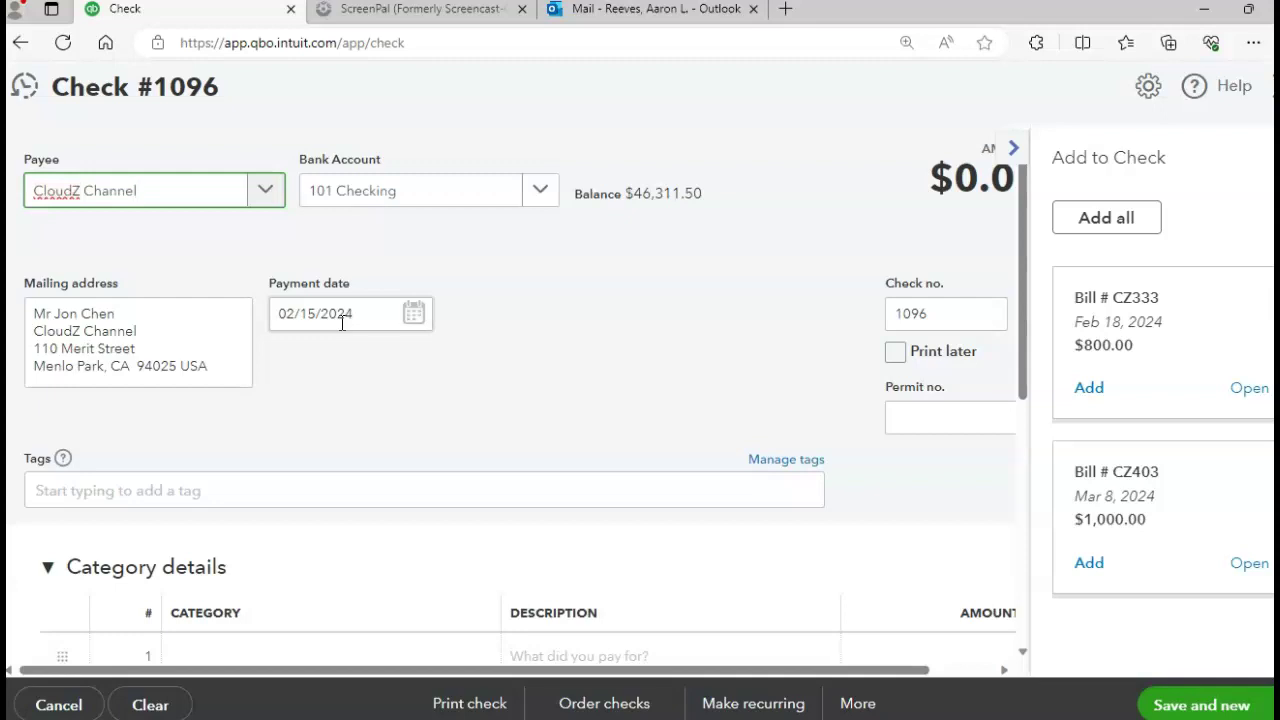
pyautogui.click(1088, 388)
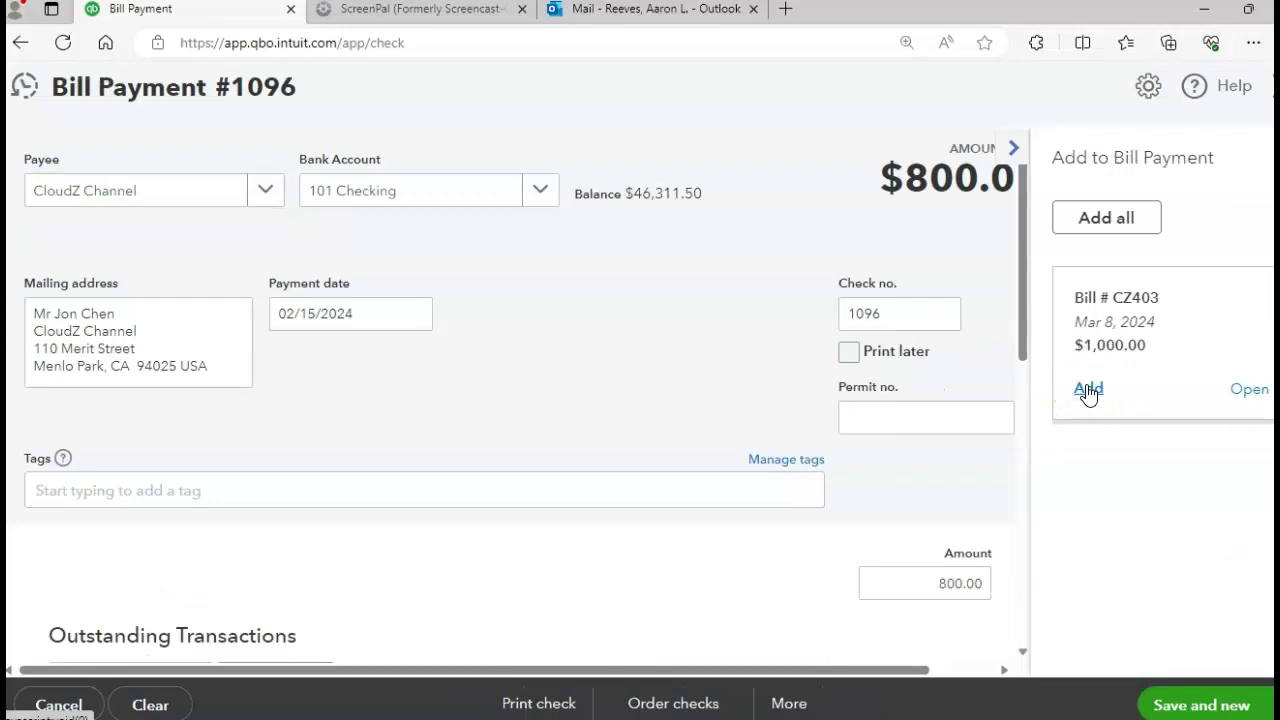
pyautogui.moveTo(1014, 332); pyautogui.dragTo(1028, 537)
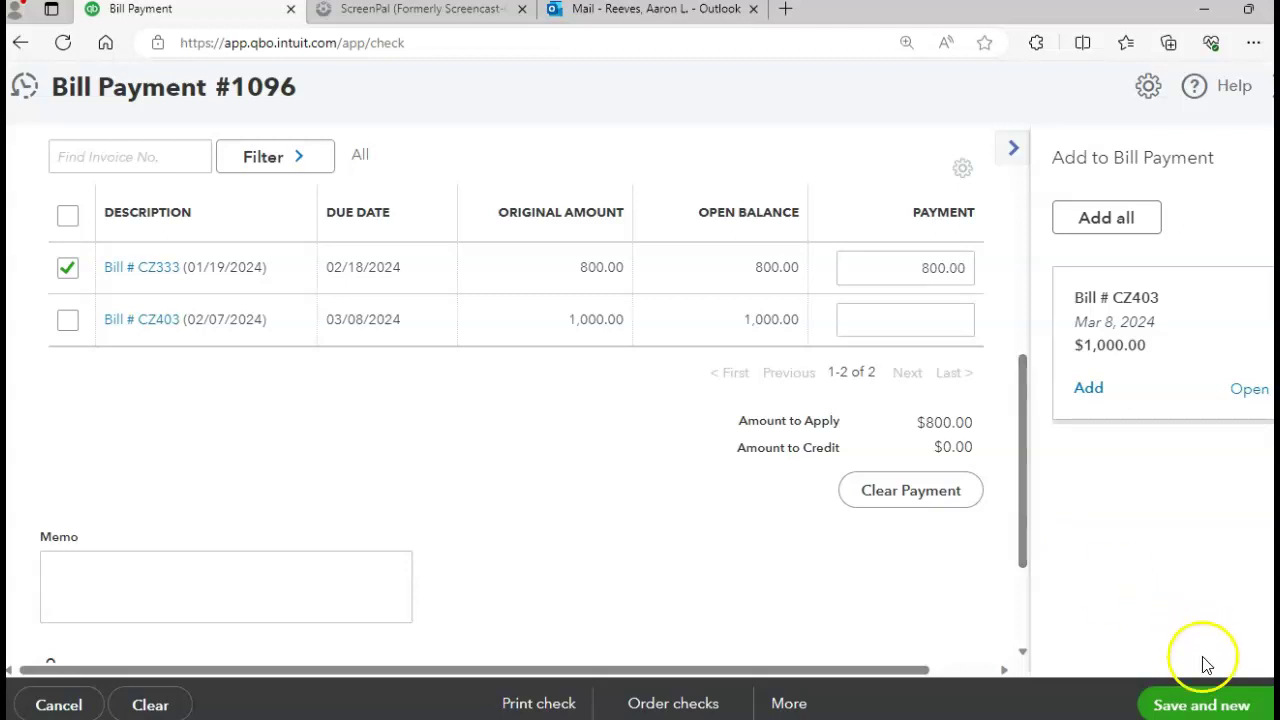
pyautogui.click(1204, 708)
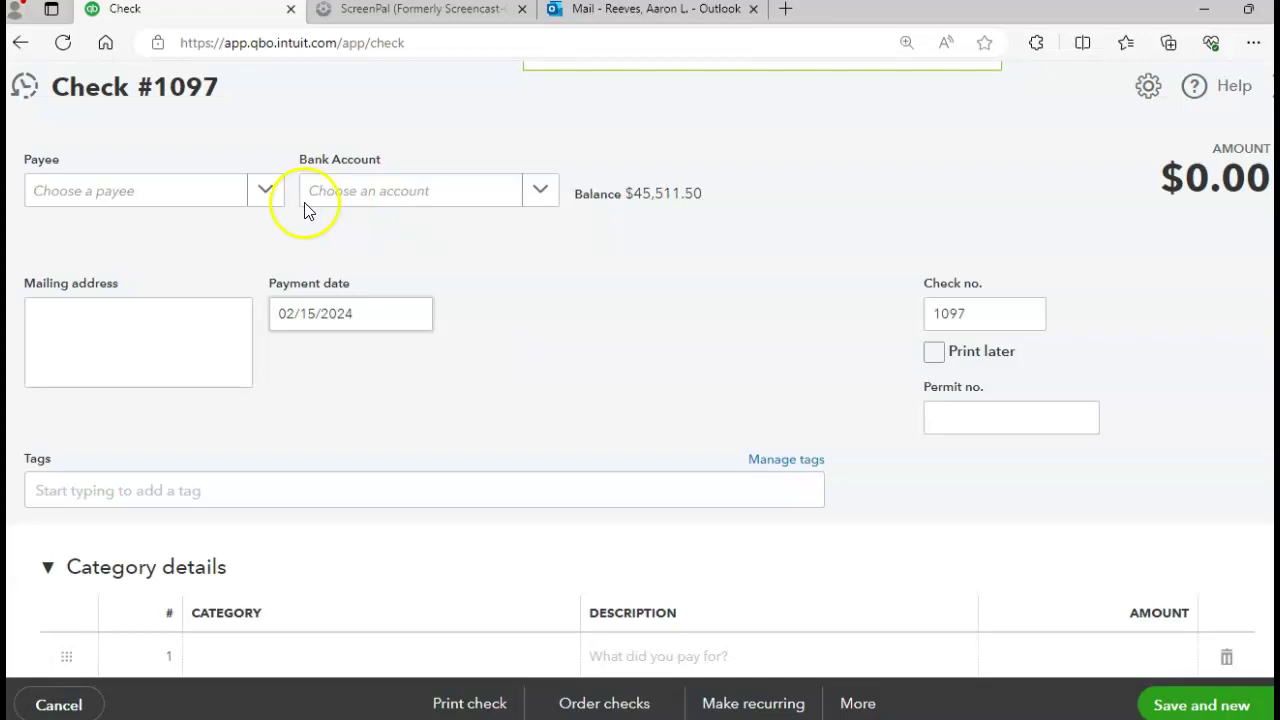
# Choose Conf/Call as the payee of the new check
pyautogui.click(267, 192)
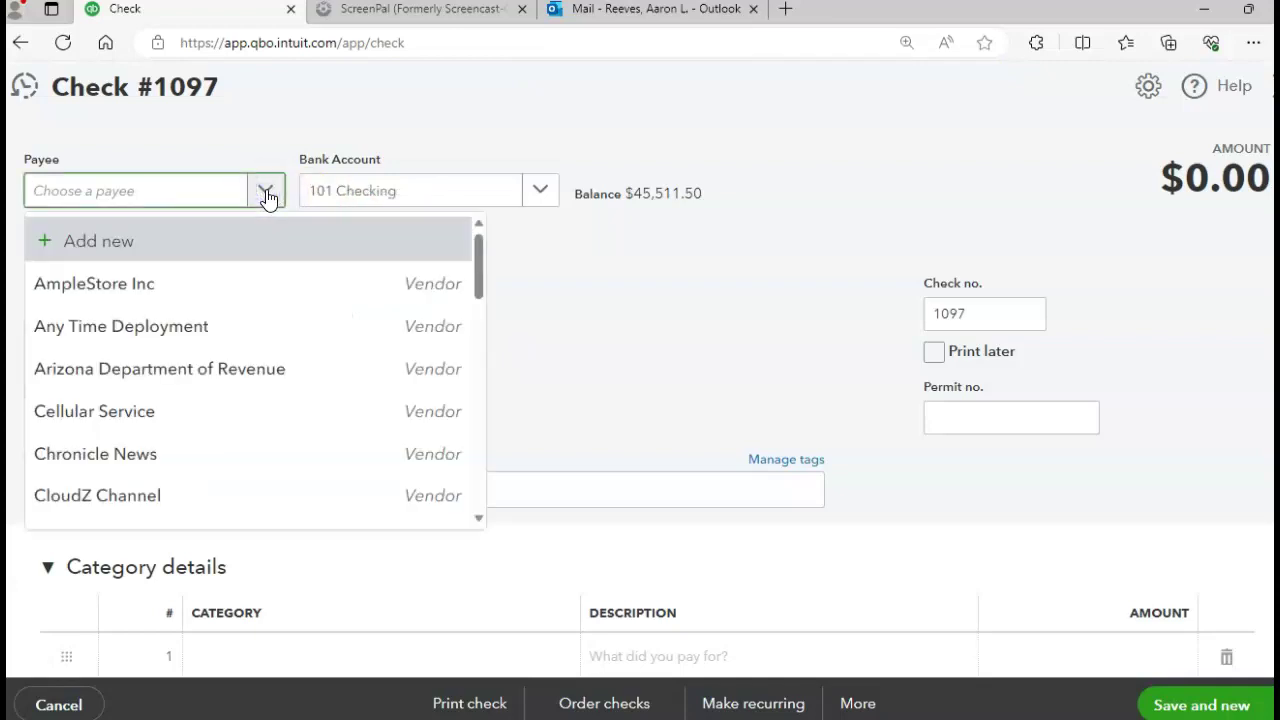
pyautogui.click(266, 192)
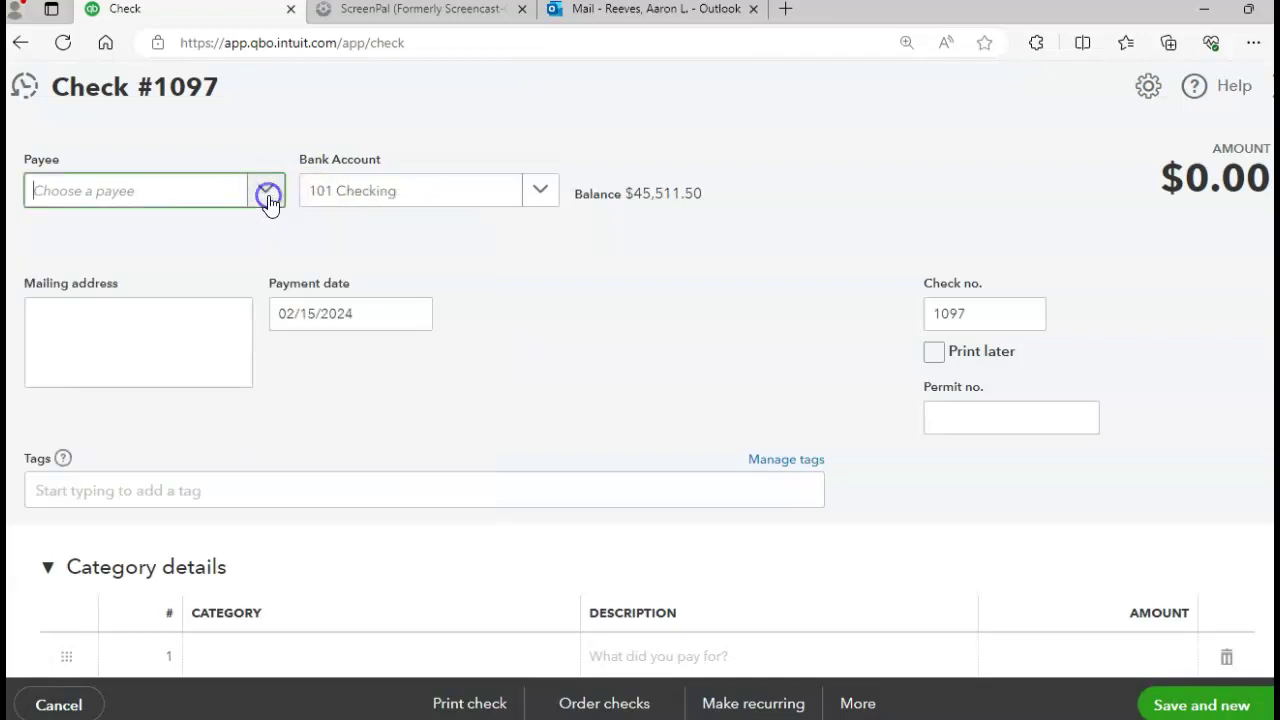
pyautogui.click(267, 194)
pyautogui.moveTo(475, 265); pyautogui.dragTo(475, 296)
pyautogui.click(276, 430)
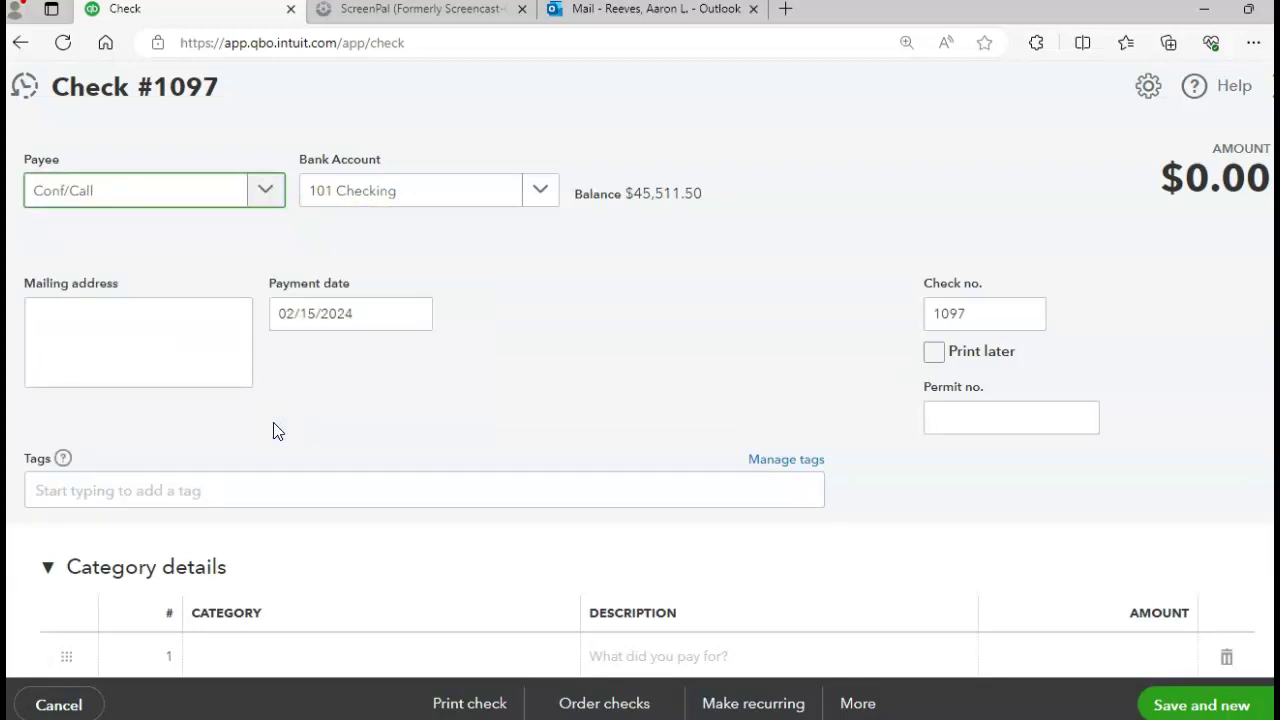
pyautogui.click(334, 358)
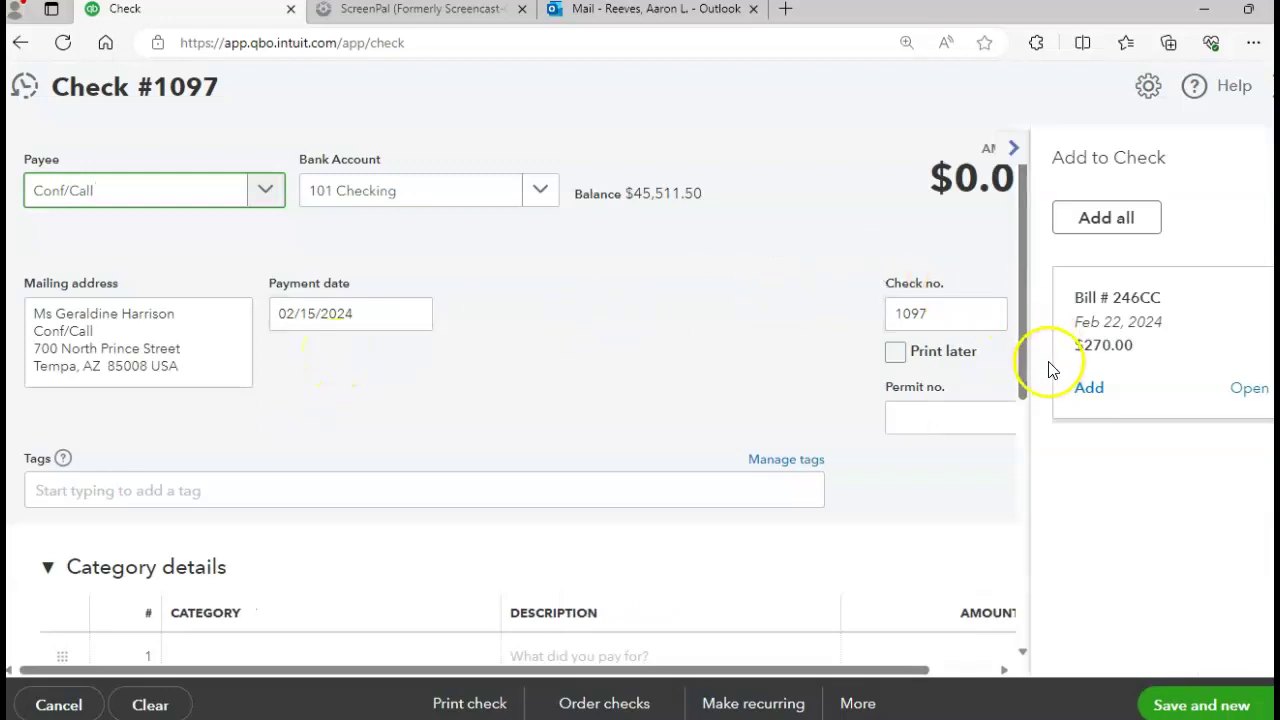
# Add Conf/Call's bill 246CC to the check, then save and close the payment
pyautogui.click(1088, 390)
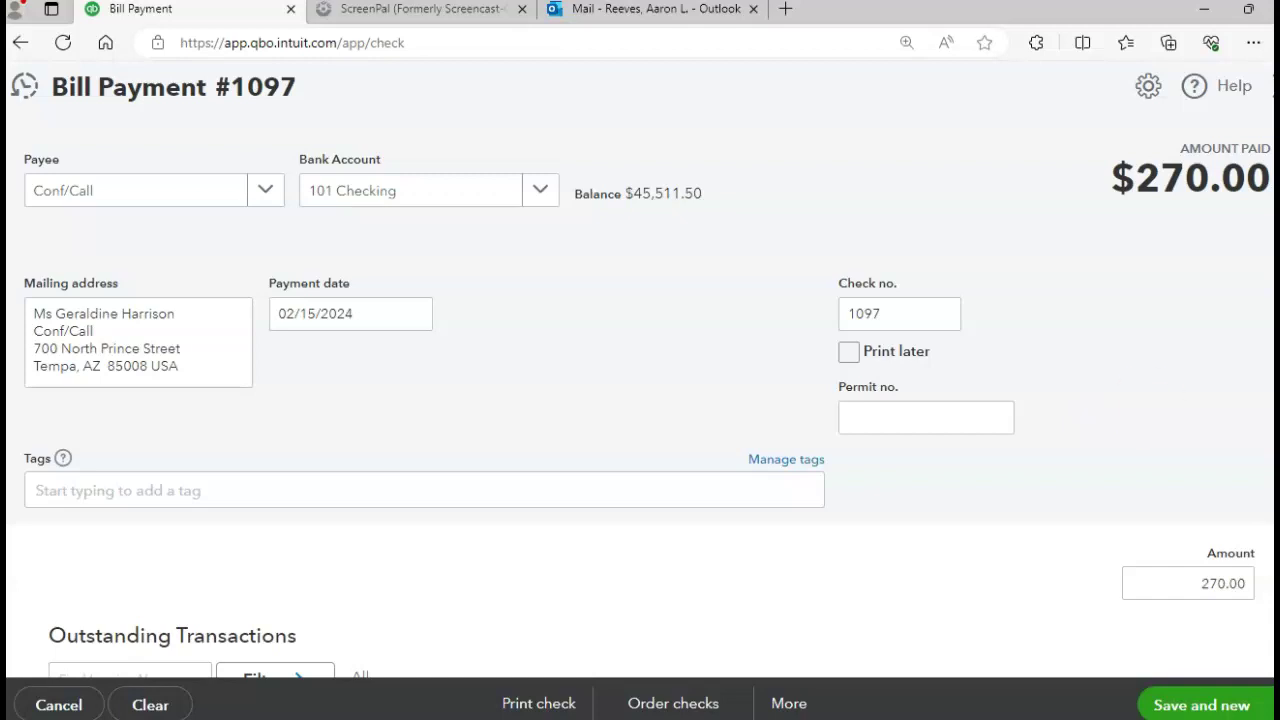
pyautogui.scroll(-5, 640, 400)
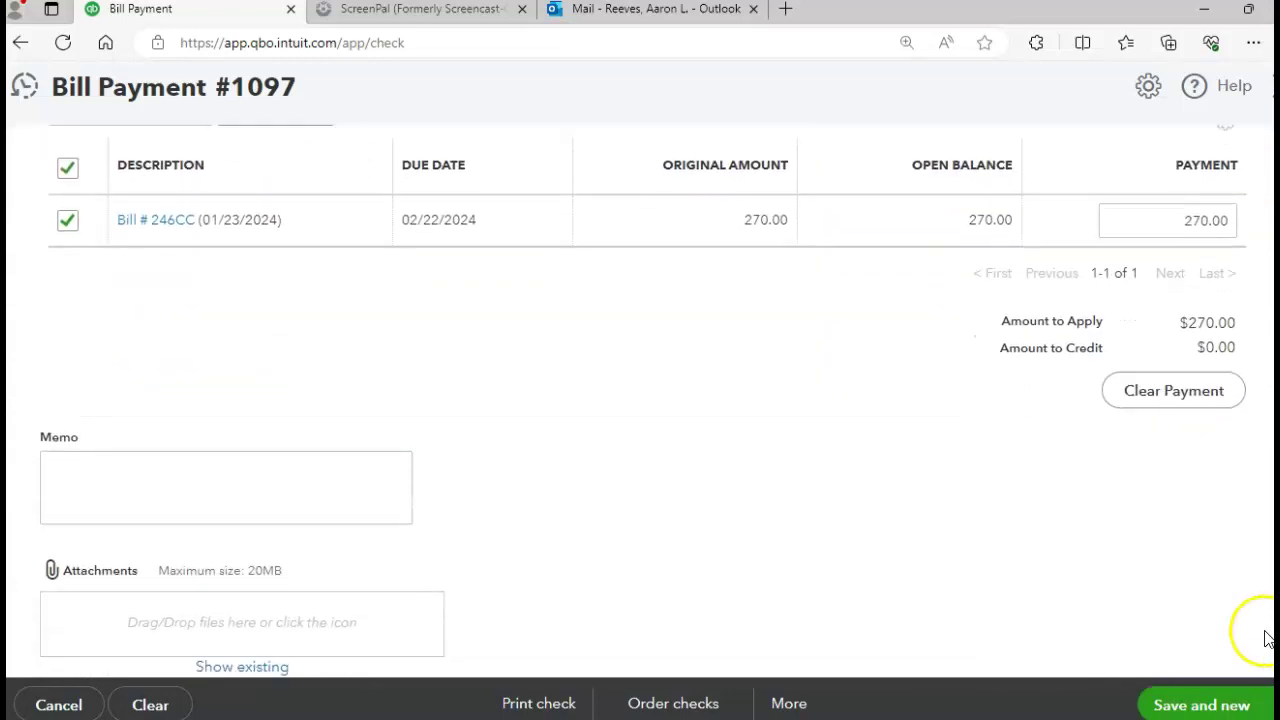
pyautogui.click(1272, 705)
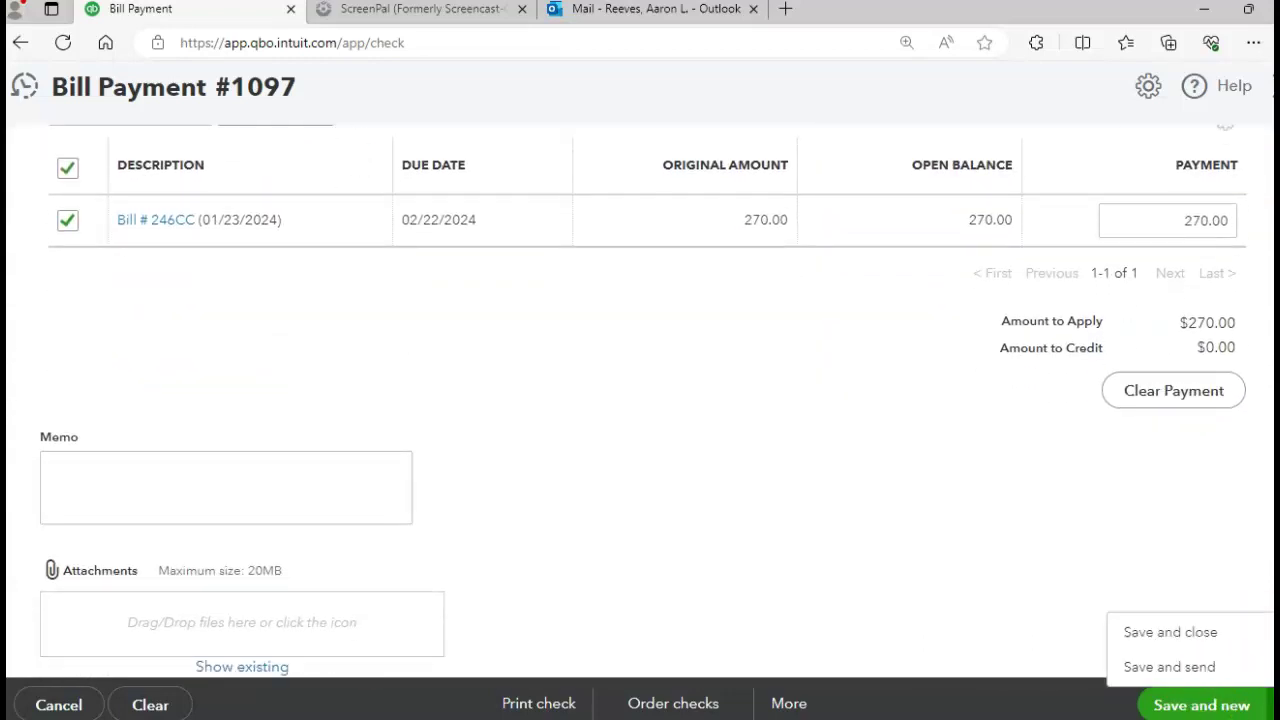
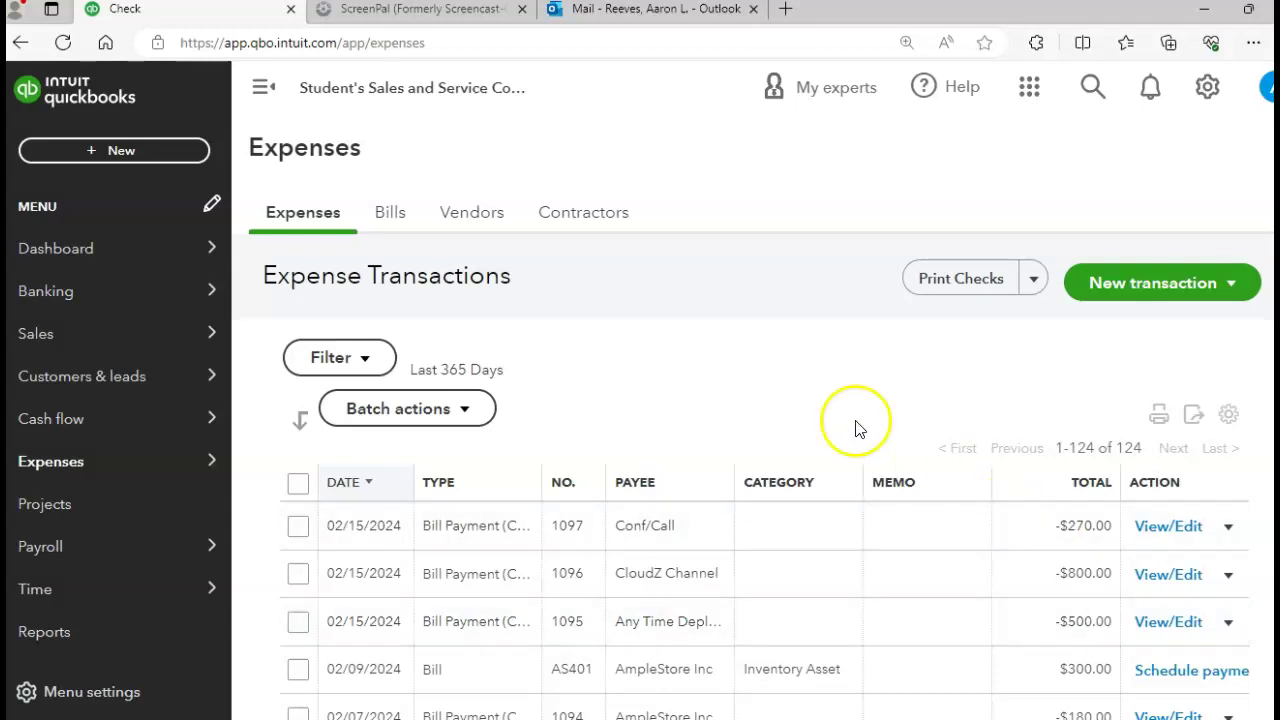
# Create a new bill from the bills list and choose Conf/Call as the vendor
pyautogui.click(396, 222)
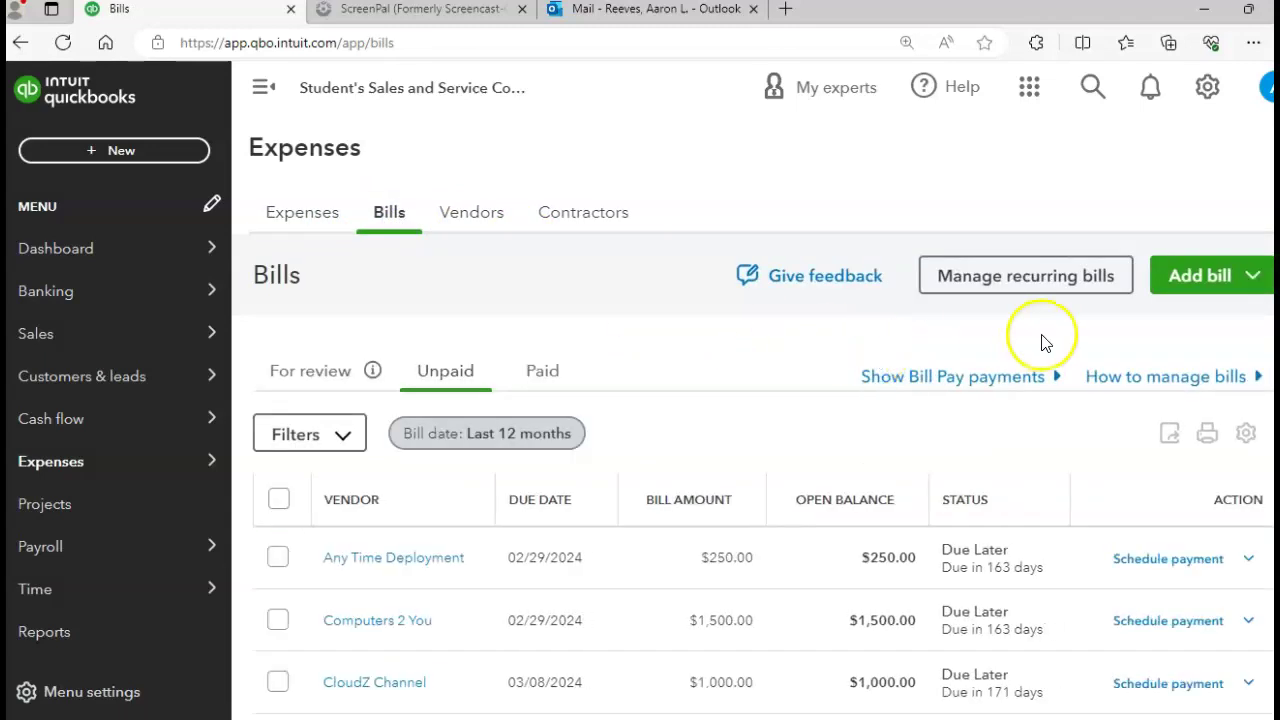
pyautogui.click(1183, 289)
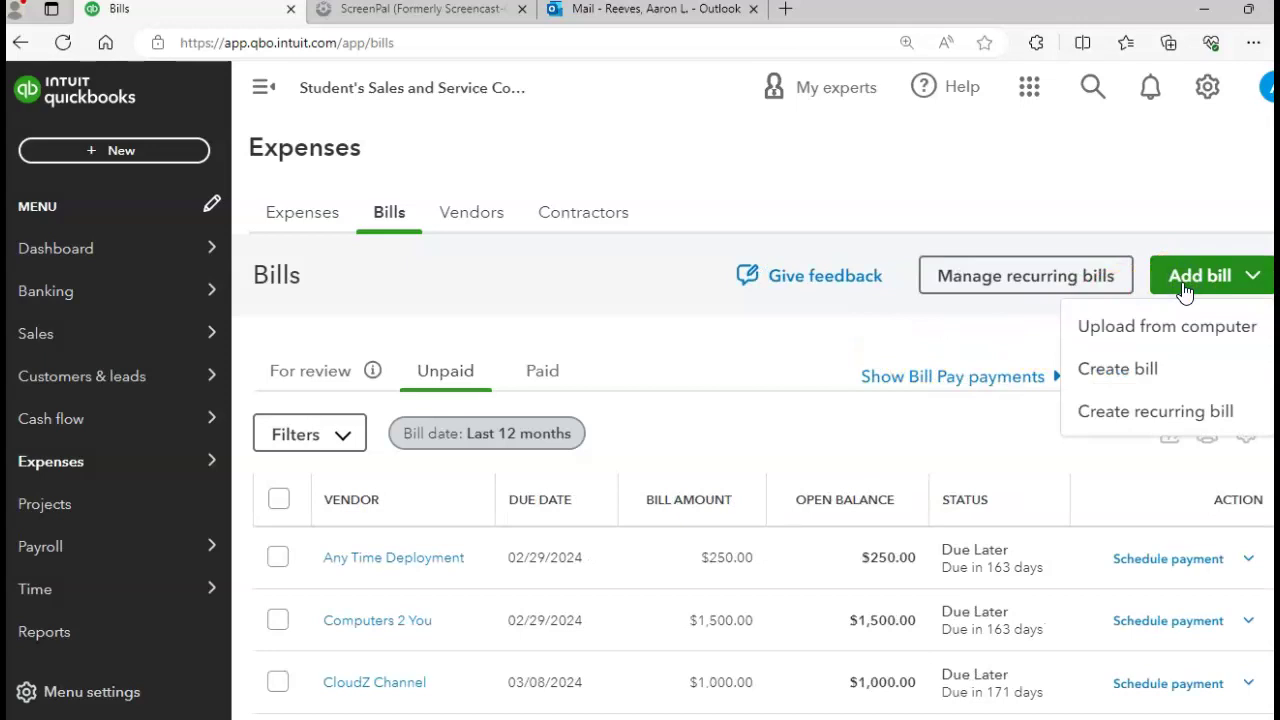
pyautogui.click(1122, 369)
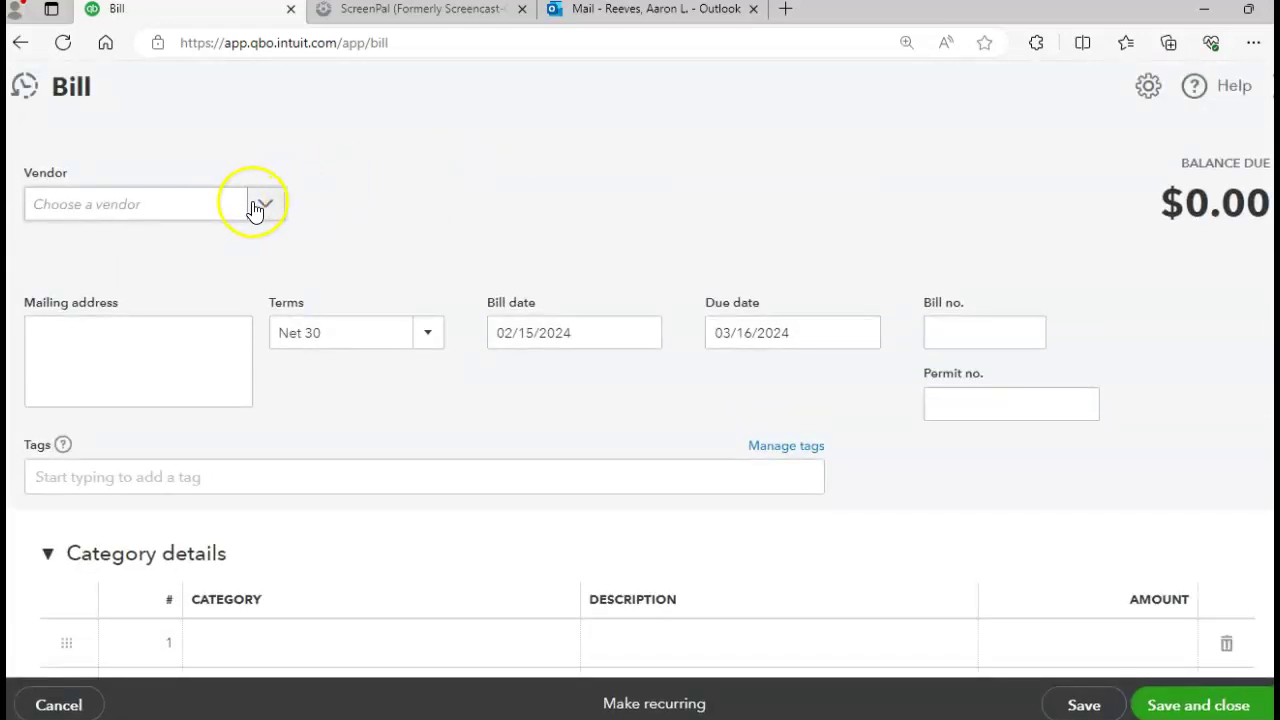
pyautogui.click(257, 206)
pyautogui.click(125, 210)
pyautogui.write('CON')
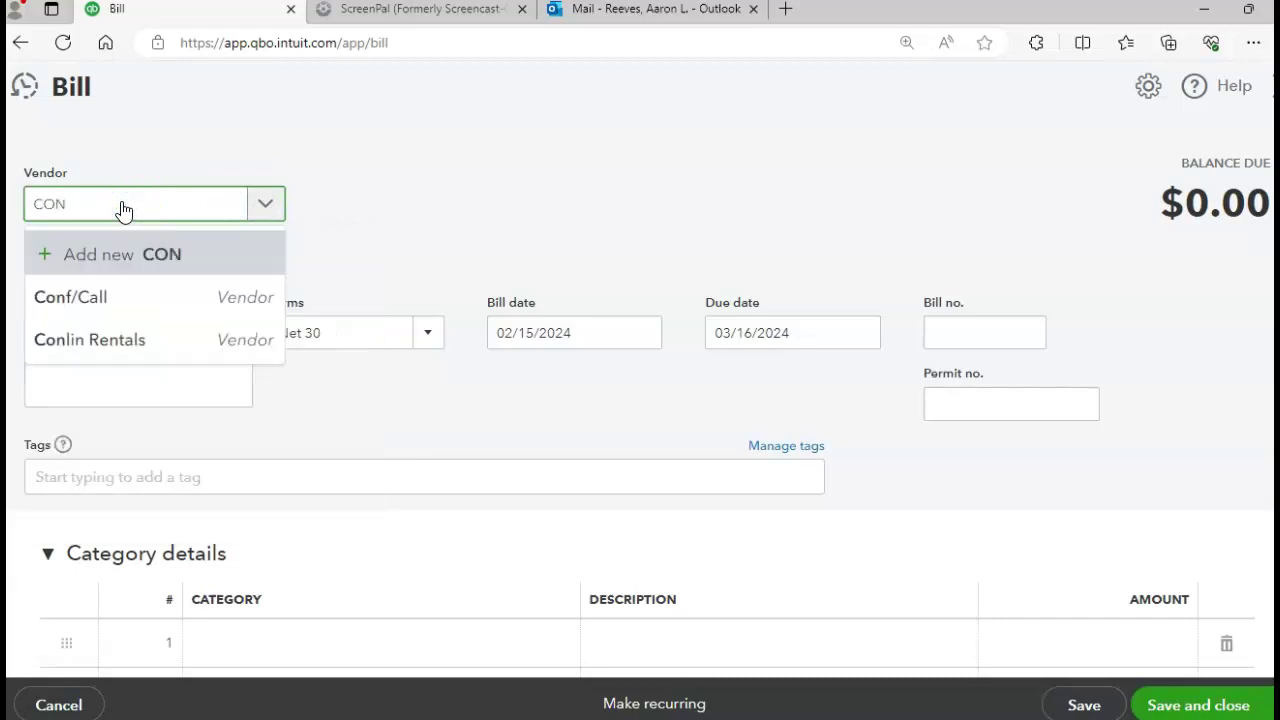
pyautogui.click(106, 297)
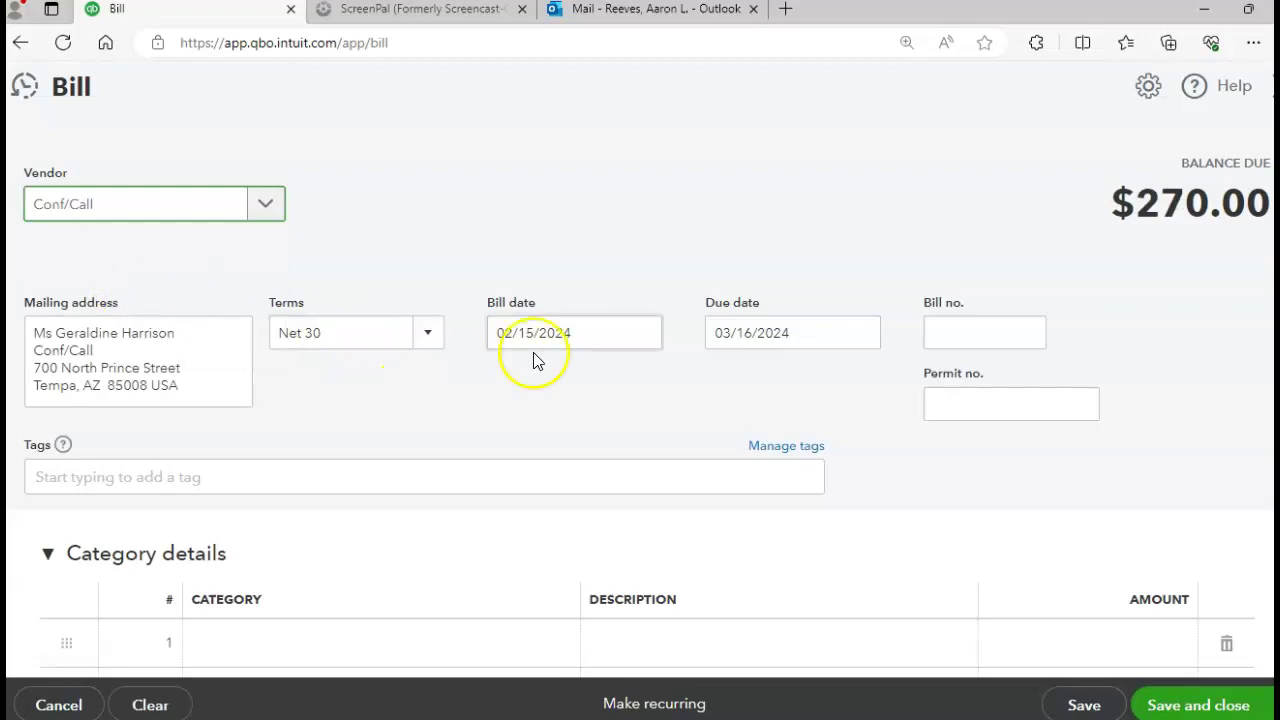
# Set the Conf/Call bill's date to 02/18/2024
pyautogui.click(603, 338)
pyautogui.click(644, 332)
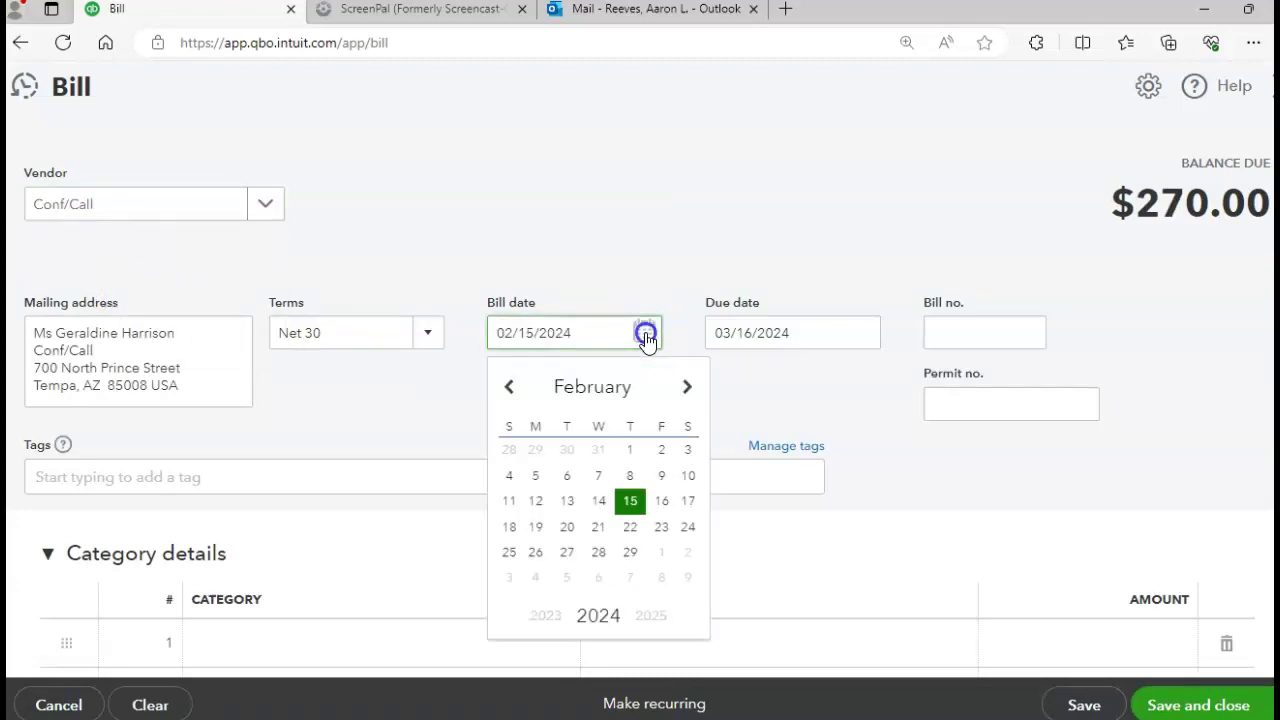
pyautogui.click(511, 527)
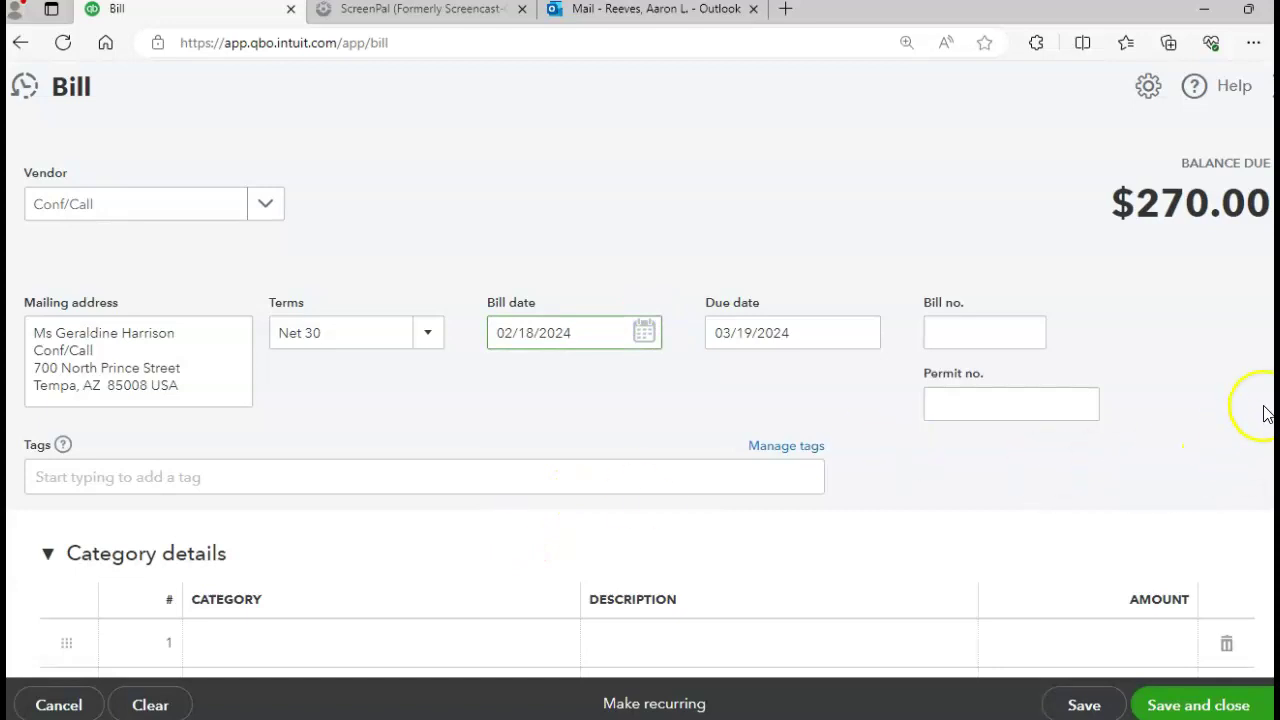
# Set the quantity of the Webinars item on the Conf/Call bill to 3
pyautogui.scroll(-4, 640, 400)
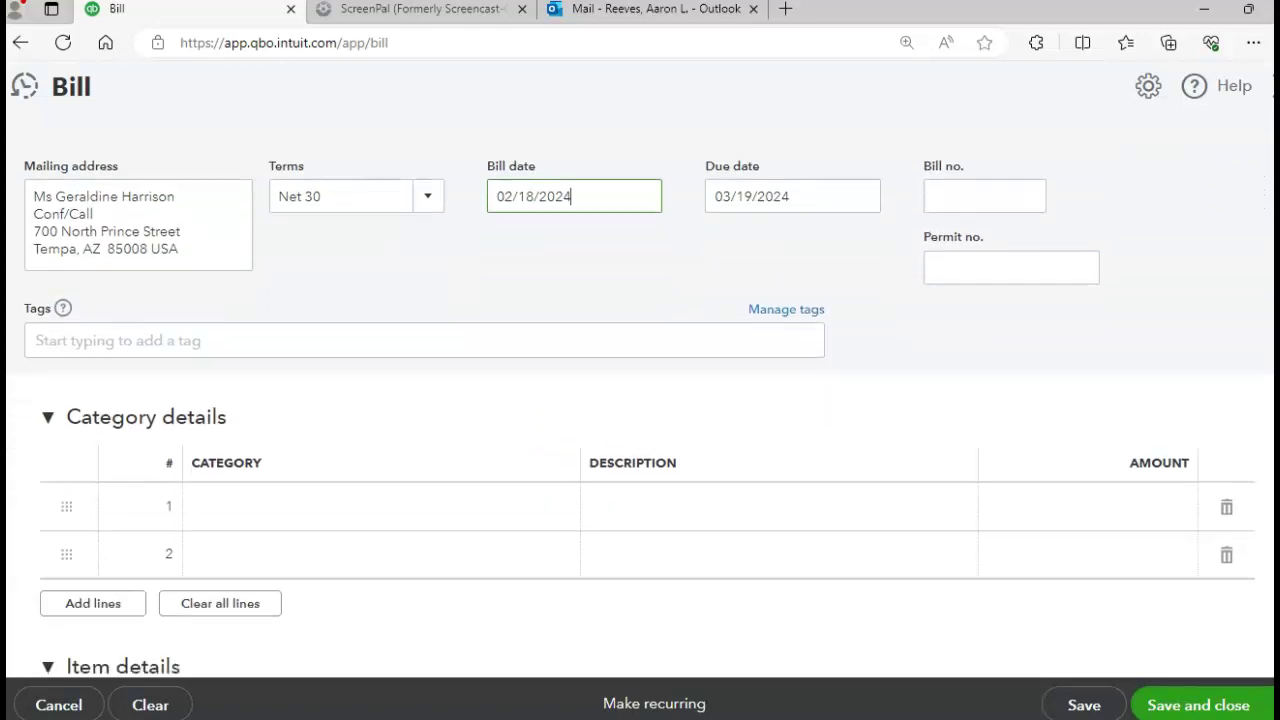
pyautogui.scroll(-2, 640, 400)
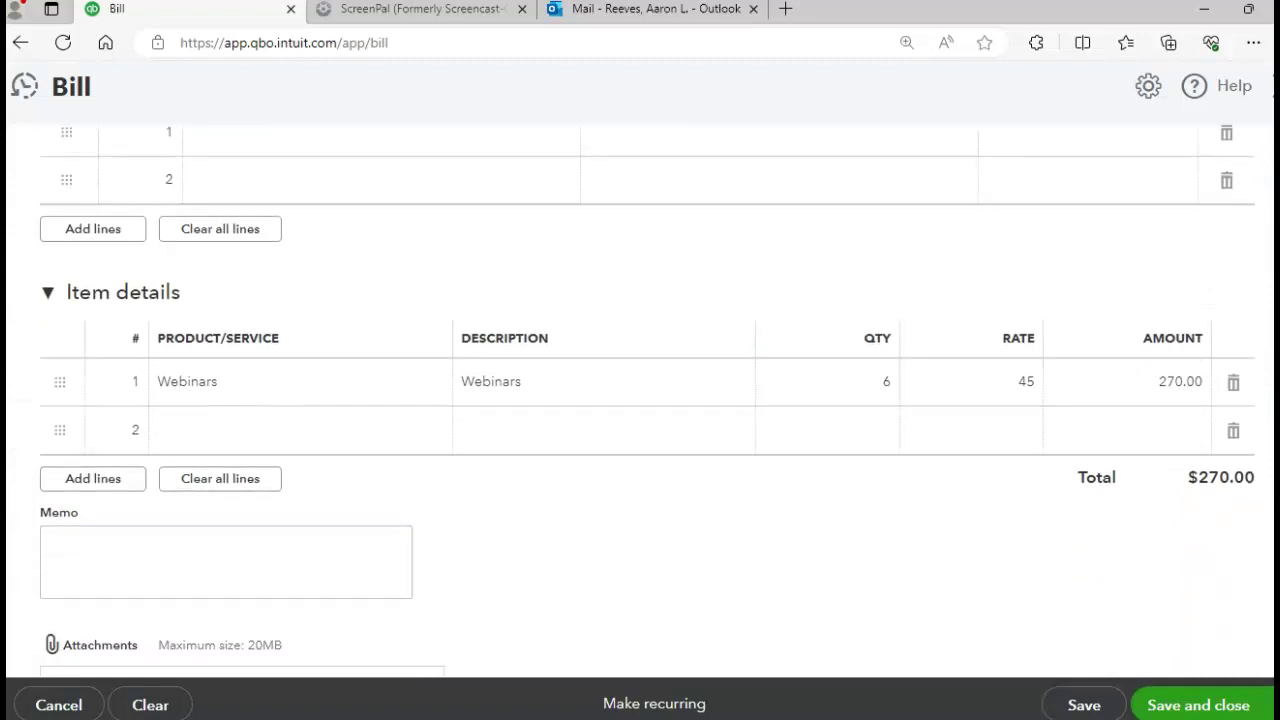
pyautogui.click(889, 388)
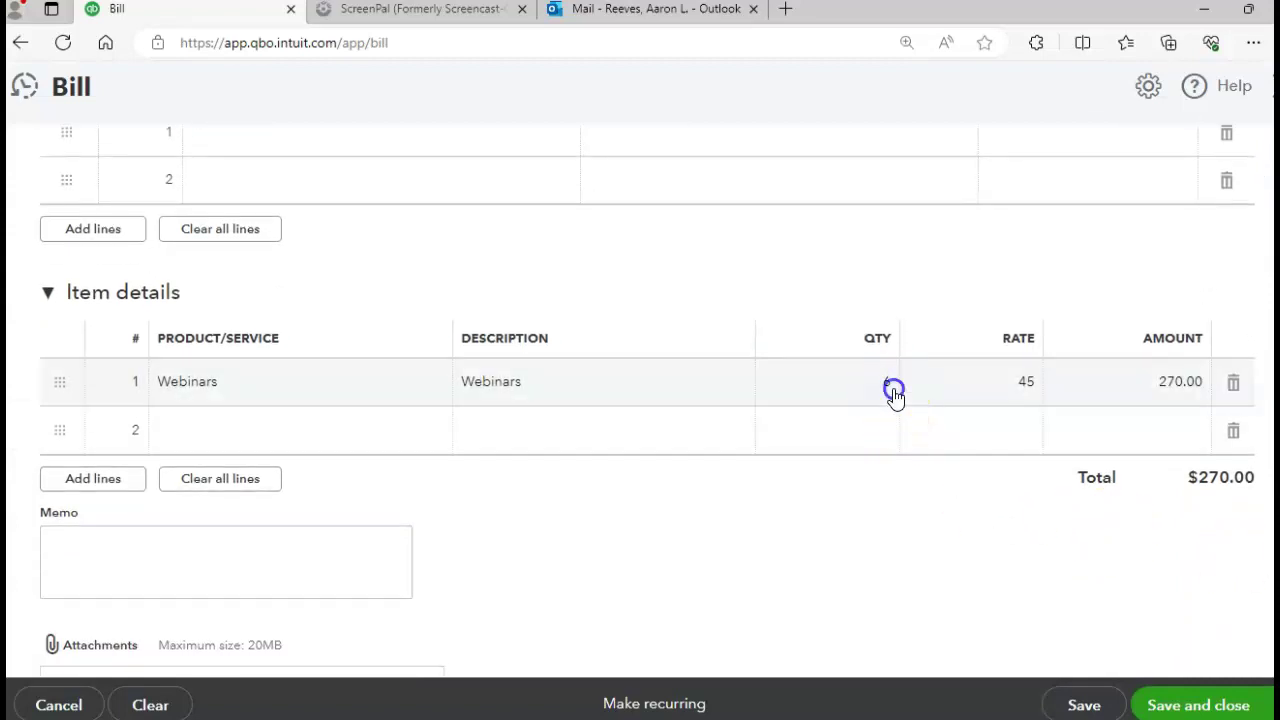
pyautogui.write('3')
pyautogui.press('Tab')
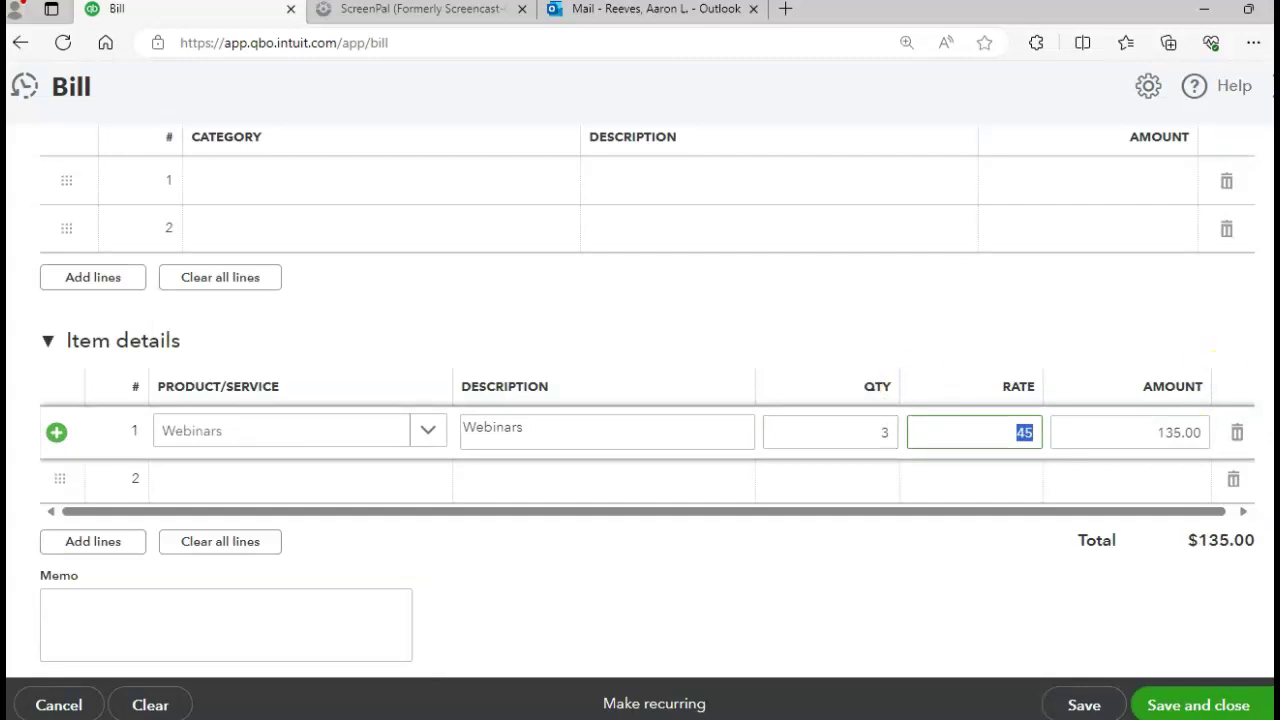
# Enter bill number 275CC for the Conf/Call bill, then save it and start a new bill
pyautogui.scroll(5, 947, 220)
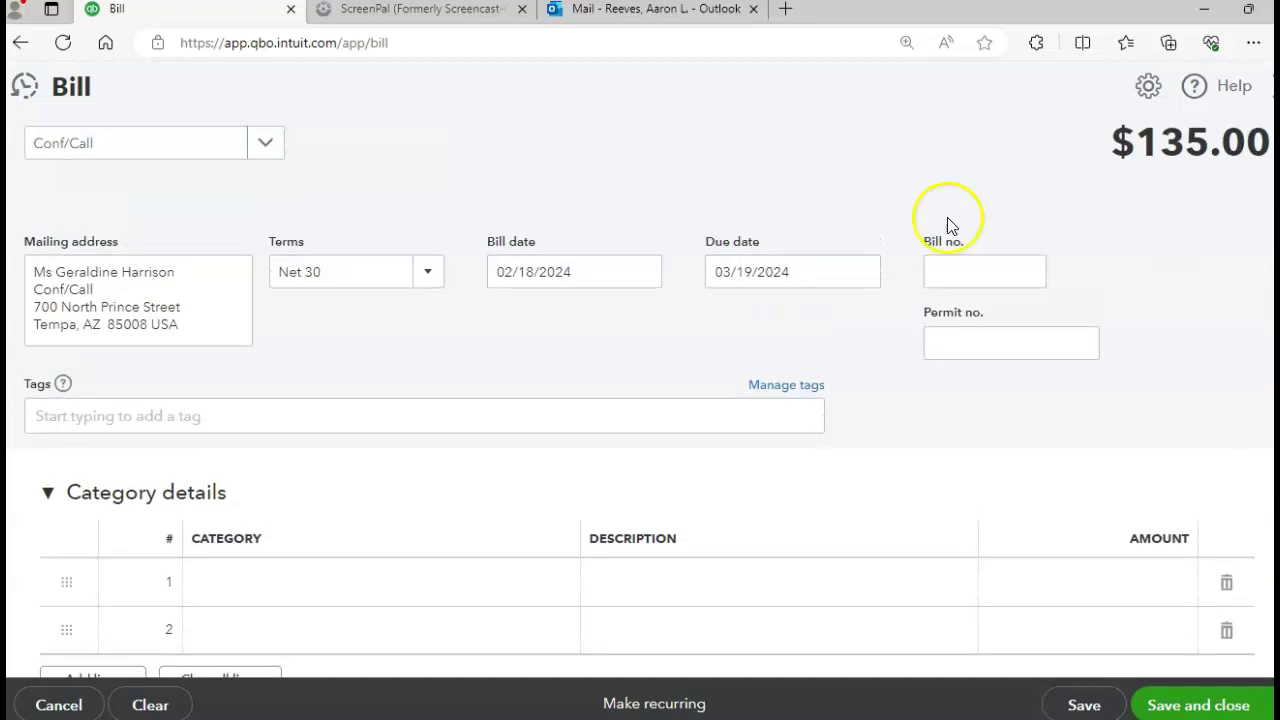
pyautogui.click(950, 270)
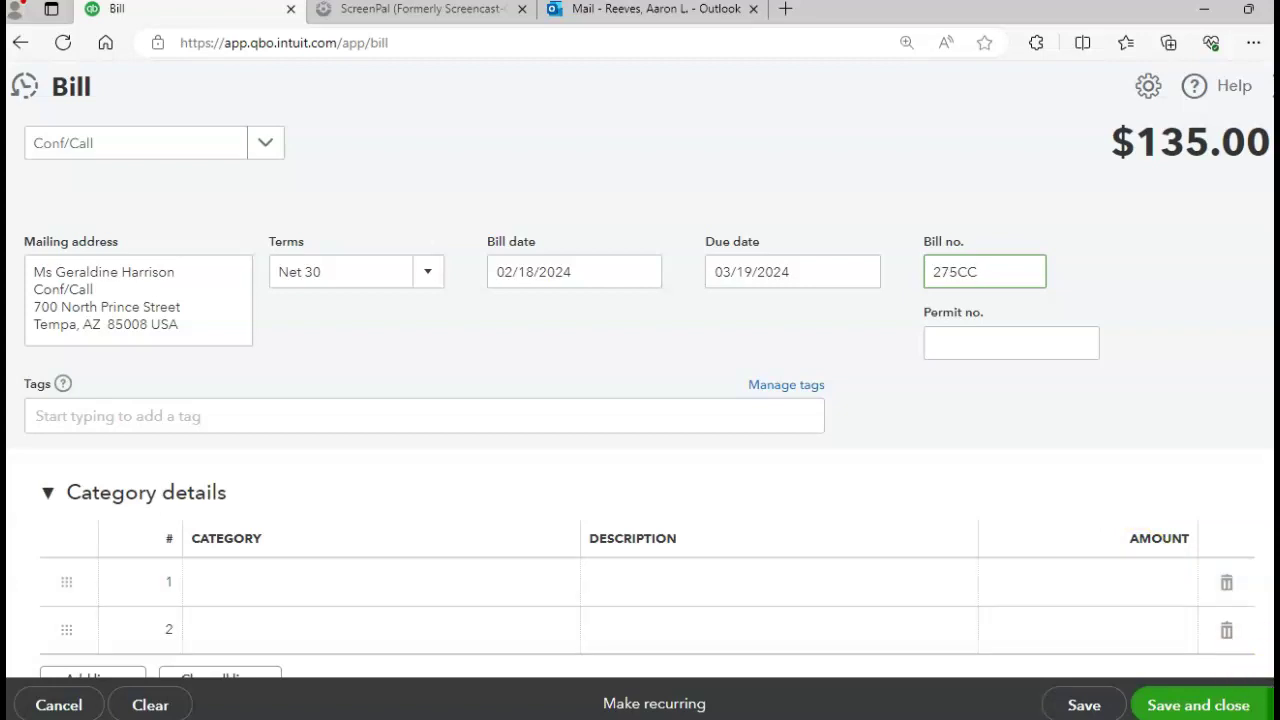
pyautogui.click(1268, 705)
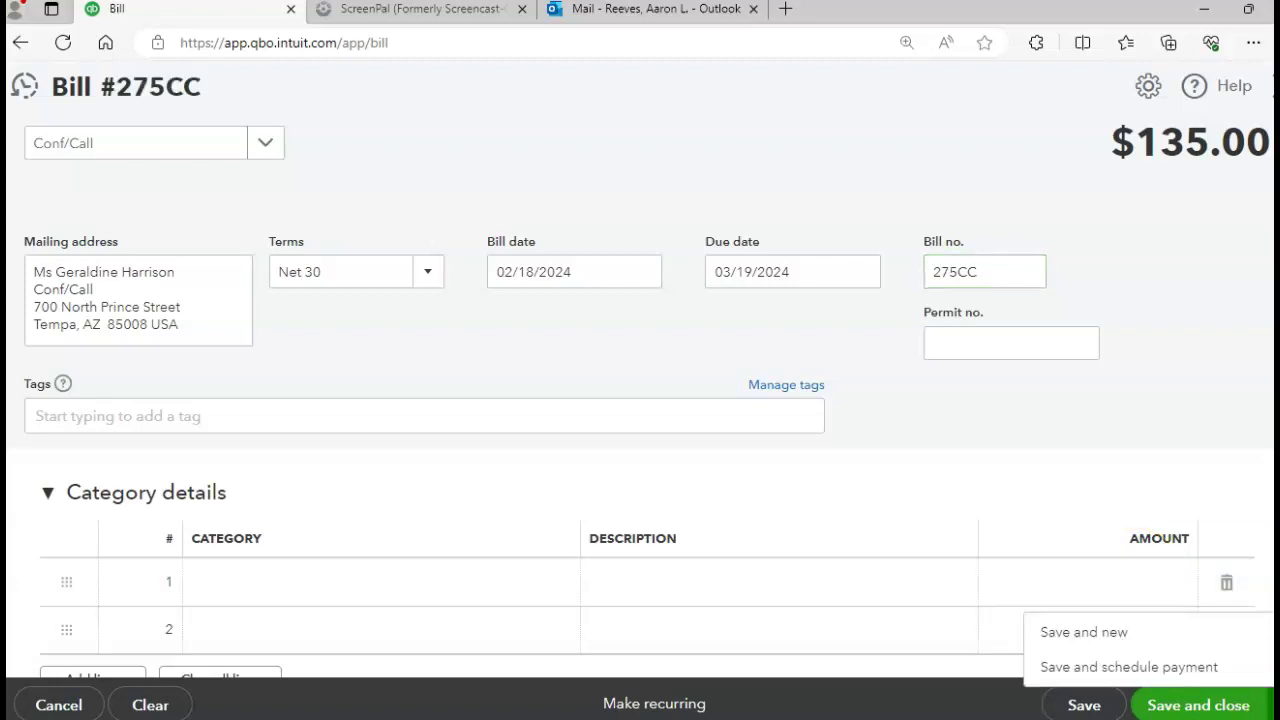
pyautogui.click(1099, 640)
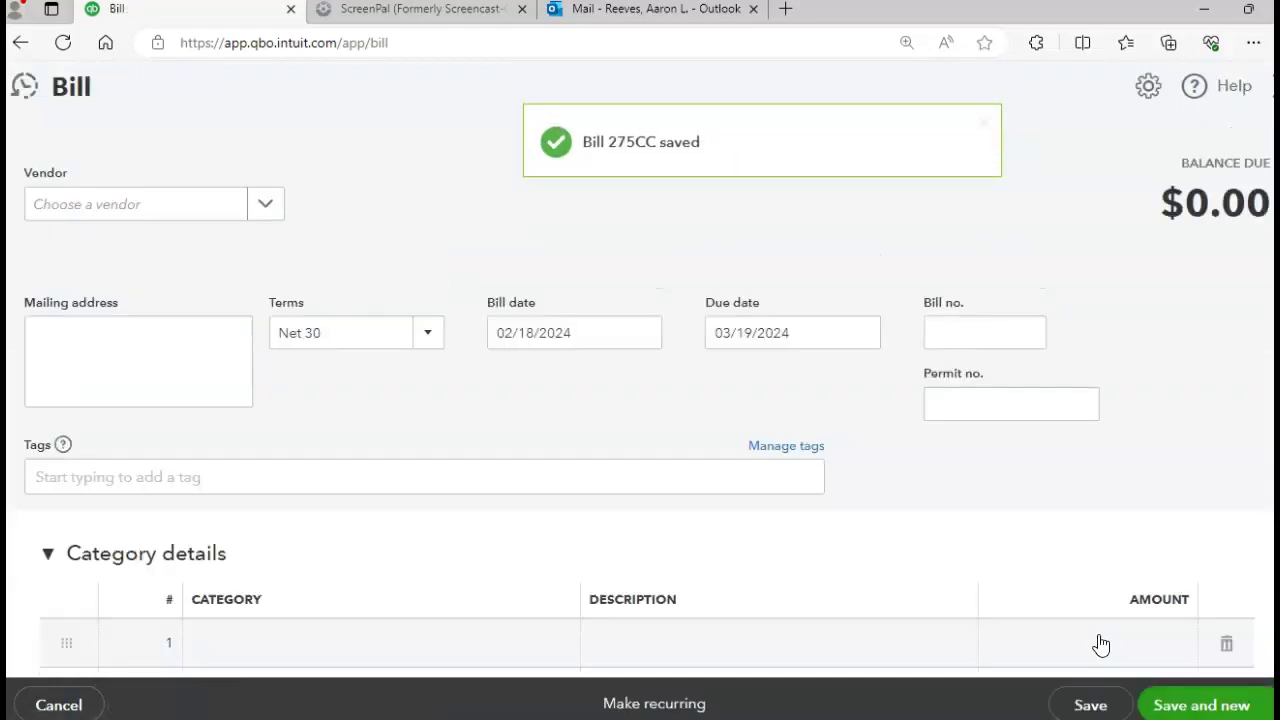
# Choose AmpleStore Inc as the new bill's vendor and set the bill date to 02/20/2024
pyautogui.click(270, 208)
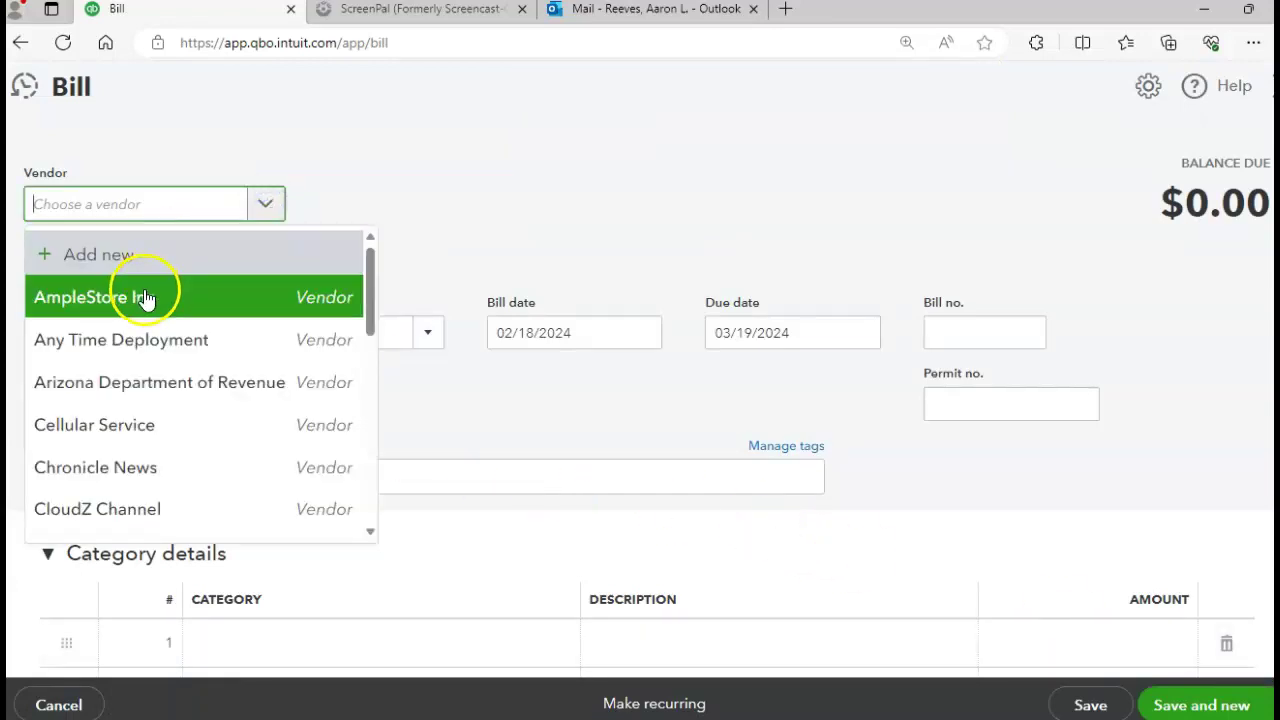
pyautogui.click(145, 294)
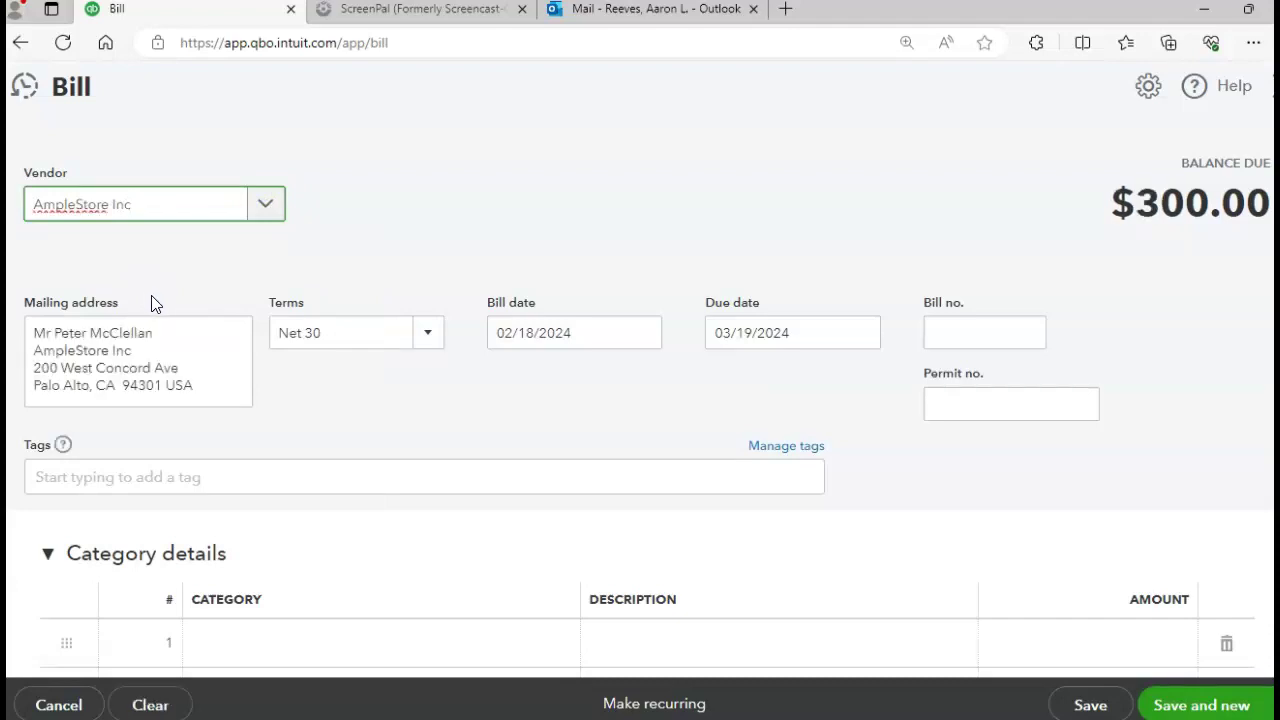
pyautogui.click(609, 334)
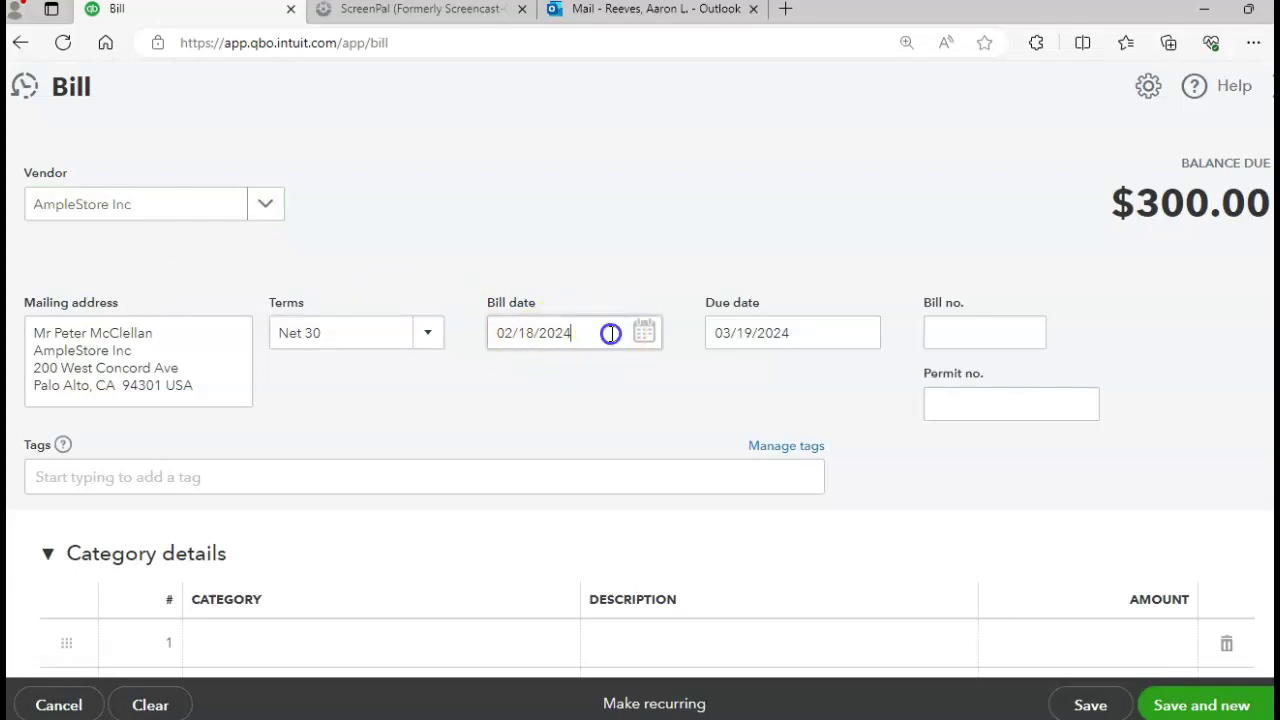
pyautogui.click(643, 333)
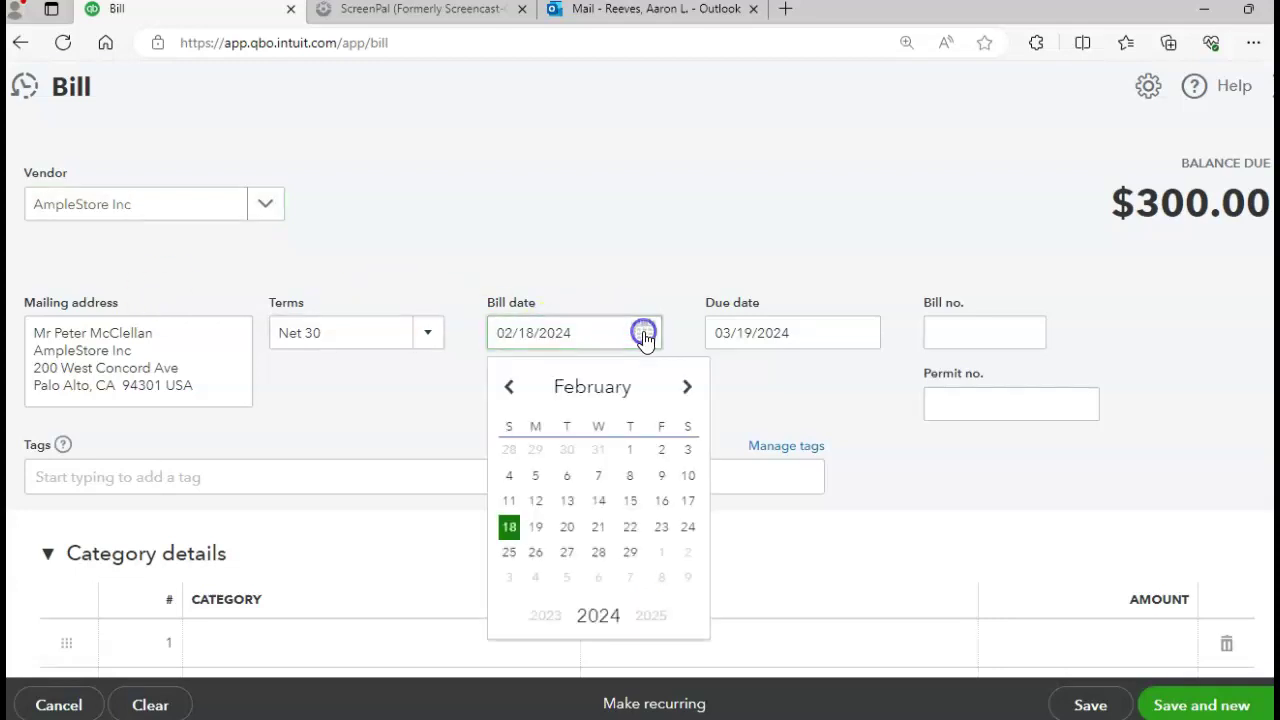
pyautogui.click(566, 527)
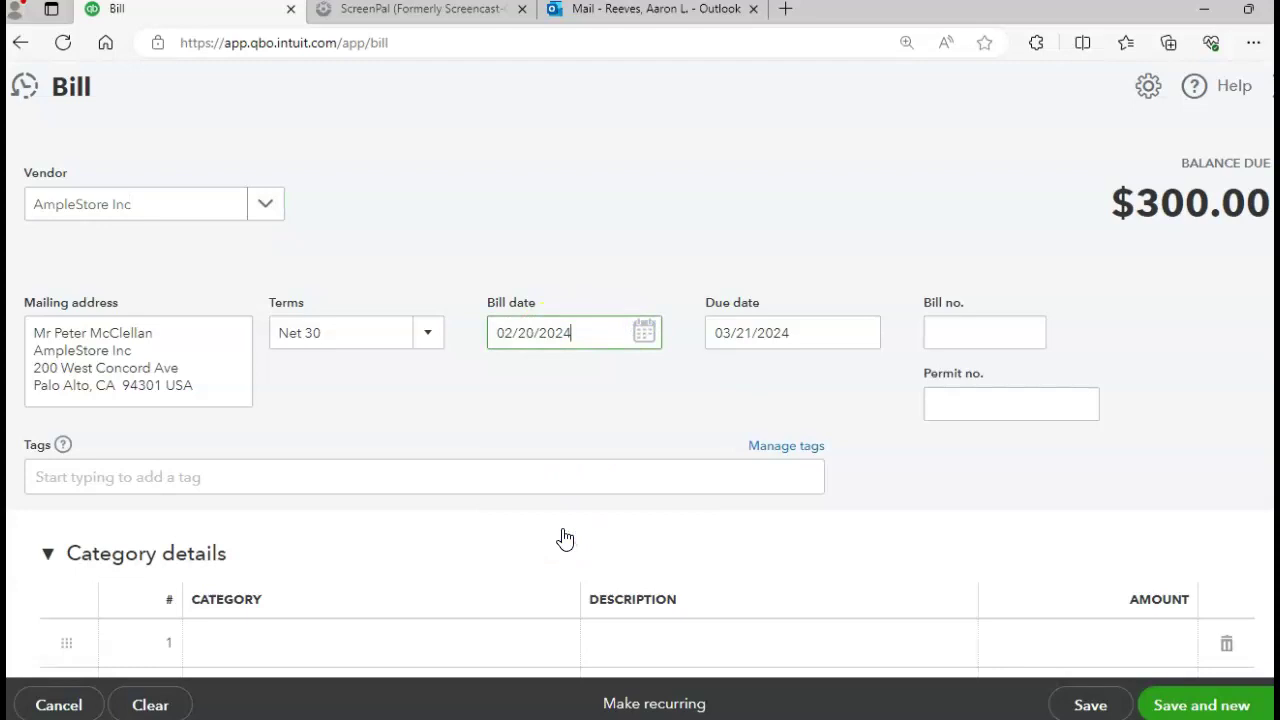
# Enter AS423 as the bill number of the AmpleStore Inc bill
pyautogui.click(952, 335)
pyautogui.write('AS423')
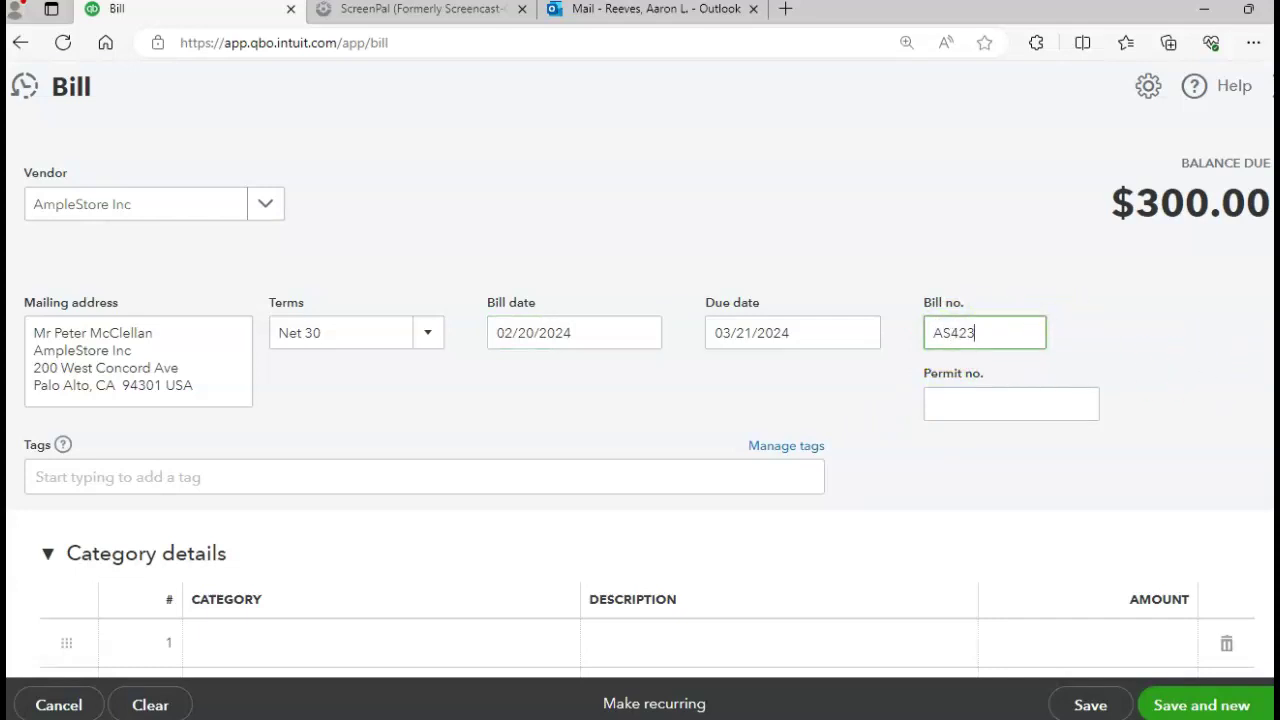
pyautogui.scroll(-5, 640, 400)
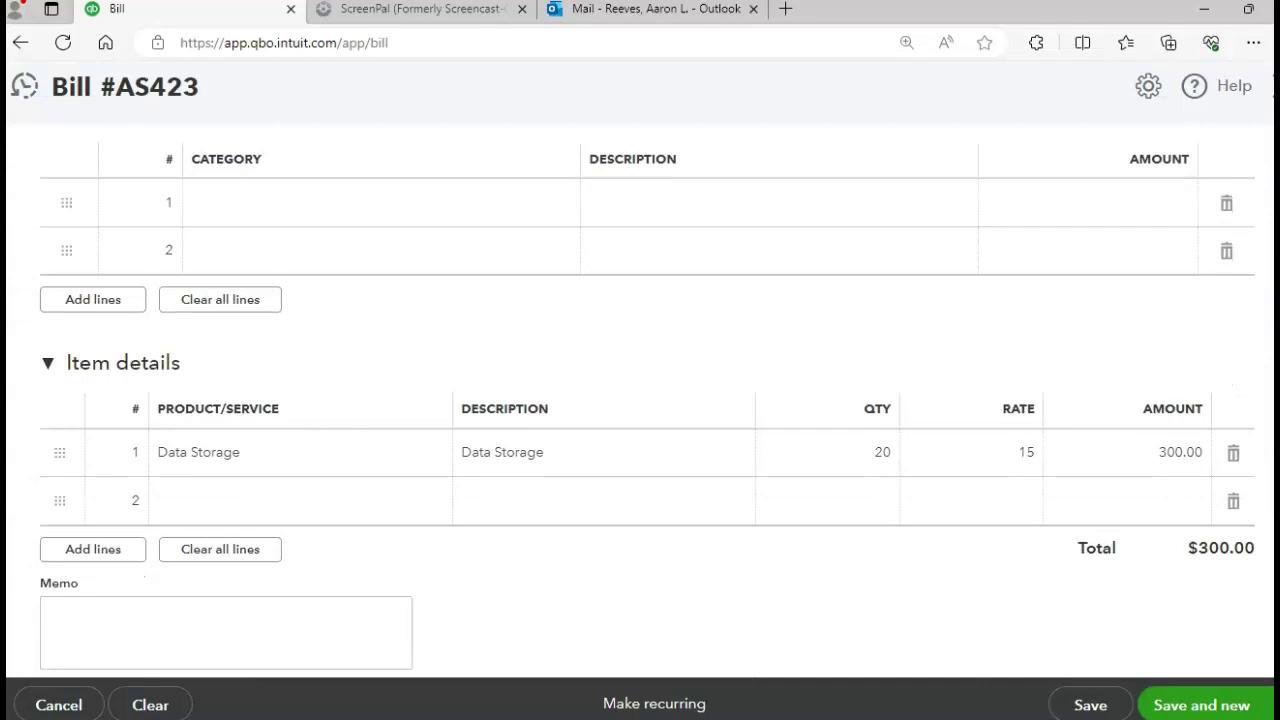
# Set the quantity of the Data Storage item on the AmpleStore Inc bill to 12
pyautogui.click(903, 443)
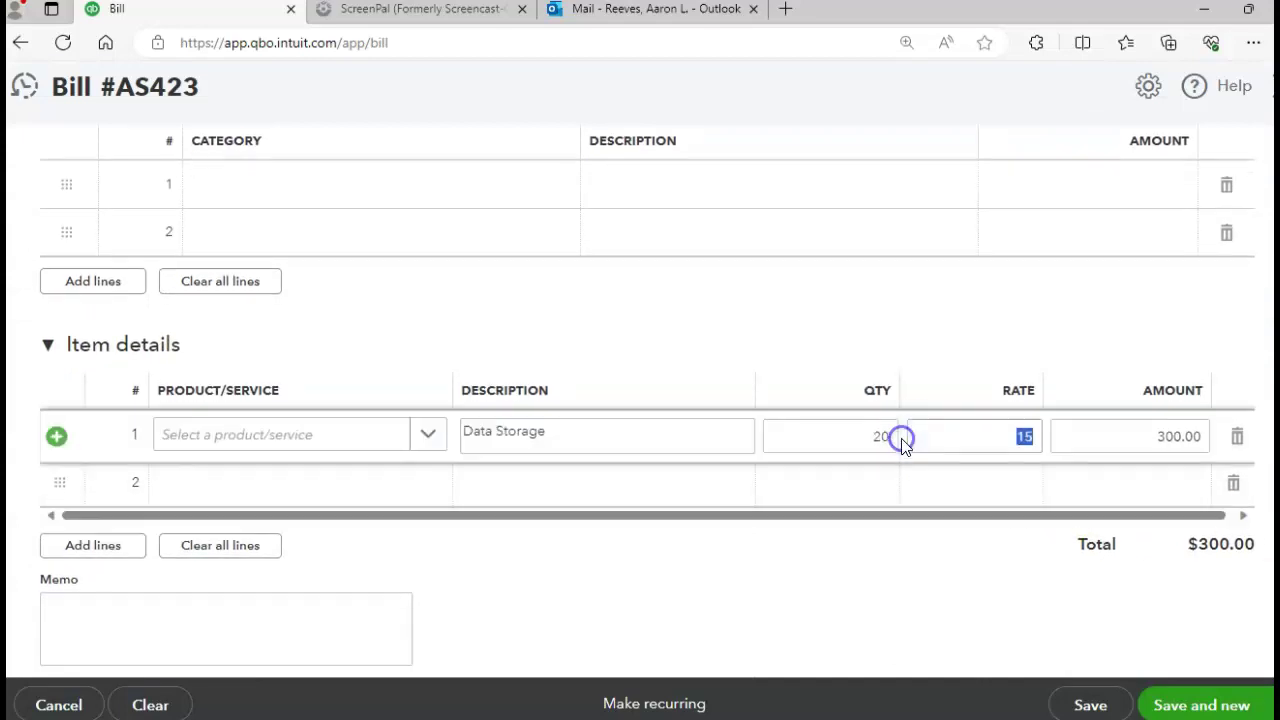
pyautogui.click(876, 440)
pyautogui.write('12')
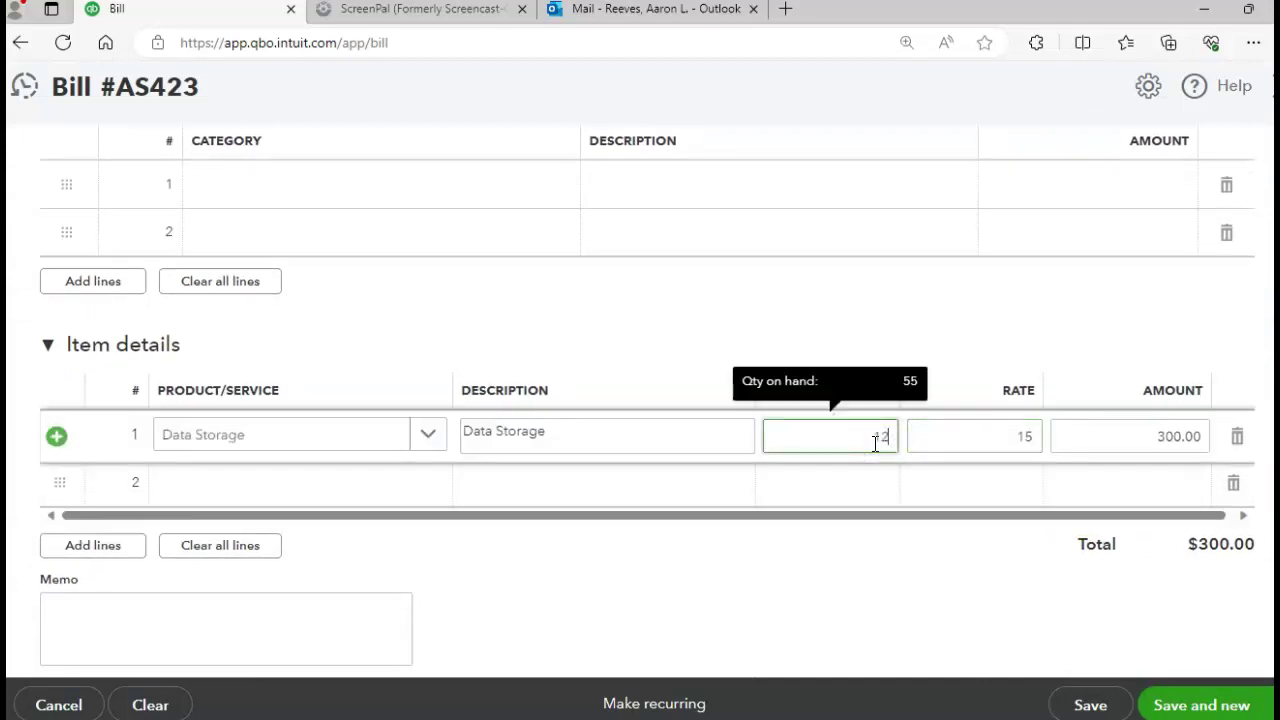
pyautogui.press('Tab')
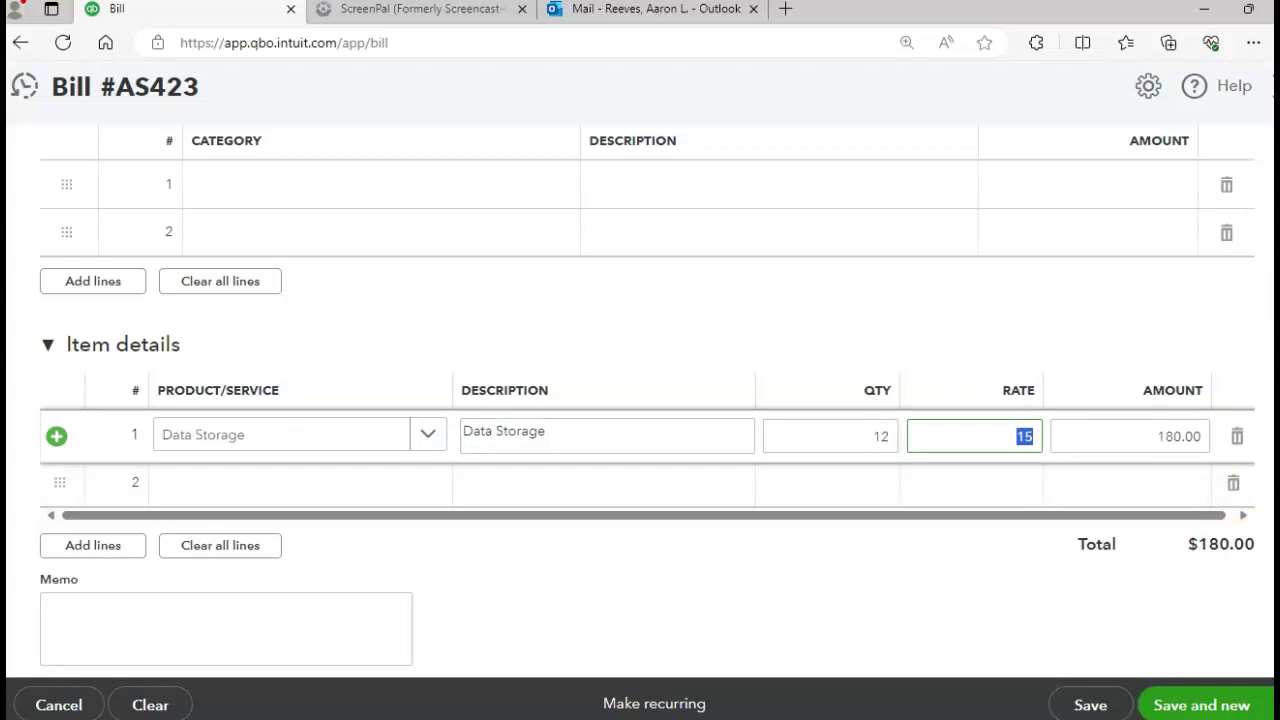
# Review the AmpleStore Inc bill, then save and close it
pyautogui.scroll(4, 640, 400)
pyautogui.scroll(-4, 1260, 600)
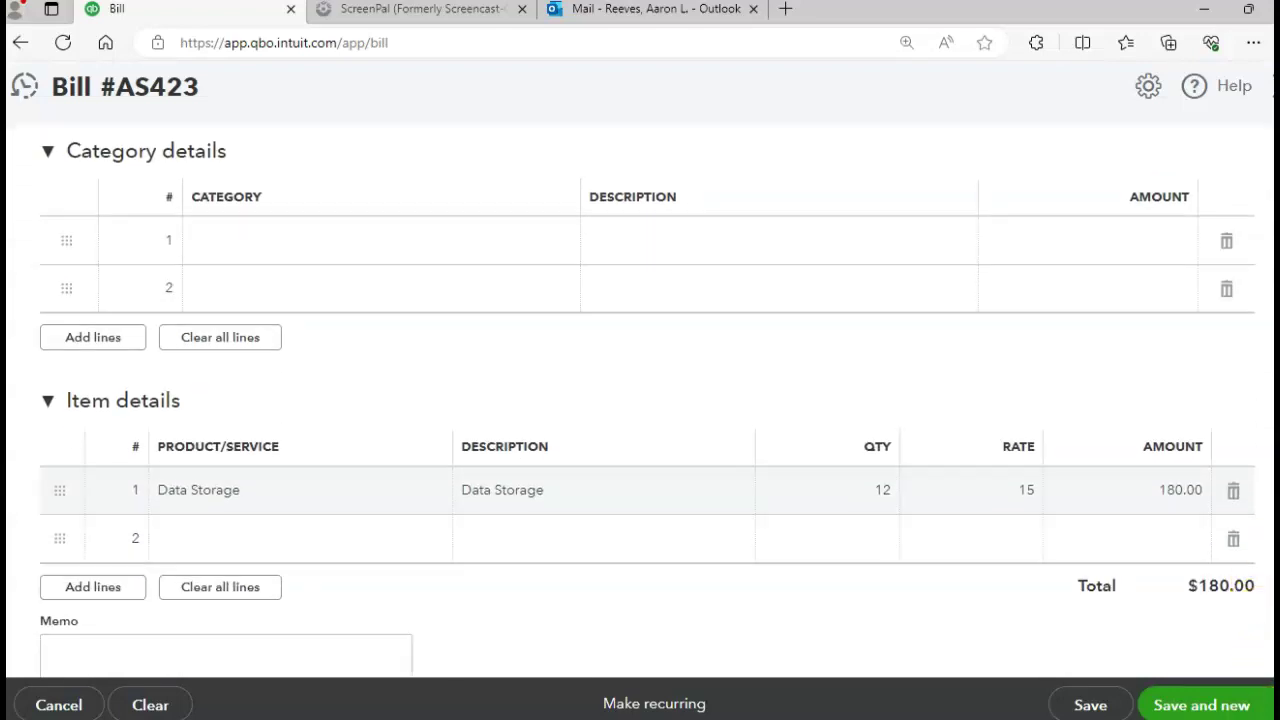
pyautogui.click(1268, 705)
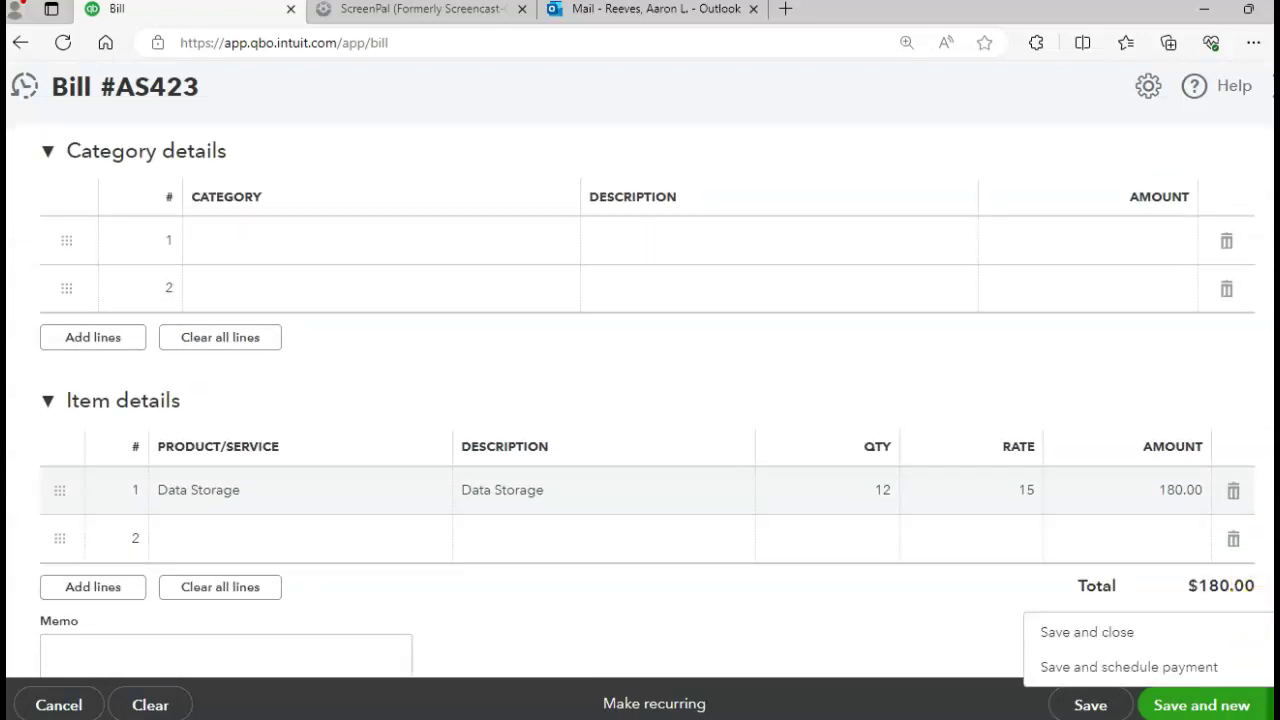
pyautogui.click(1114, 634)
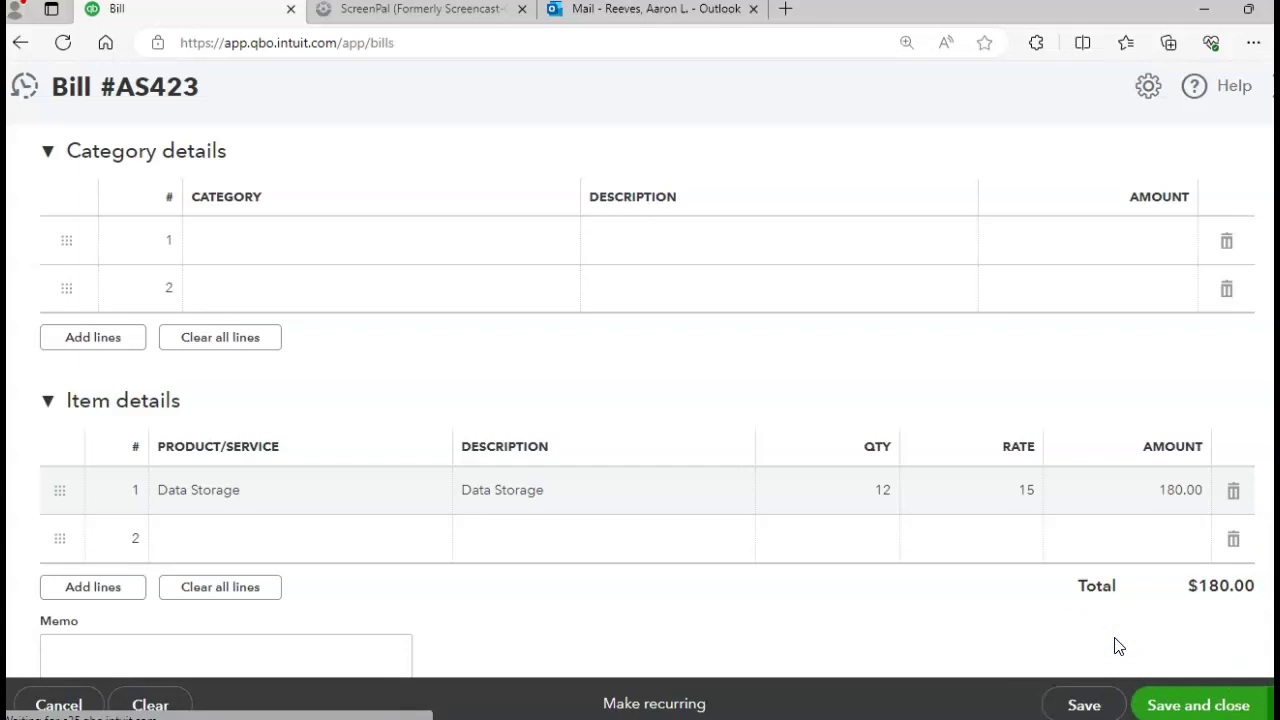